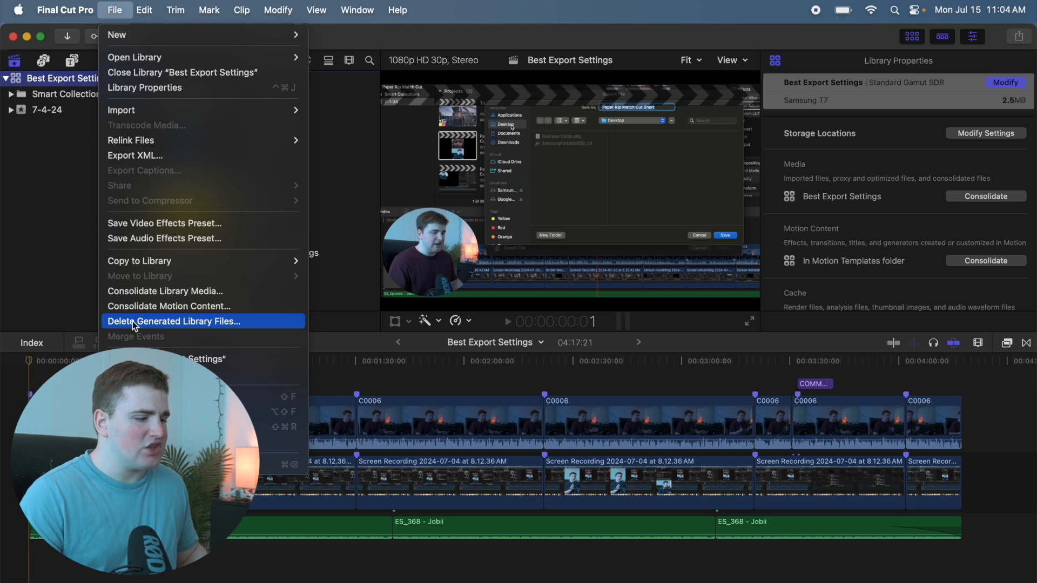
# - Delete only the unused render files from the Best Export Settings library's generated files
pyautogui.click(75, 298)
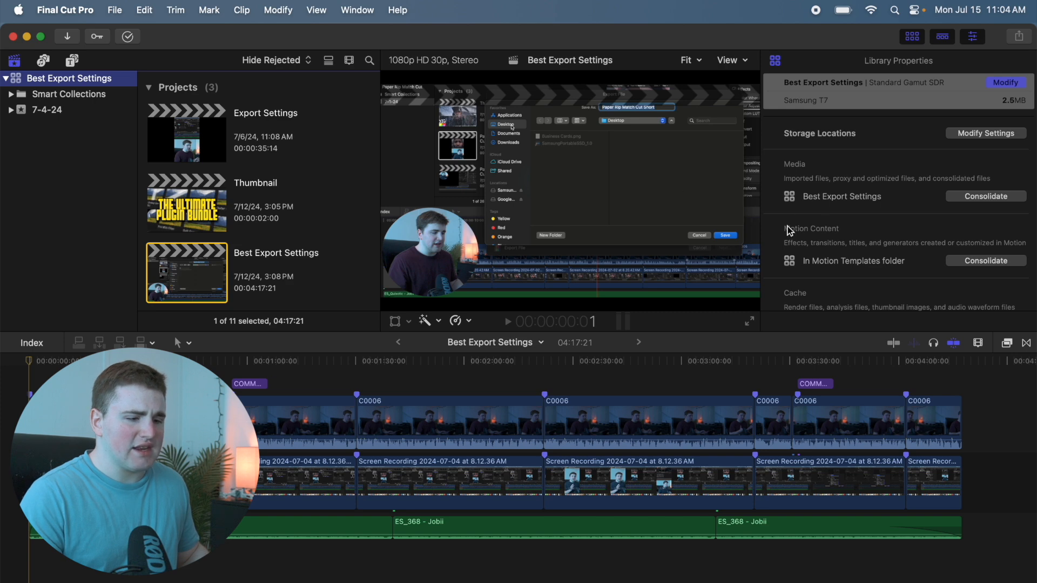
pyautogui.scroll(-4, 794, 231)
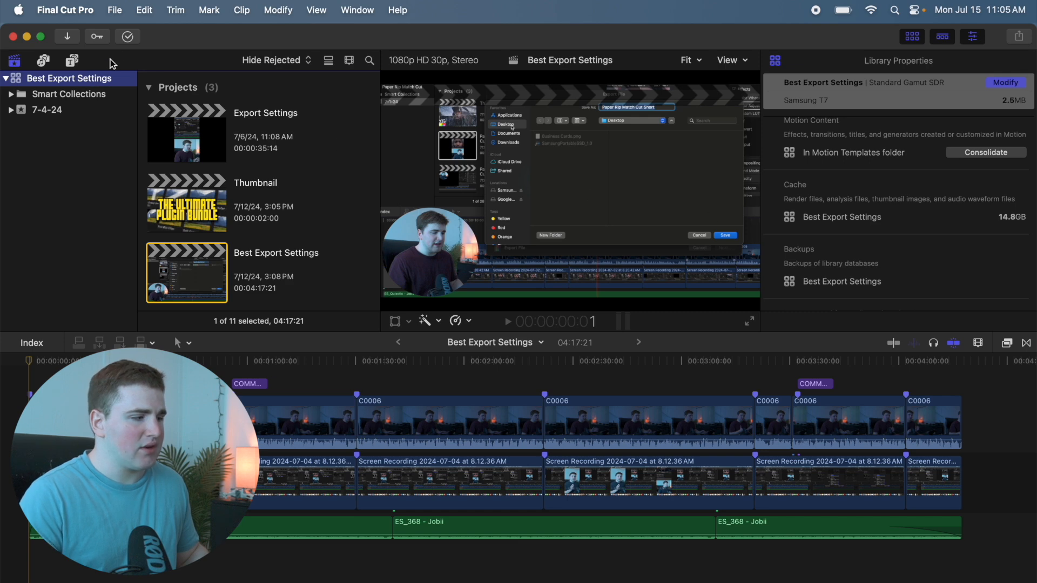
pyautogui.click(115, 11)
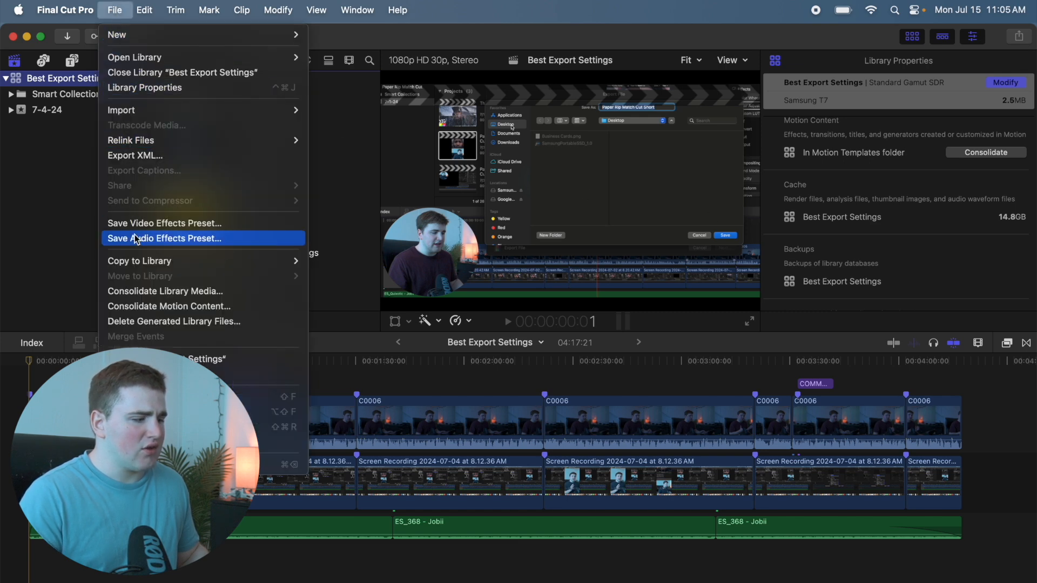
pyautogui.click(163, 321)
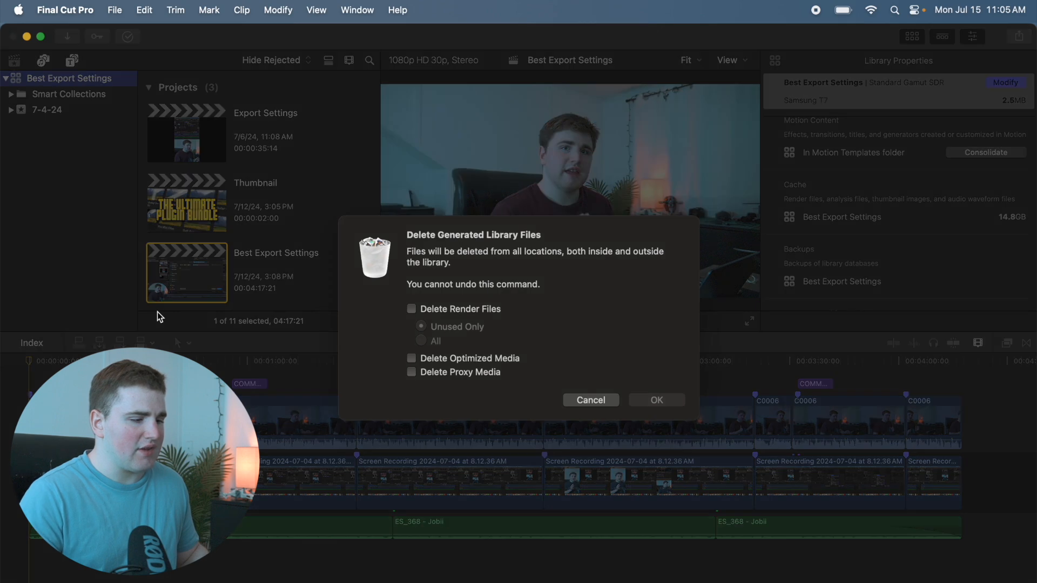
pyautogui.click(411, 311)
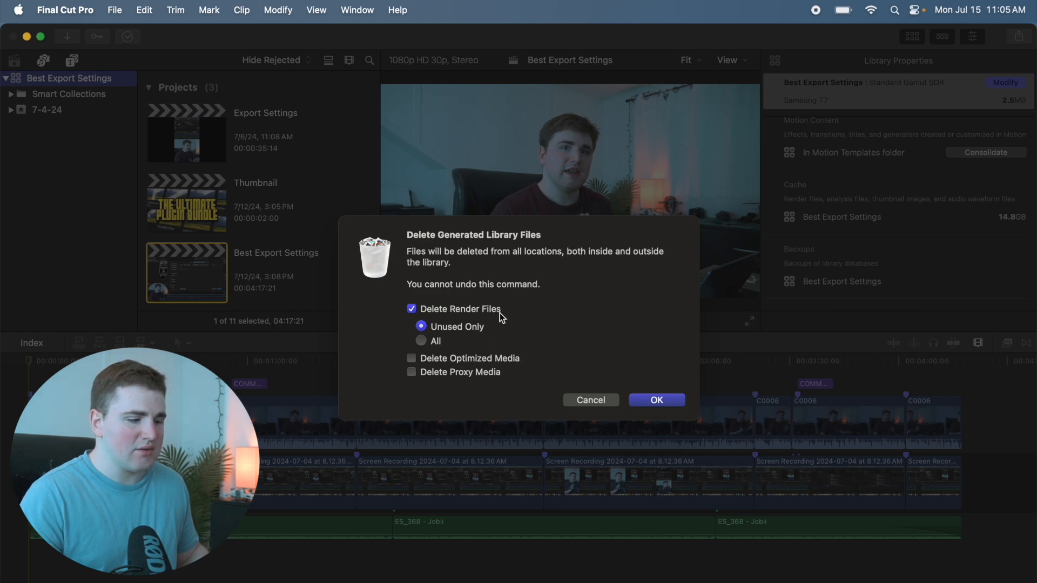
pyautogui.click(656, 401)
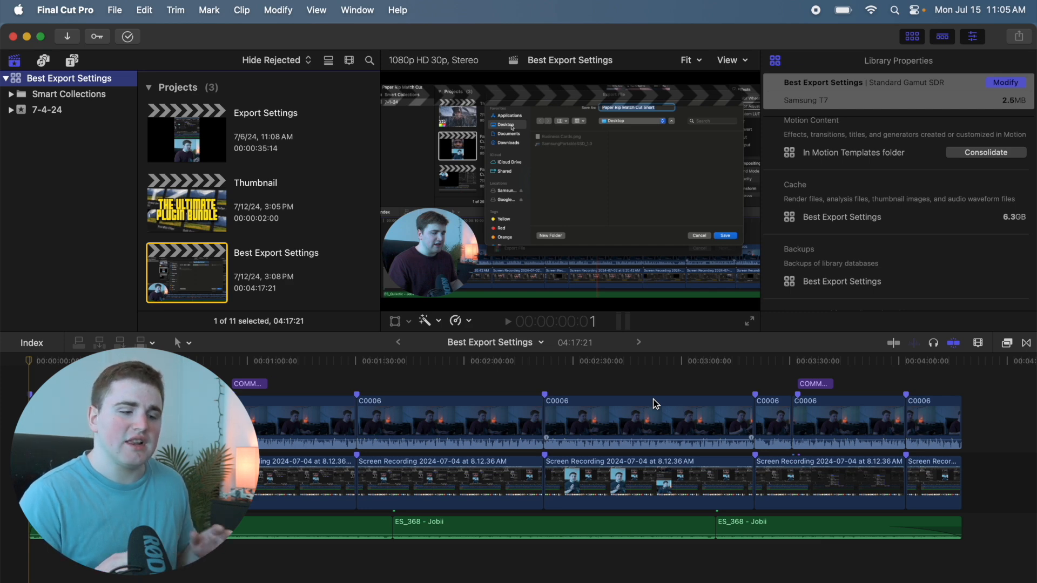
# - Open the Best Export Settings project from the 7-4-24 event and move the playhead to about 00:01:17:14
pyautogui.click(52, 112)
pyautogui.doubleClick(178, 279)
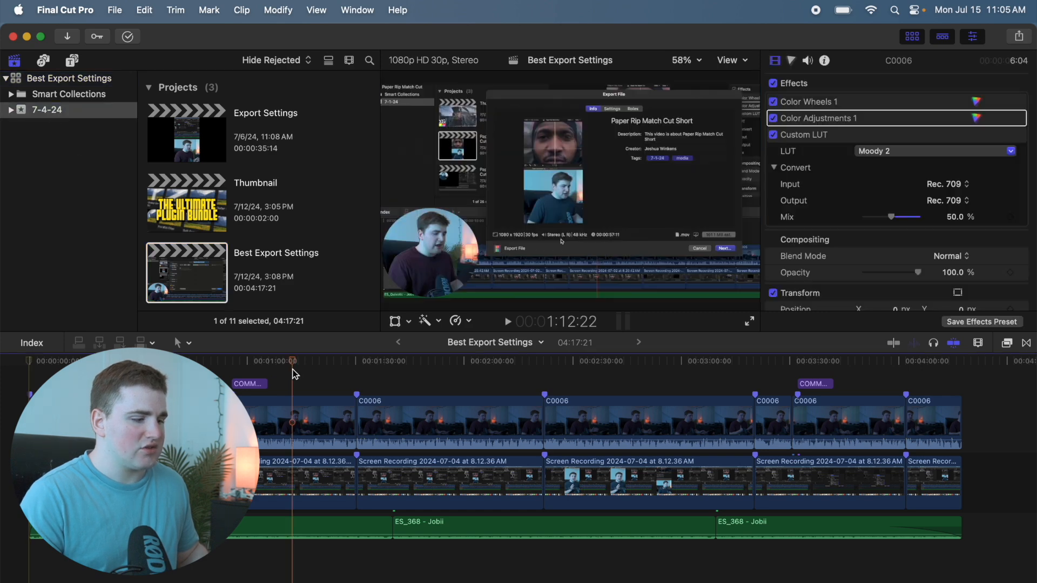
pyautogui.moveTo(292, 365); pyautogui.dragTo(309, 362)
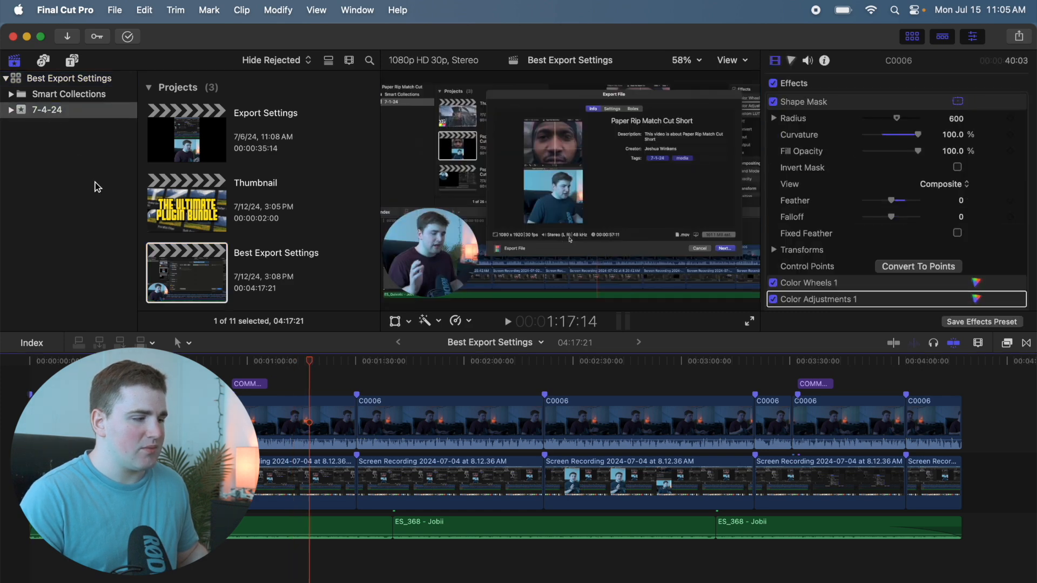
# - Examine the cache size and storage locations in the Best Export Settings library's properties
pyautogui.click(69, 85)
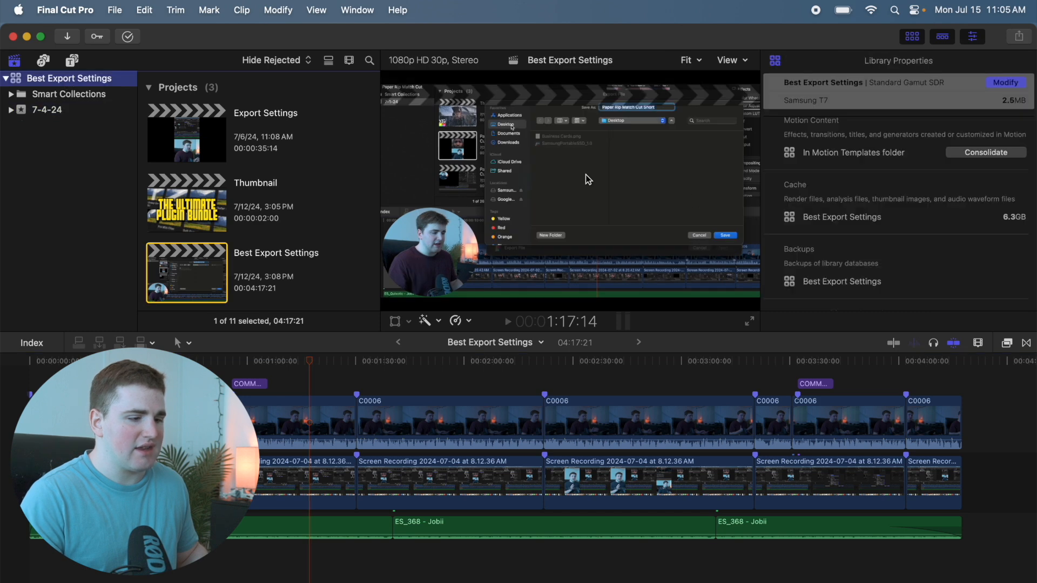
pyautogui.scroll(5, 812, 234)
pyautogui.scroll(-5, 812, 233)
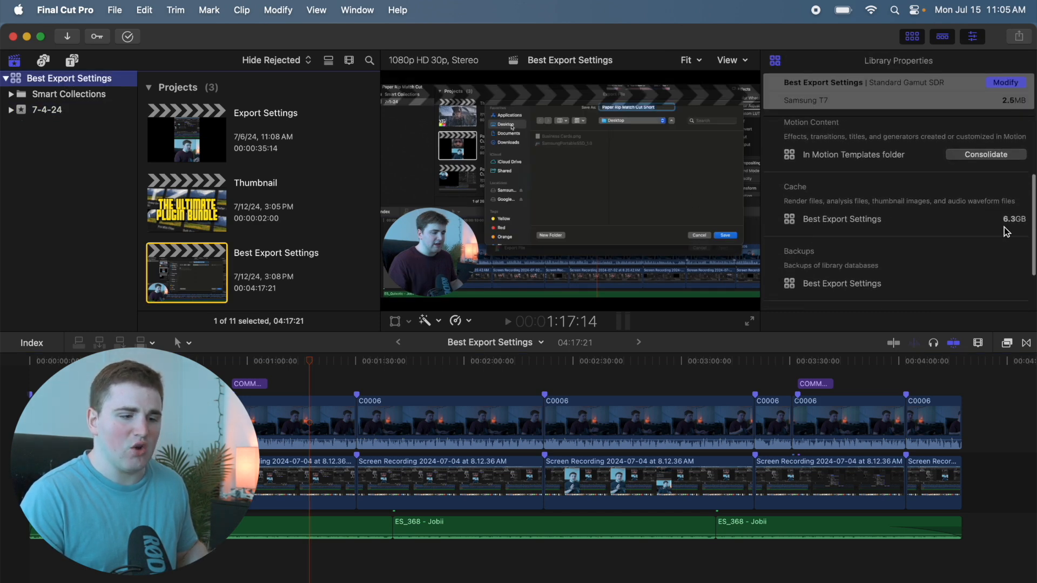
pyautogui.scroll(2, 941, 234)
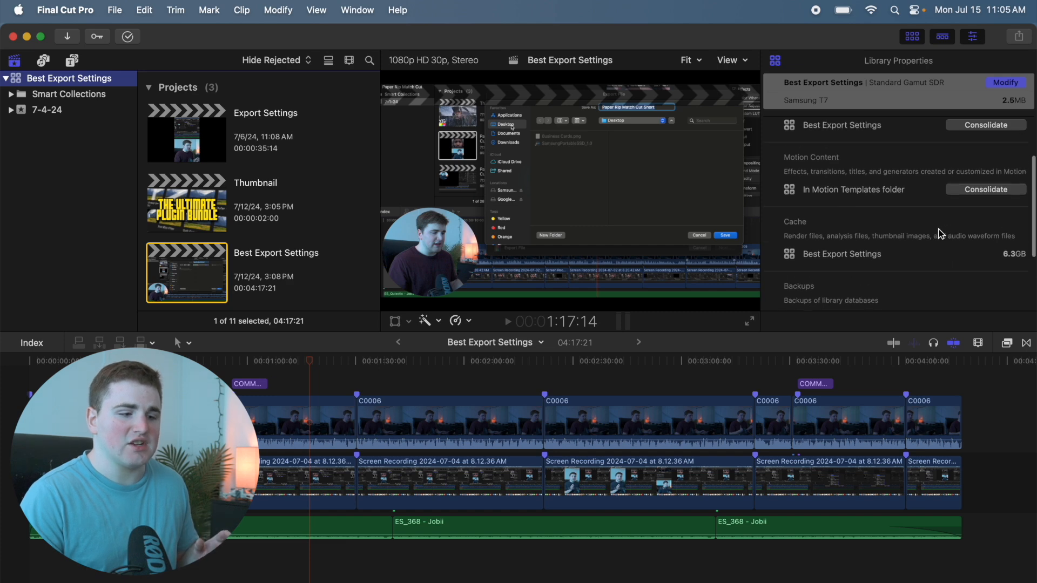
pyautogui.scroll(4, 934, 230)
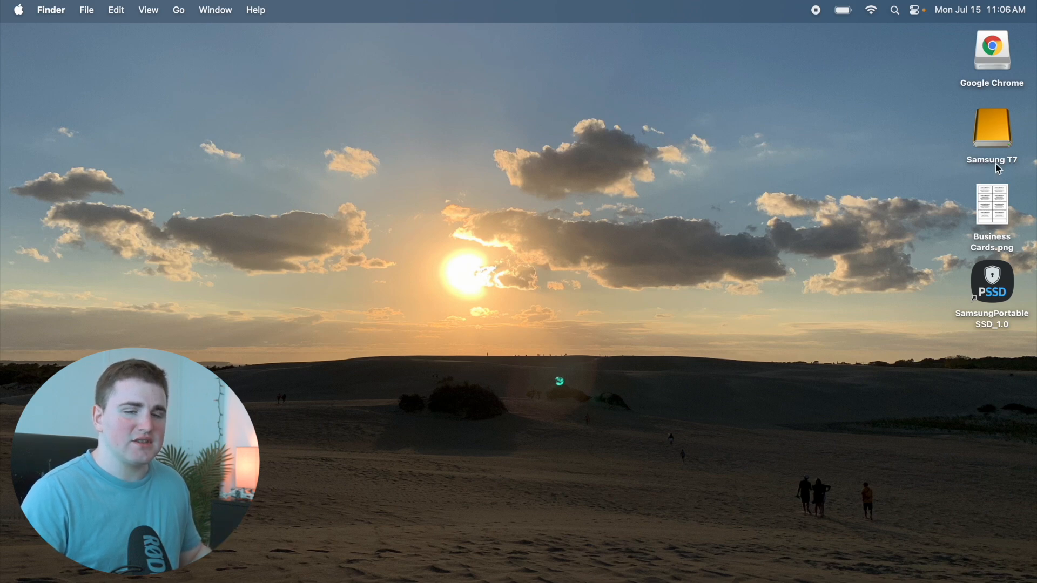
# - In Finder, create a folder named "final cut tips" inside YouTube Tutorials 2024 on the Samsung T7 drive
pyautogui.doubleClick(991, 127)
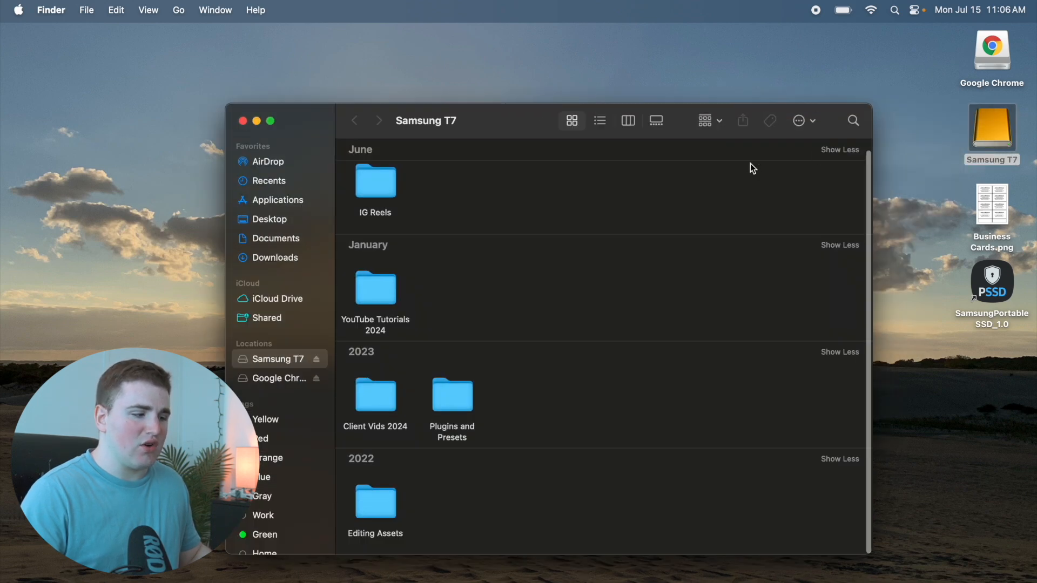
pyautogui.doubleClick(382, 293)
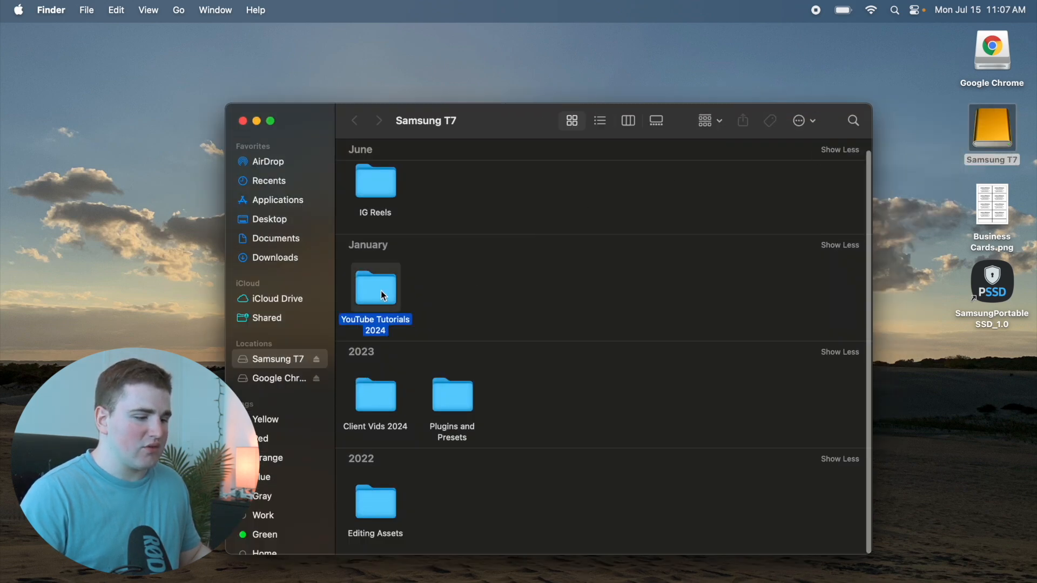
pyautogui.rightClick(671, 212)
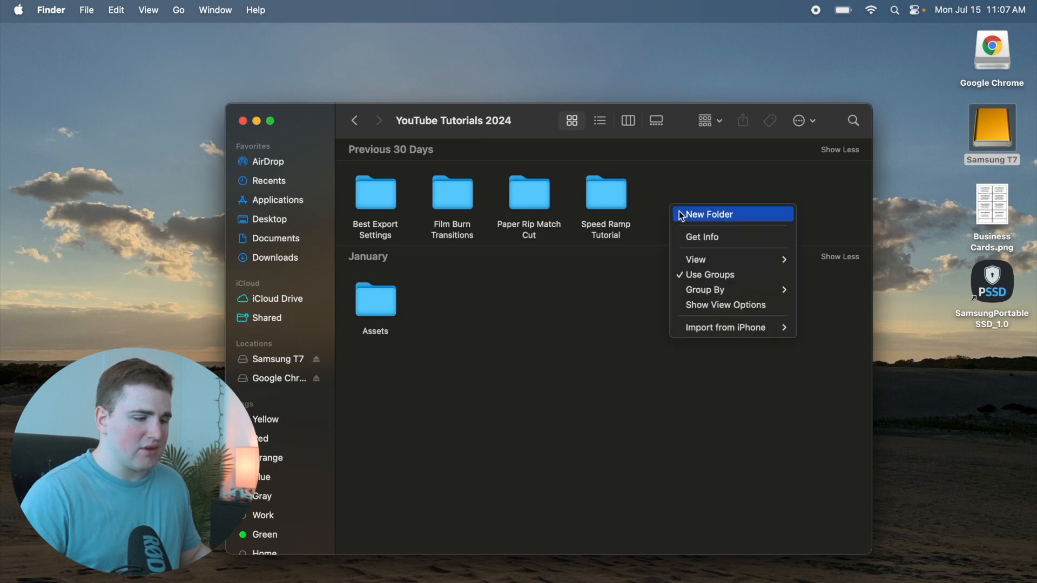
pyautogui.click(679, 213)
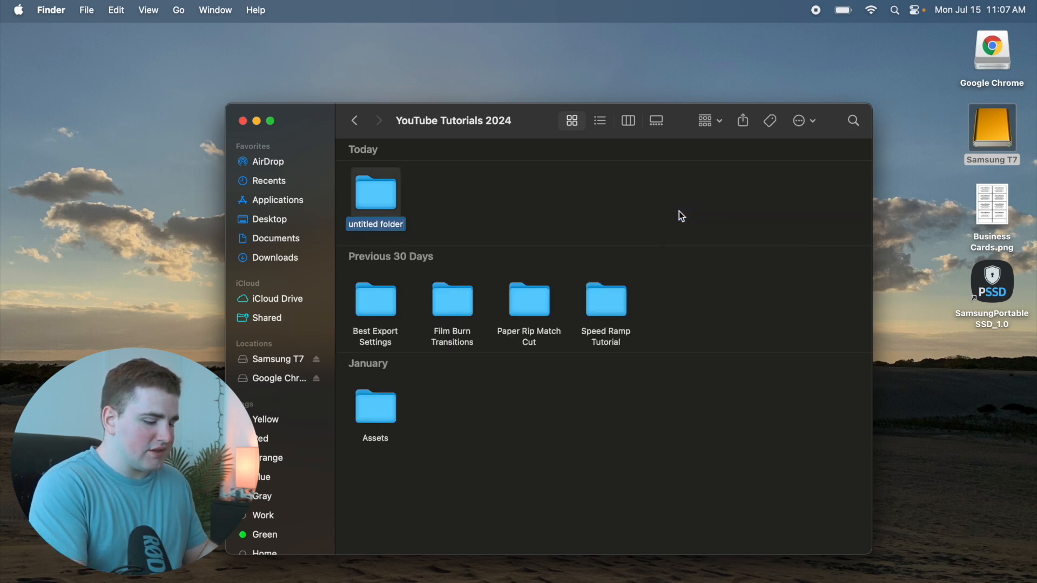
pyautogui.write('final')
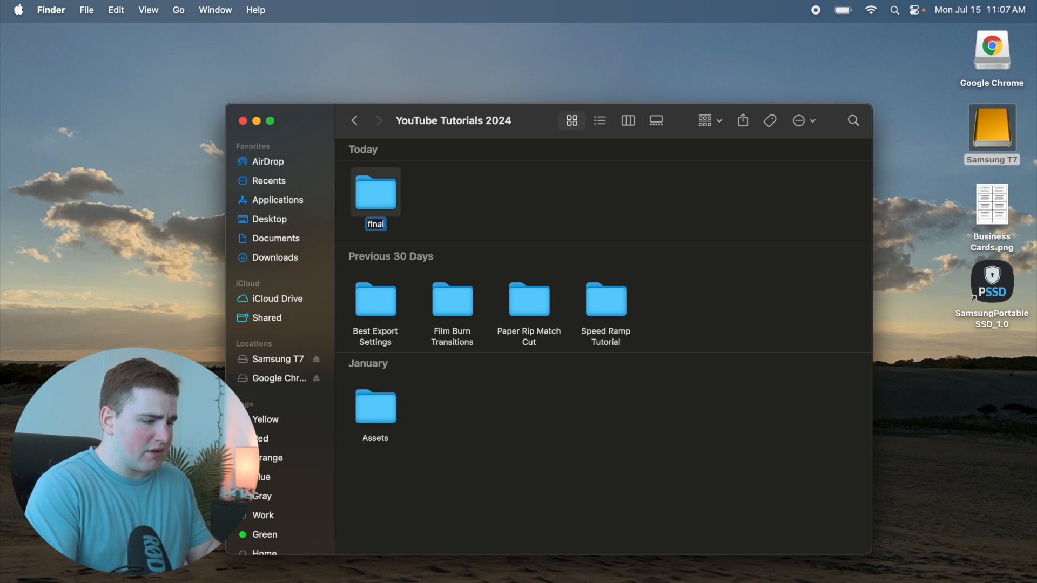
pyautogui.write(' cut t')
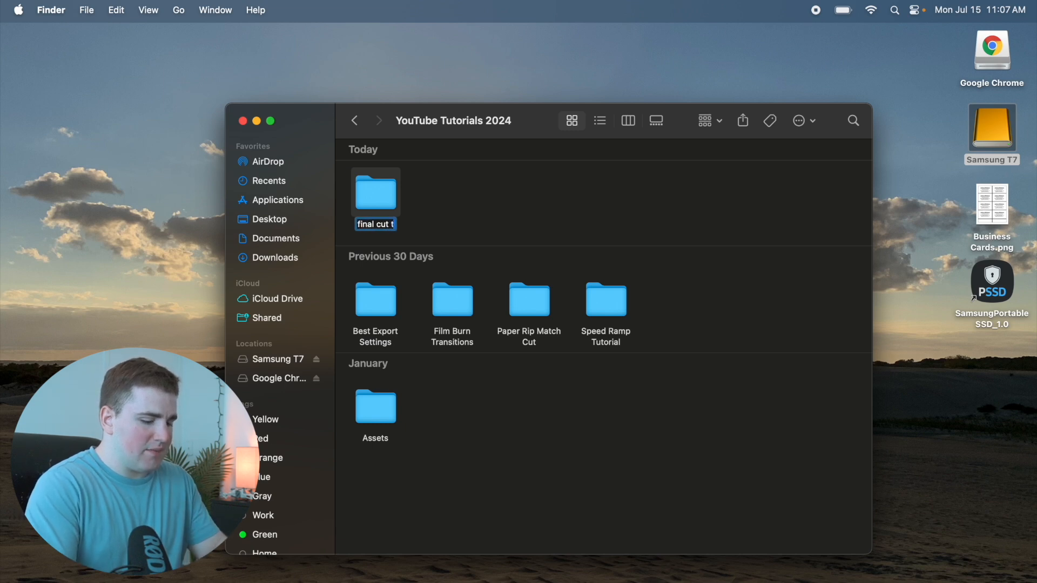
pyautogui.write('ips')
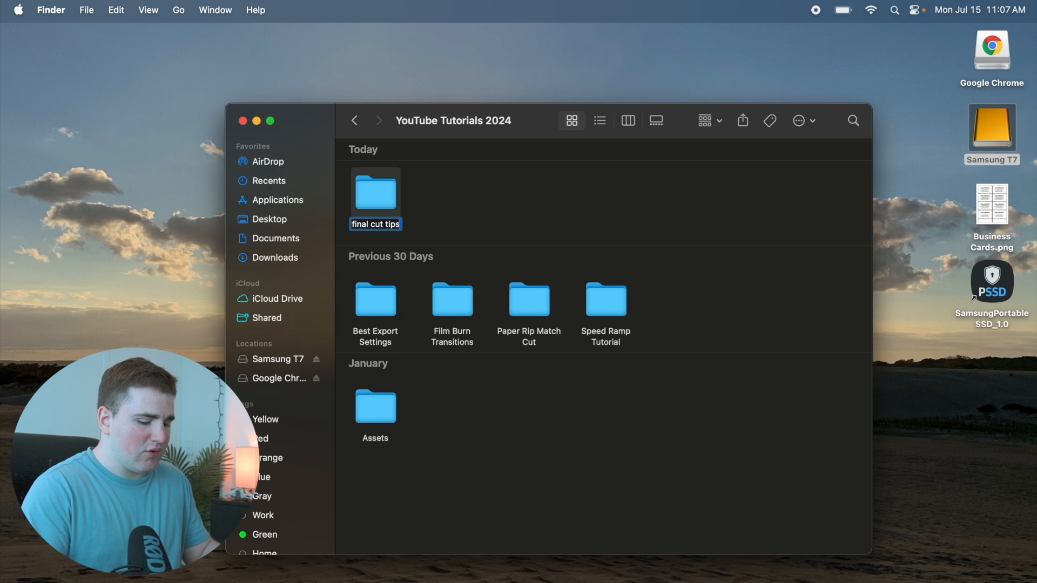
pyautogui.press('Return')
pyautogui.click(612, 201)
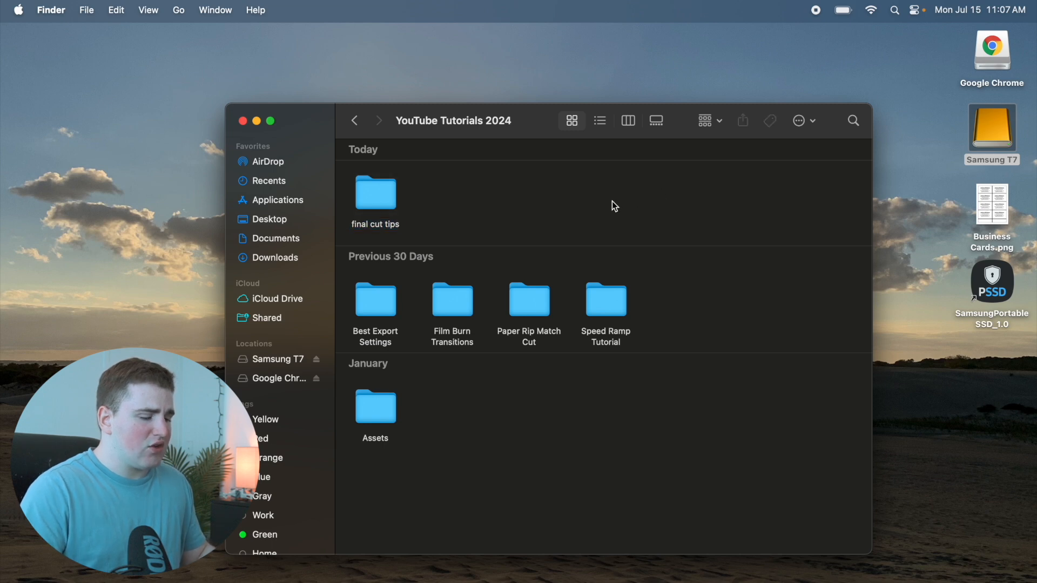
# - Create a "Media" subfolder inside the final cut tips folder and group the folder's contents by Date Created
pyautogui.doubleClick(363, 198)
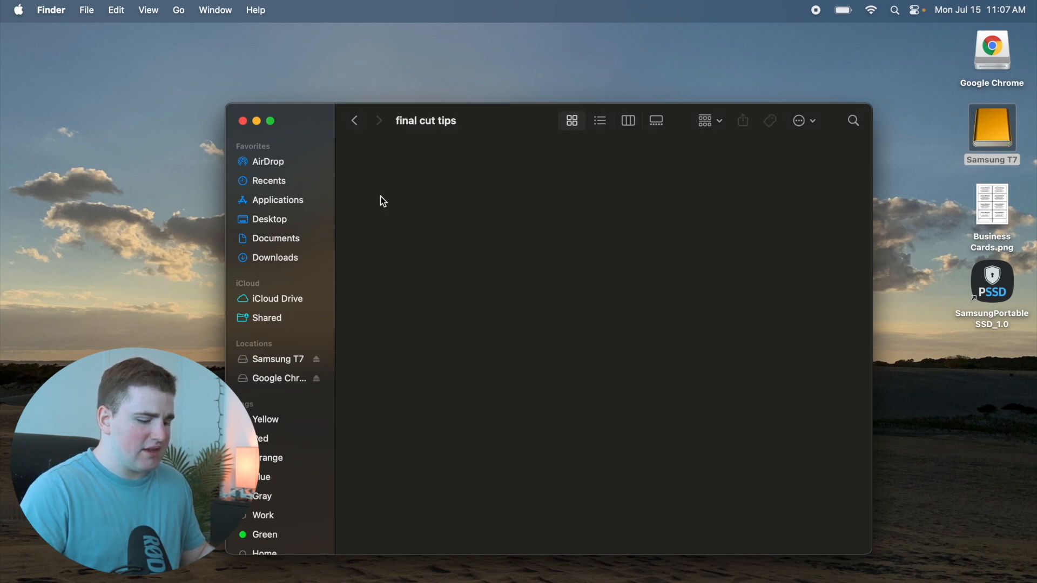
pyautogui.rightClick(384, 203)
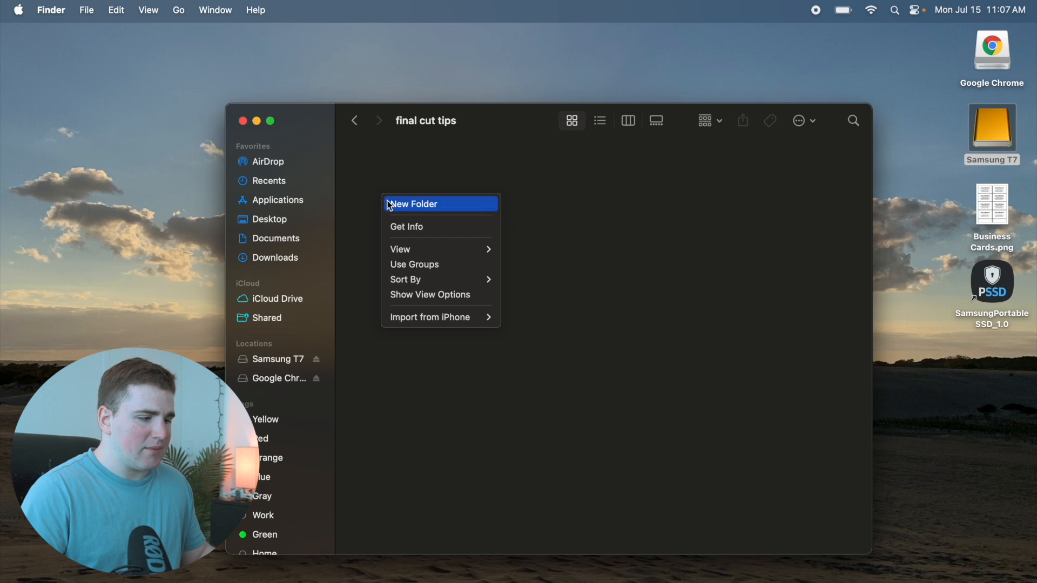
pyautogui.click(386, 204)
pyautogui.write('Media')
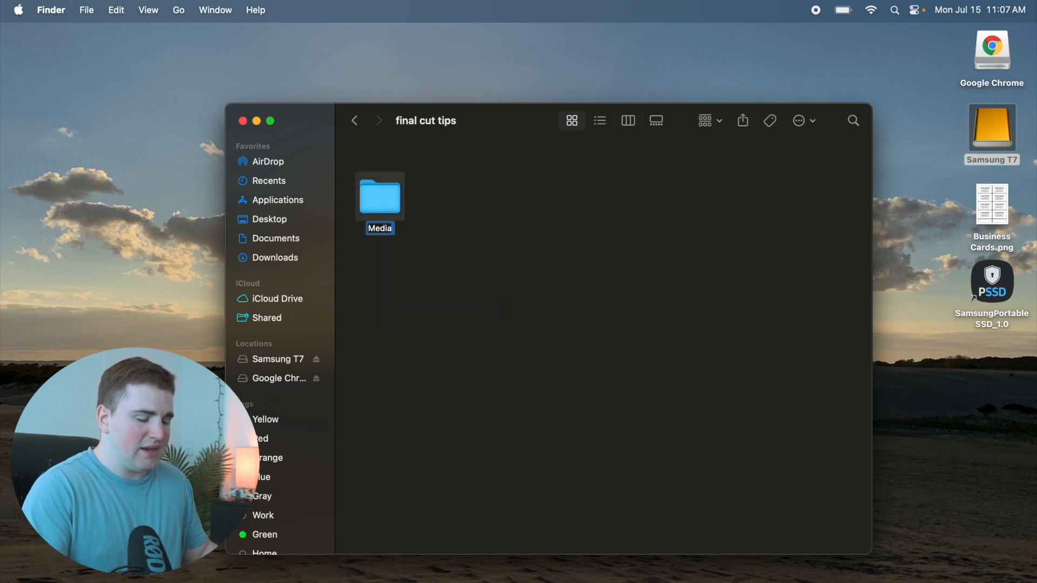
pyautogui.press('Return')
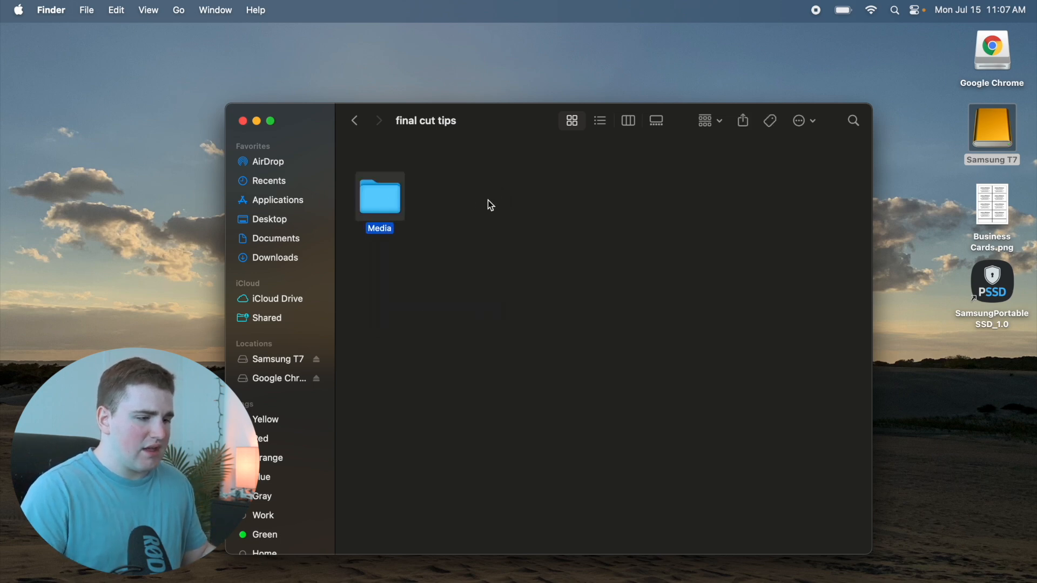
pyautogui.click(489, 201)
pyautogui.click(721, 118)
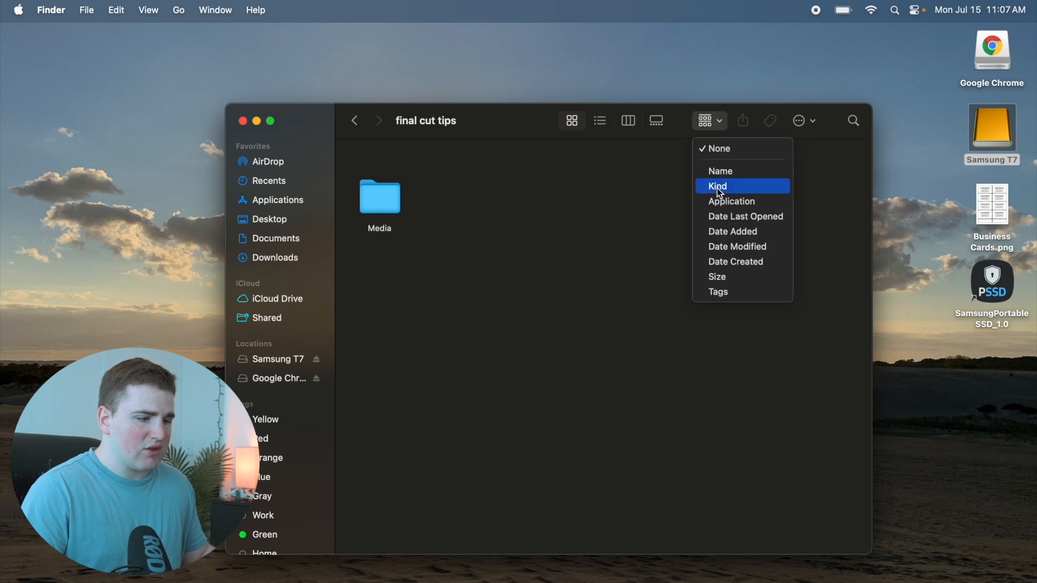
pyautogui.click(720, 265)
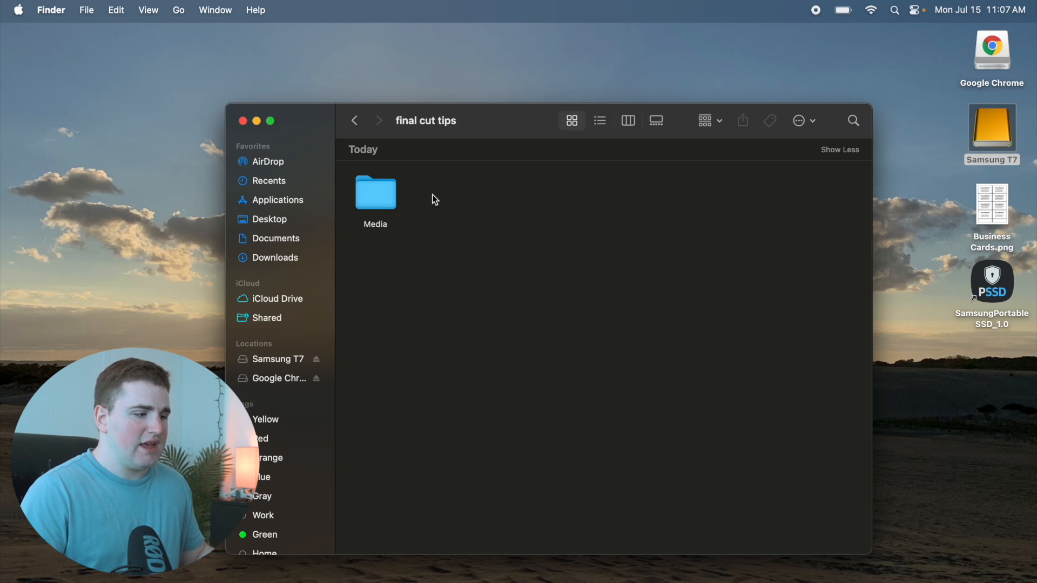
# - Open the Paper Rip Match Cut library in Final Cut Pro from its folder in YouTube Tutorials 2024
pyautogui.click(355, 122)
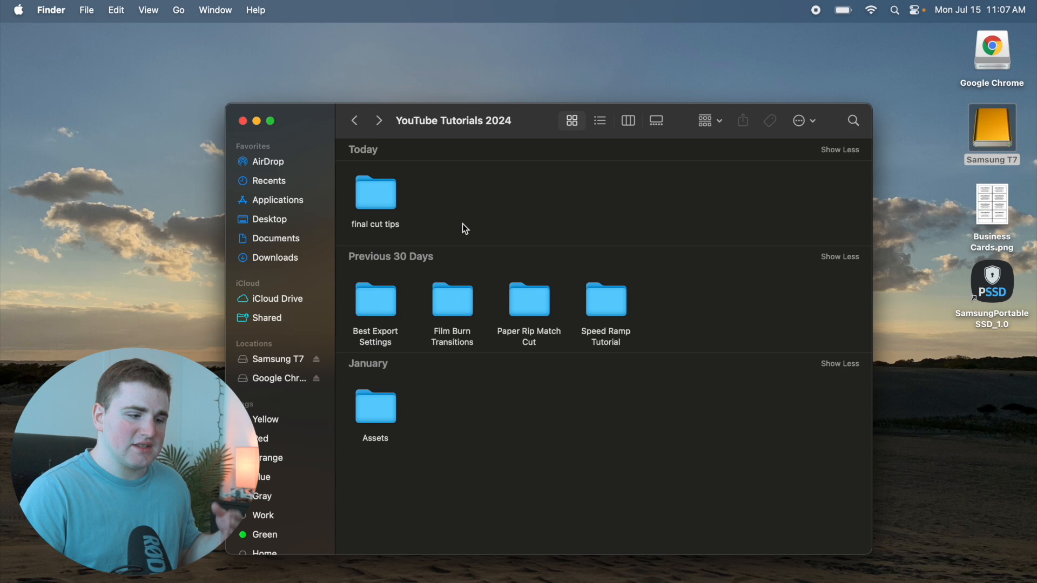
pyautogui.doubleClick(520, 300)
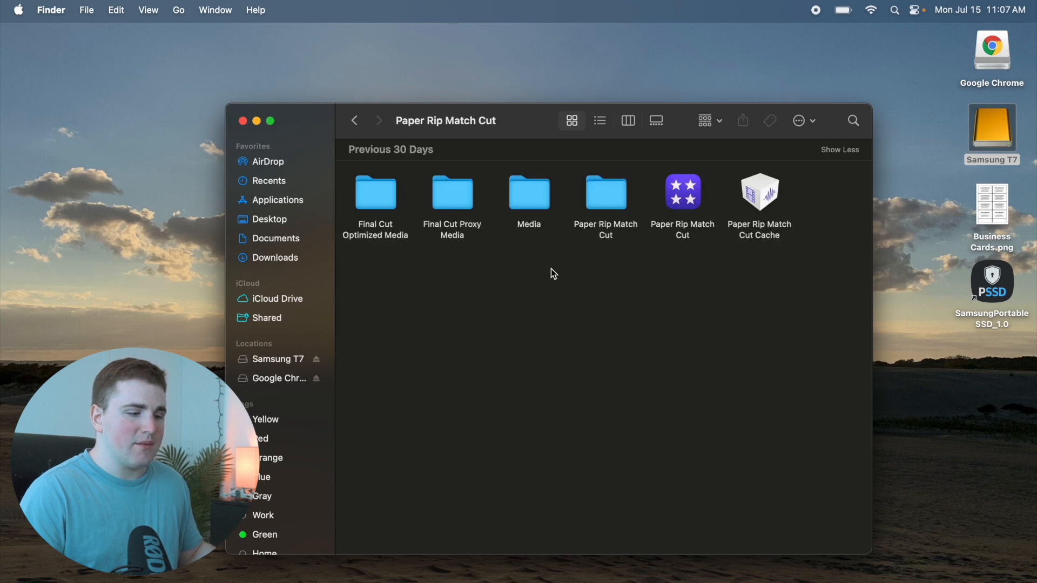
pyautogui.click(681, 202)
pyautogui.doubleClick(681, 202)
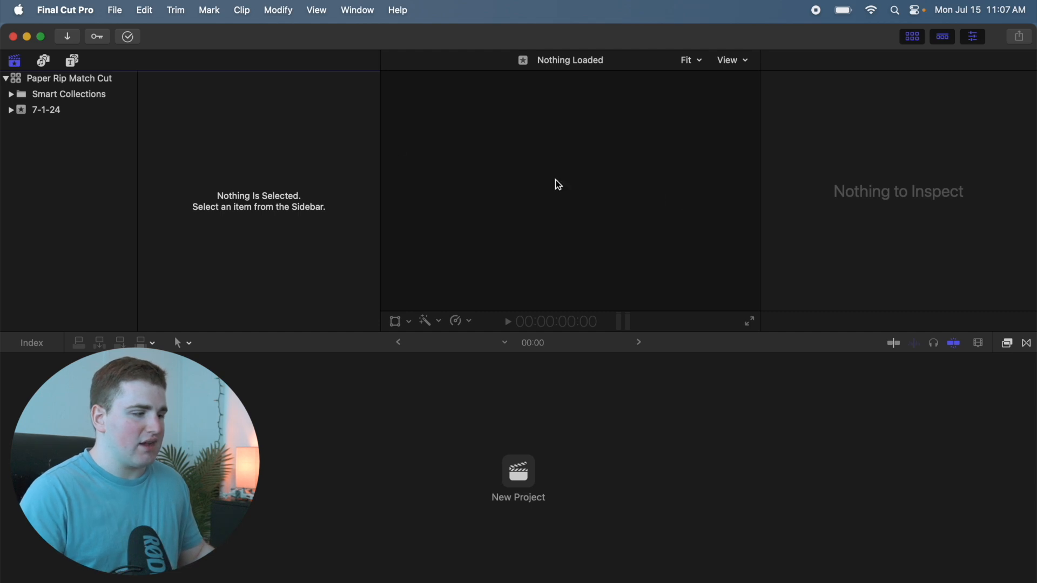
# - Create a new library named "final cut tip" and save it in the final cut tips folder on the Samsung drive
pyautogui.click(115, 10)
pyautogui.moveTo(145, 37)
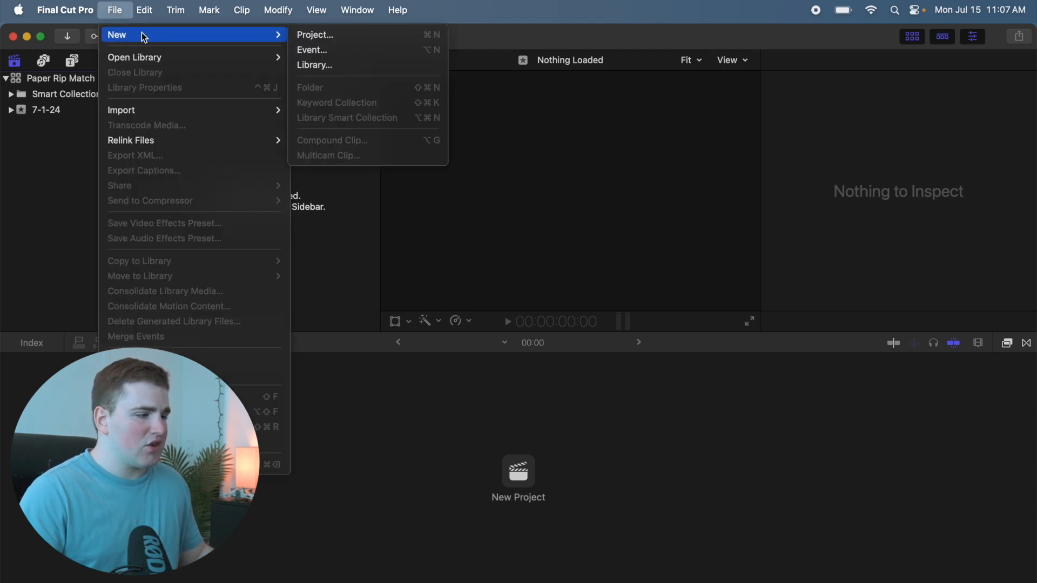
pyautogui.click(321, 66)
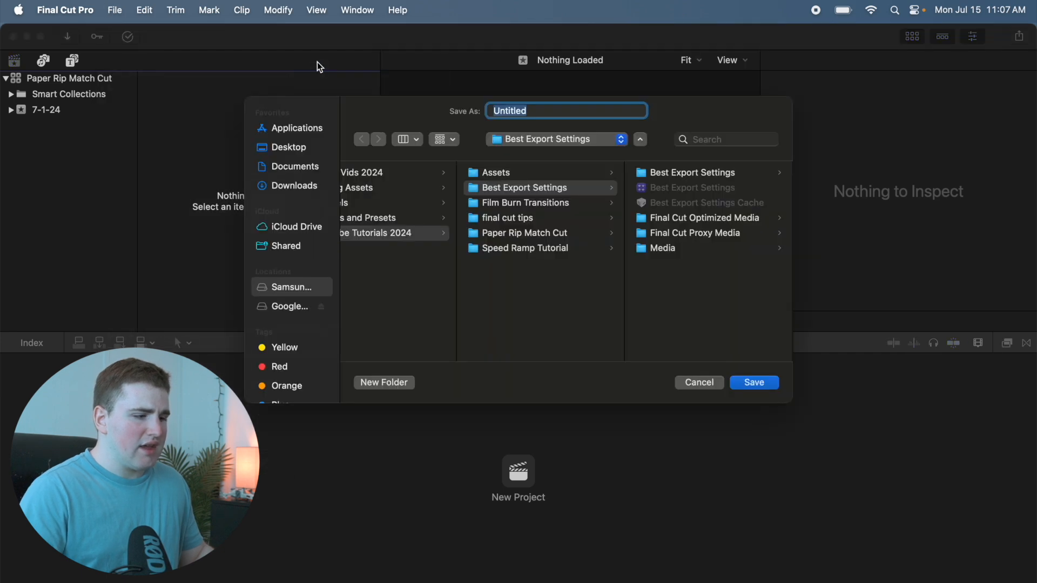
pyautogui.write('fin')
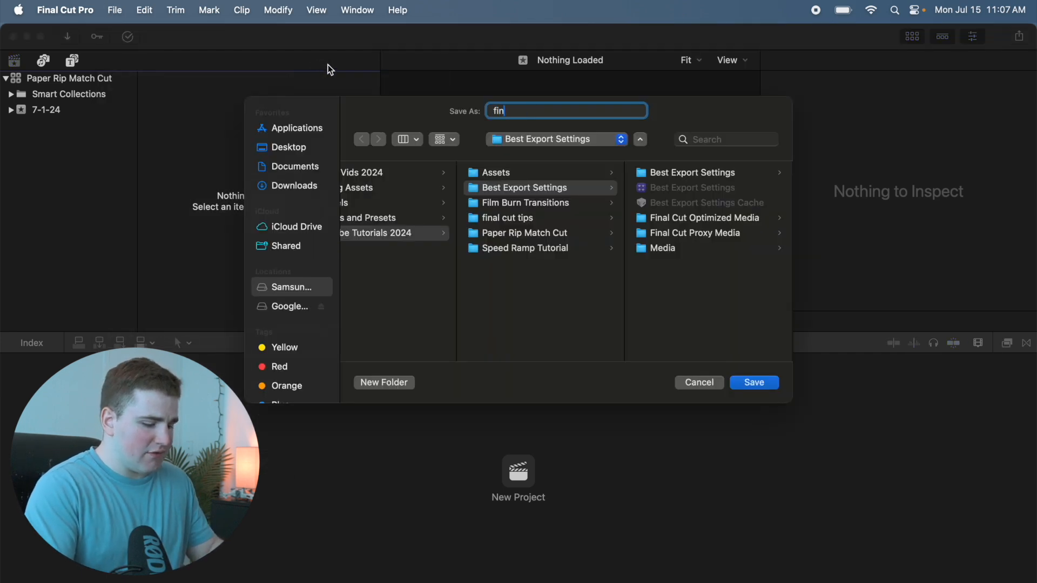
pyautogui.write('al cut tip')
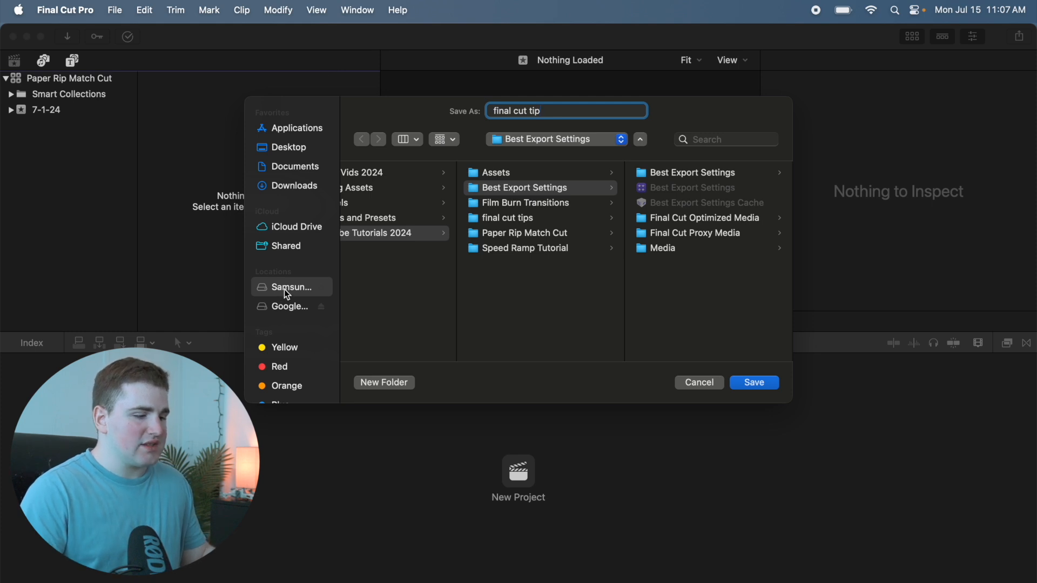
pyautogui.press('Tab')
pyautogui.click(498, 225)
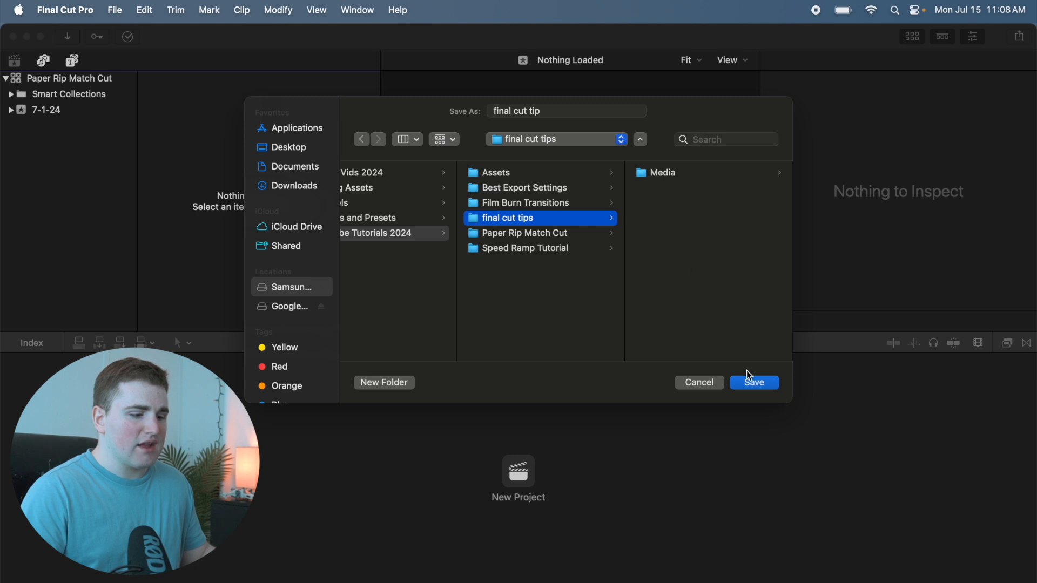
pyautogui.click(755, 384)
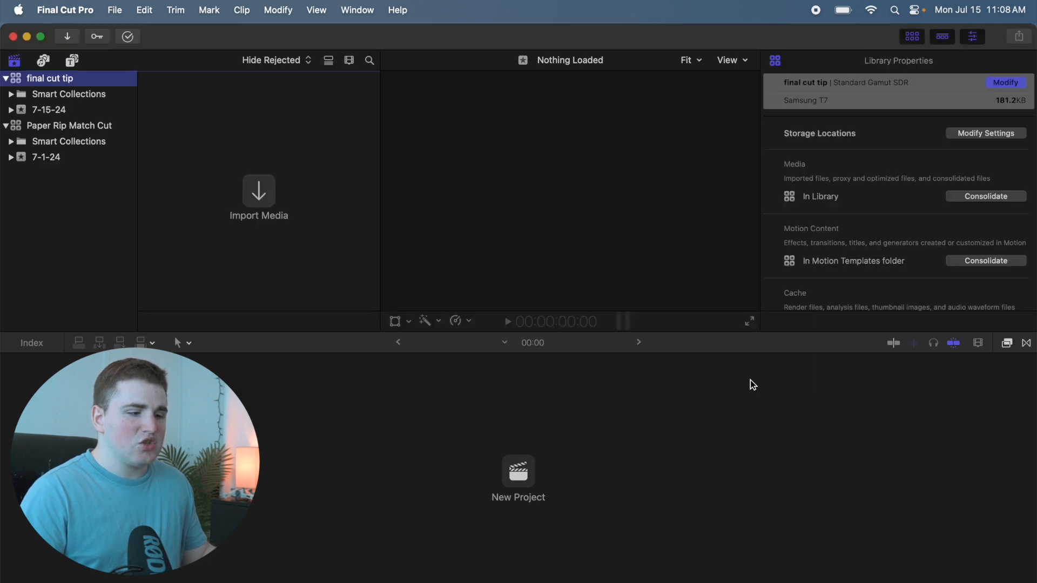
# - Set the media storage location of the final cut tip library to the final cut tips folder
pyautogui.click(970, 138)
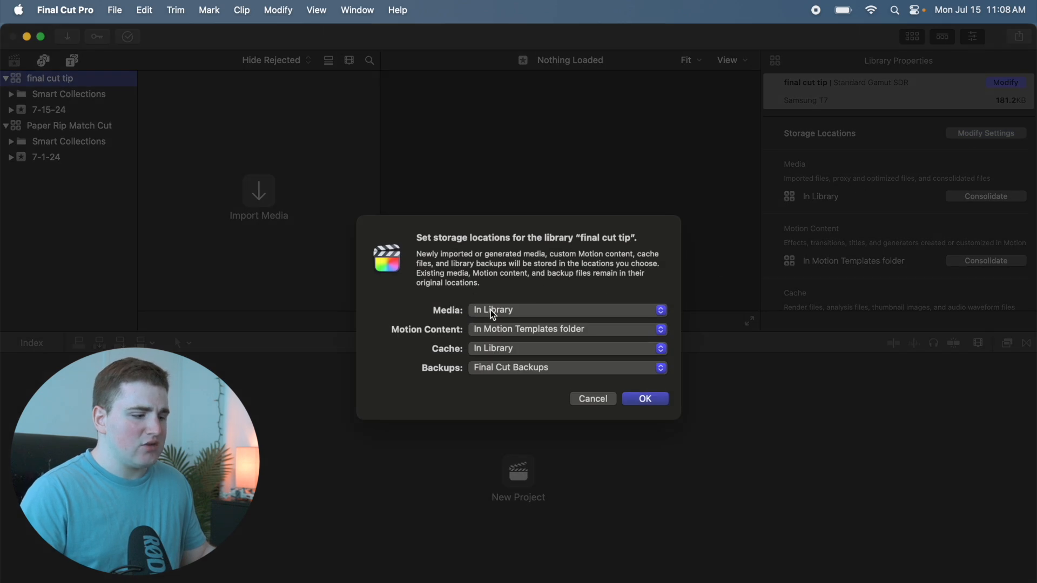
pyautogui.click(491, 310)
pyautogui.click(510, 348)
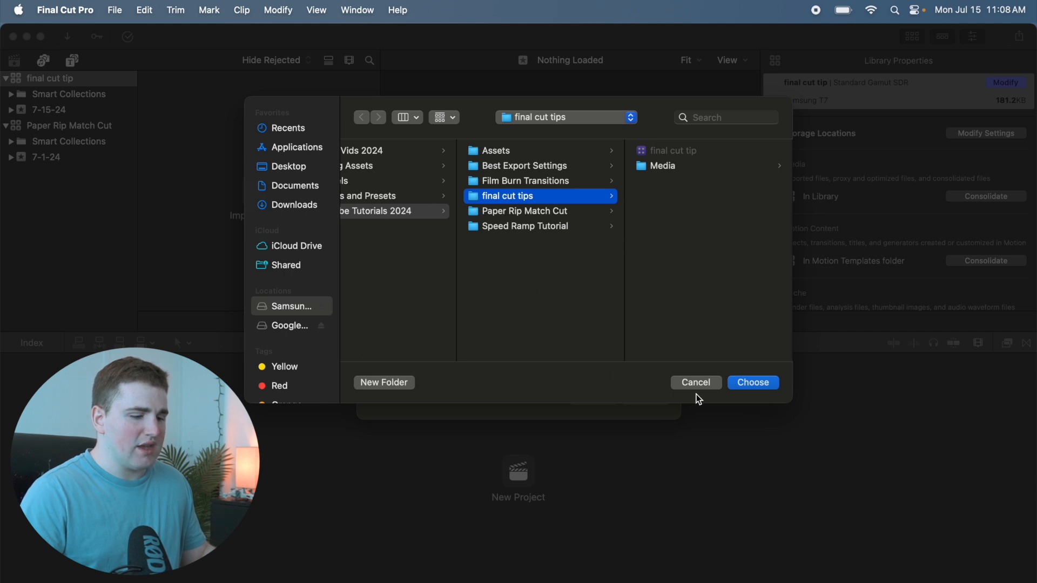
pyautogui.click(745, 383)
# - Set the library's cache and backups locations to the final cut tips folder and apply the storage settings
pyautogui.click(548, 351)
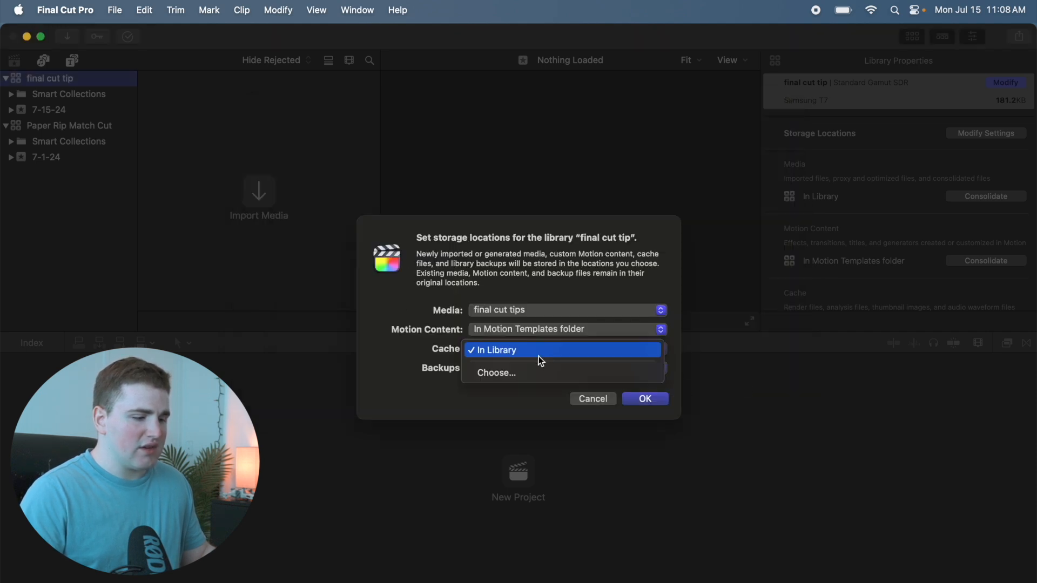
pyautogui.click(530, 371)
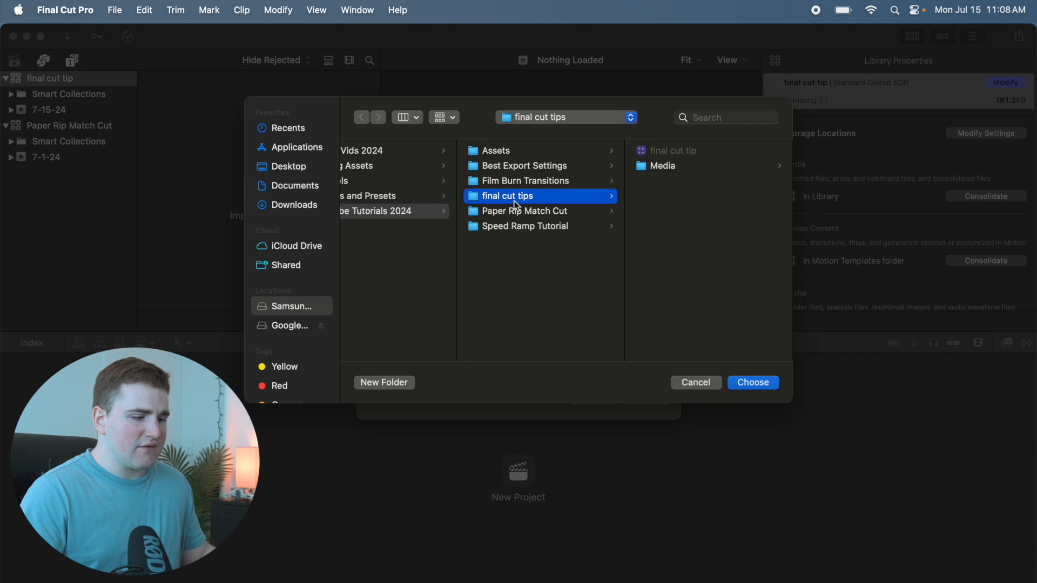
pyautogui.click(750, 382)
pyautogui.click(556, 369)
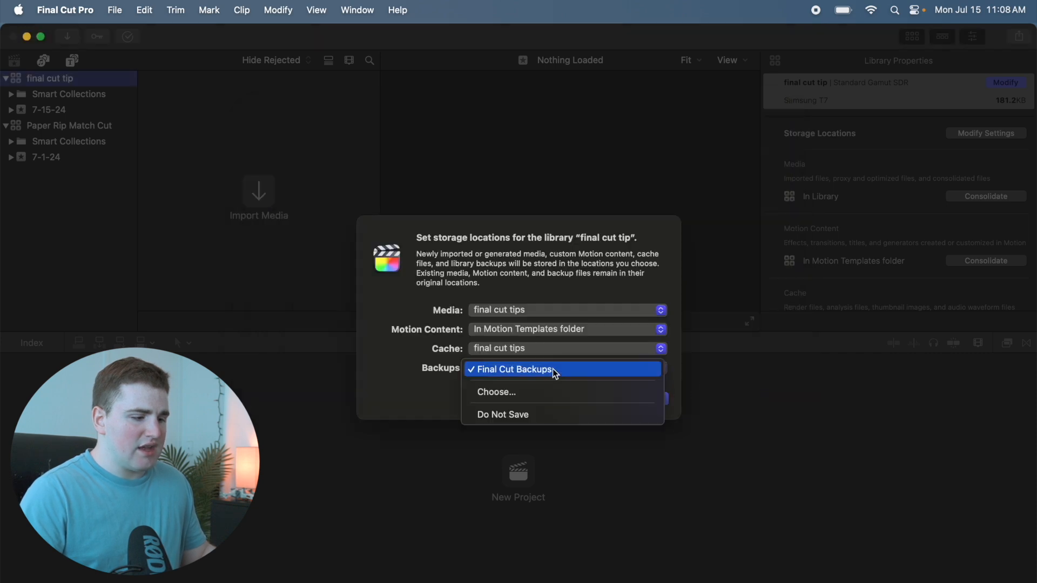
pyautogui.click(538, 392)
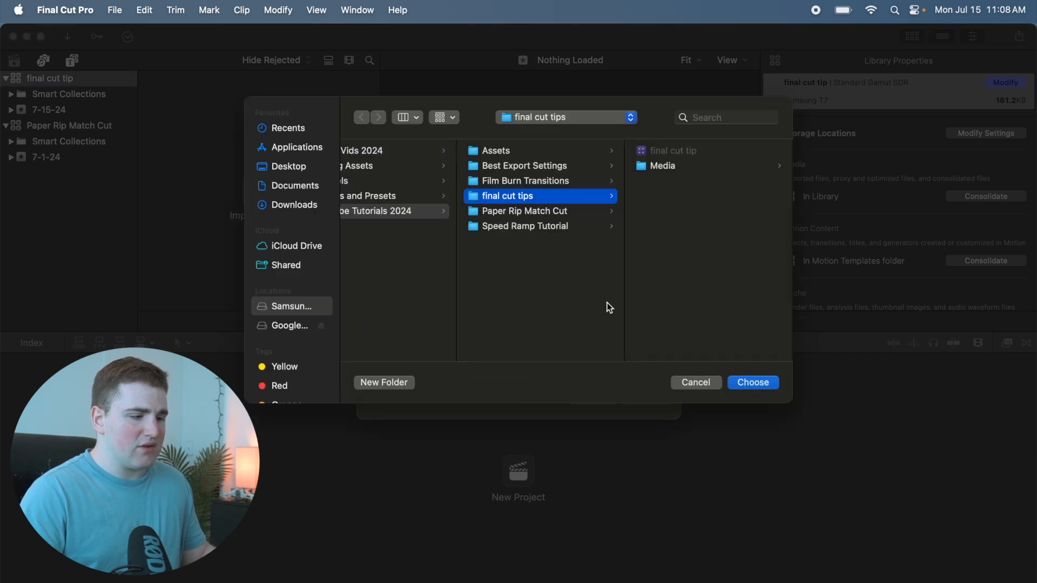
pyautogui.click(754, 384)
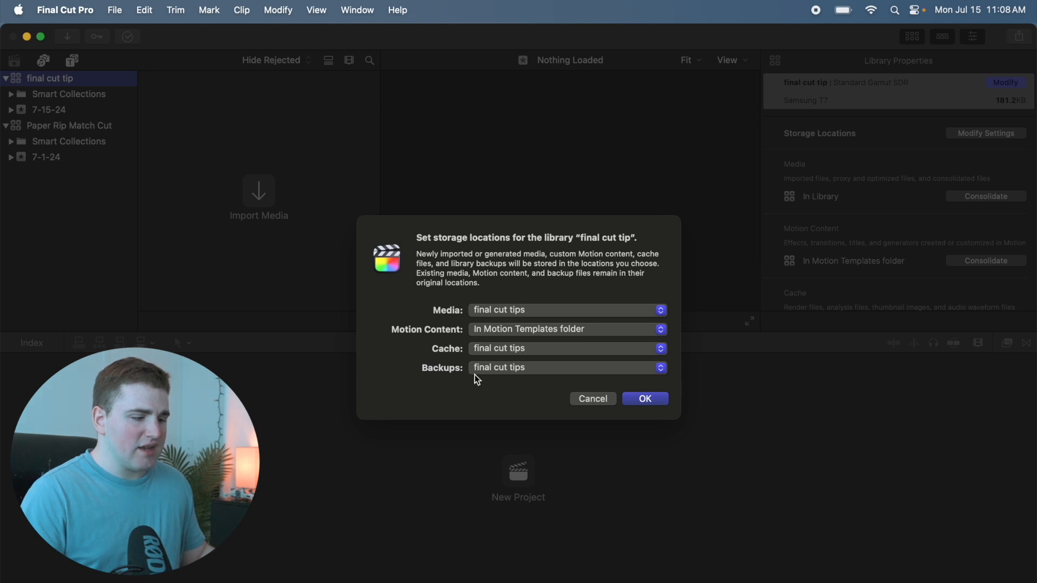
pyautogui.click(646, 400)
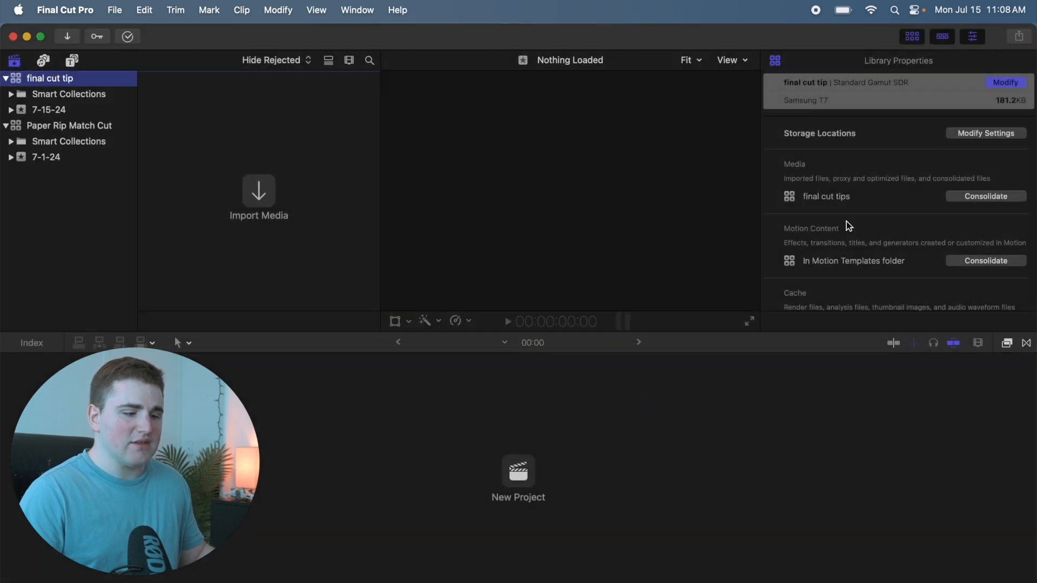
pyautogui.scroll(-5, 845, 227)
pyautogui.scroll(5, 824, 196)
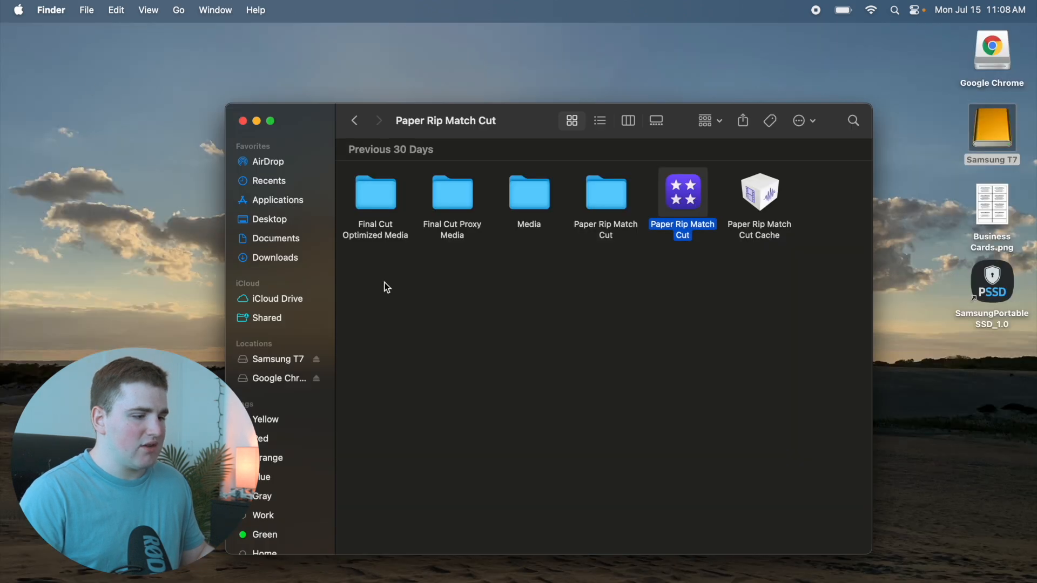
# - In Finder, go to the final cut tips folder in YouTube Tutorials 2024 and open the final cut tip library
pyautogui.click(388, 288)
pyautogui.click(355, 121)
pyautogui.click(356, 121)
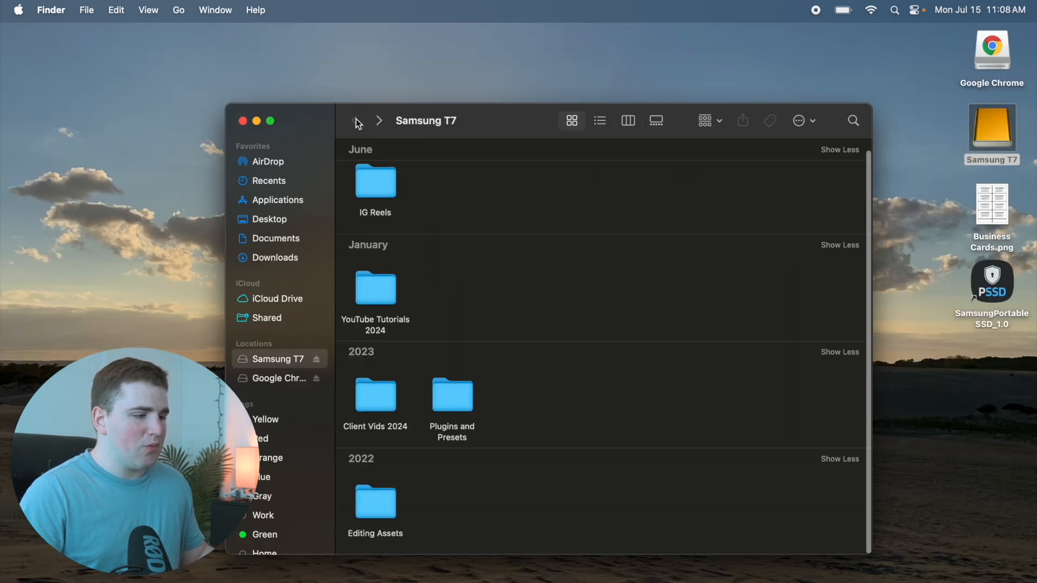
pyautogui.doubleClick(379, 292)
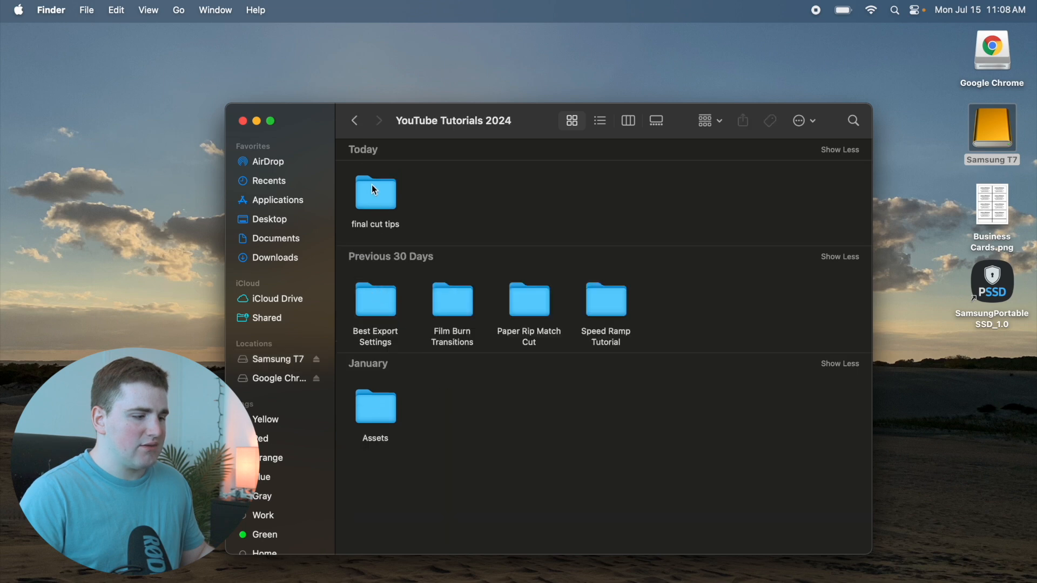
pyautogui.doubleClick(372, 191)
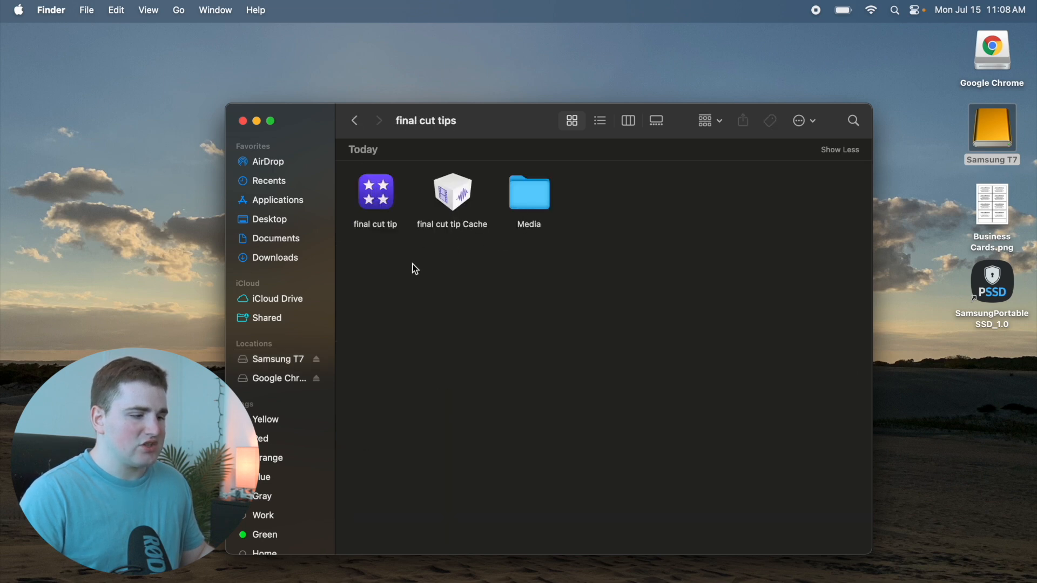
pyautogui.doubleClick(376, 203)
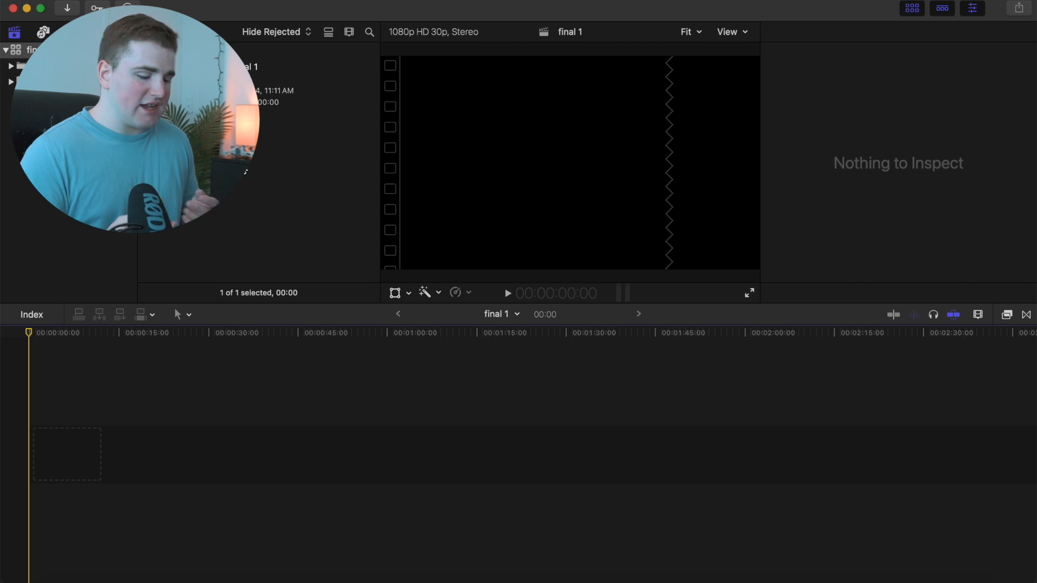
# - Create a new 1080p HD, 30p project named "final 2" in the 7-15-24 event
pyautogui.press('super+n')
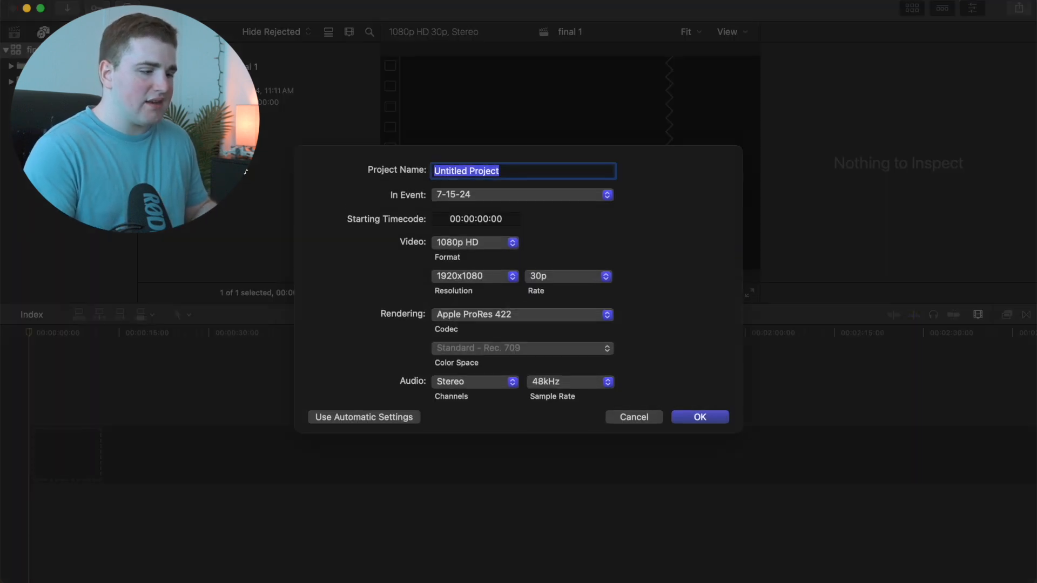
pyautogui.write('fina')
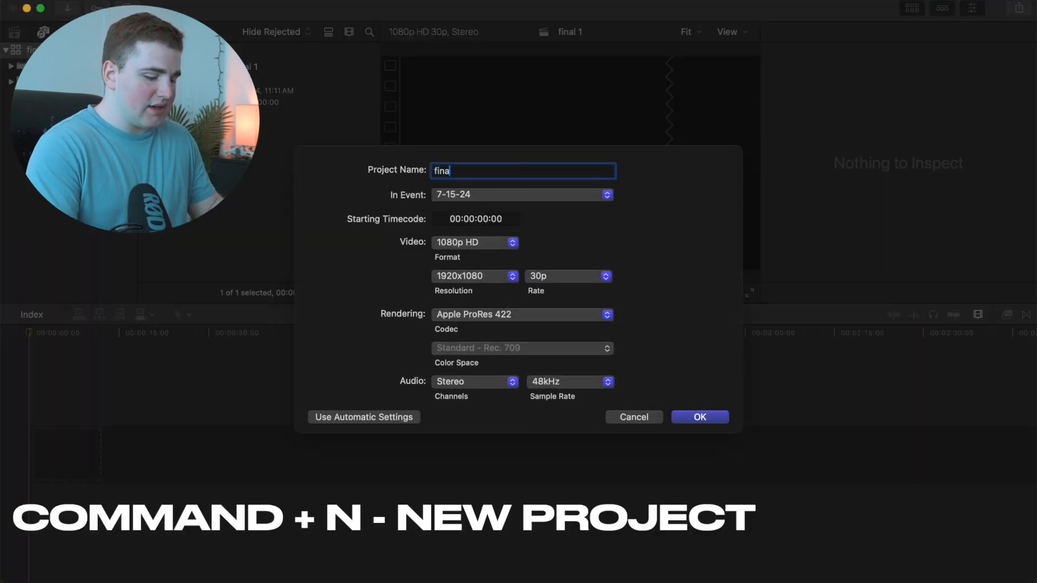
pyautogui.write('l 2')
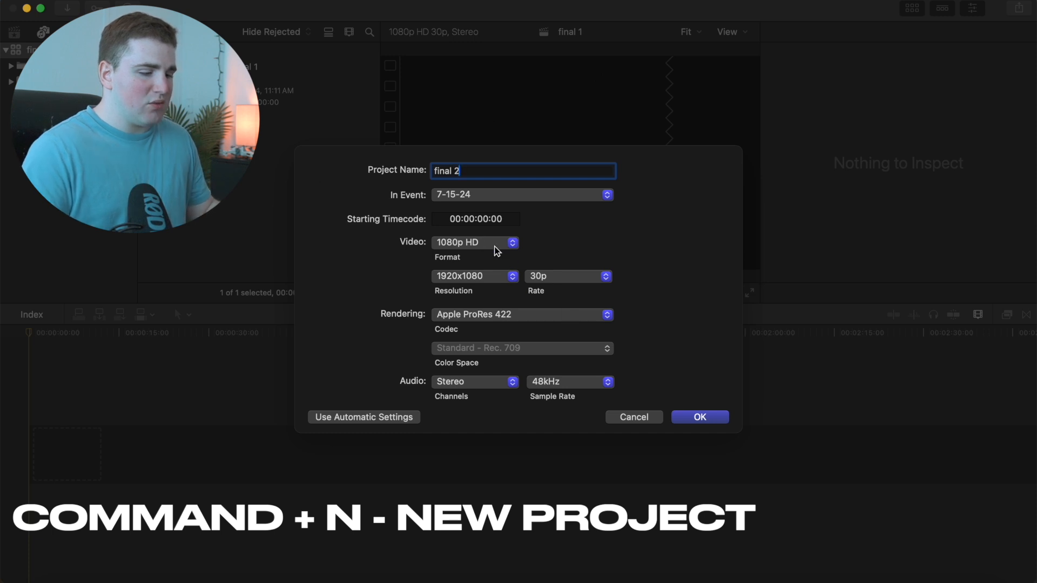
pyautogui.click(691, 418)
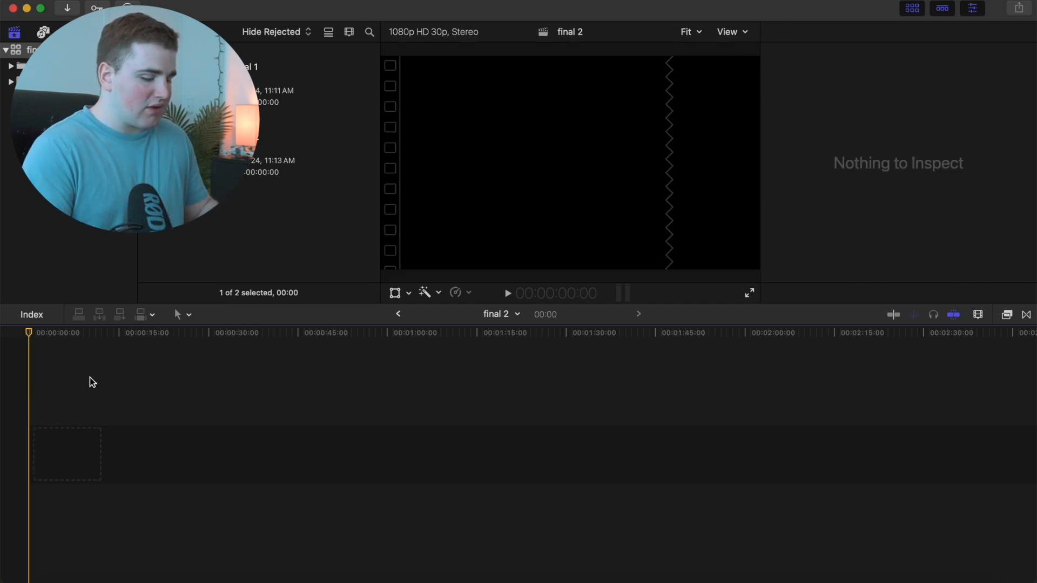
# - Import "Pour me a Drink - Post Malone.mp4" from the Film Burn Transitions Media folder, leaving files in place and creating 50% ProRes Proxy media
pyautogui.press('super+i')
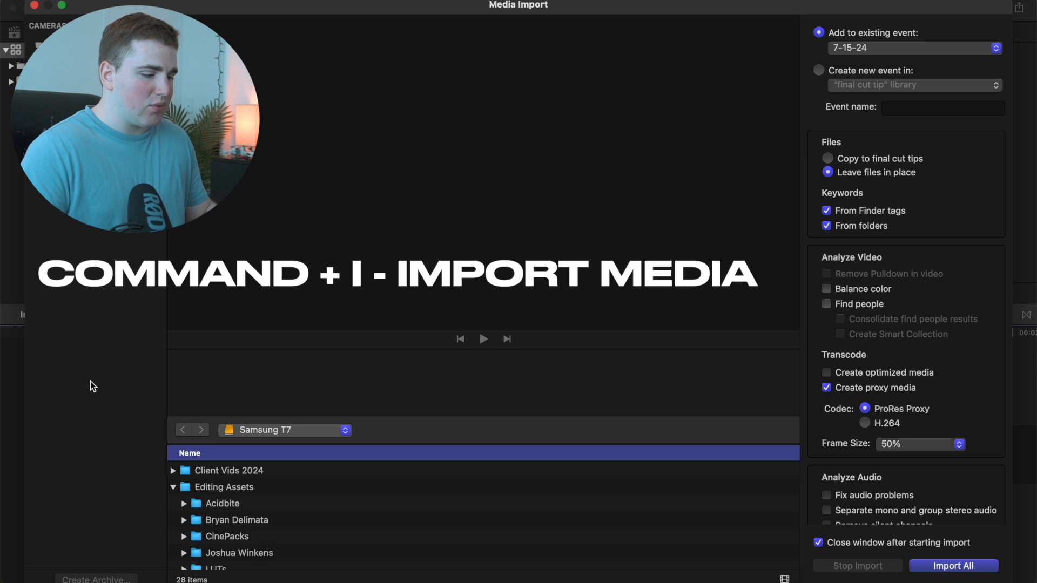
pyautogui.scroll(-10, 238, 519)
pyautogui.scroll(-10, 239, 519)
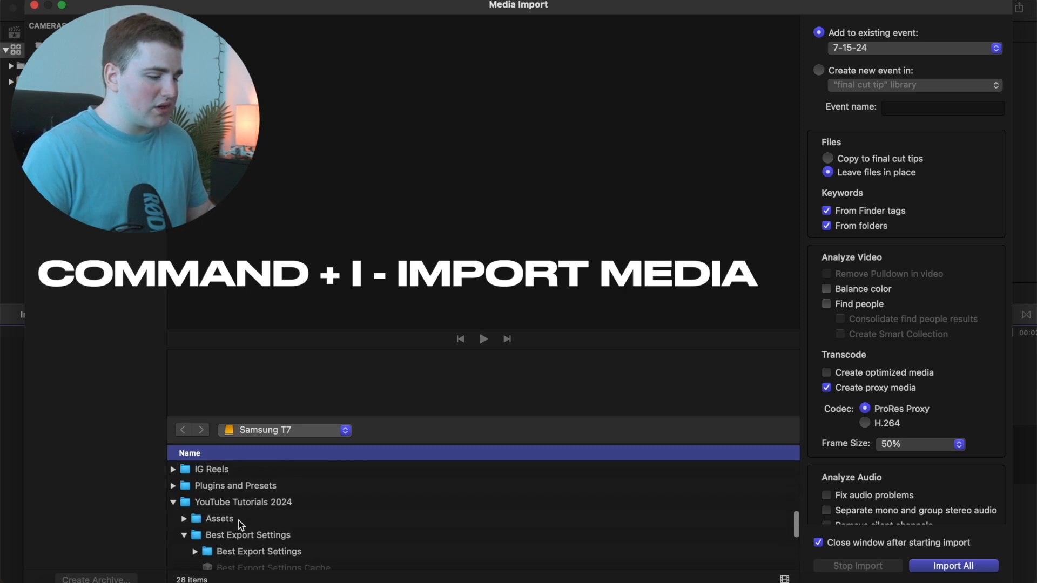
pyautogui.scroll(-2, 228, 518)
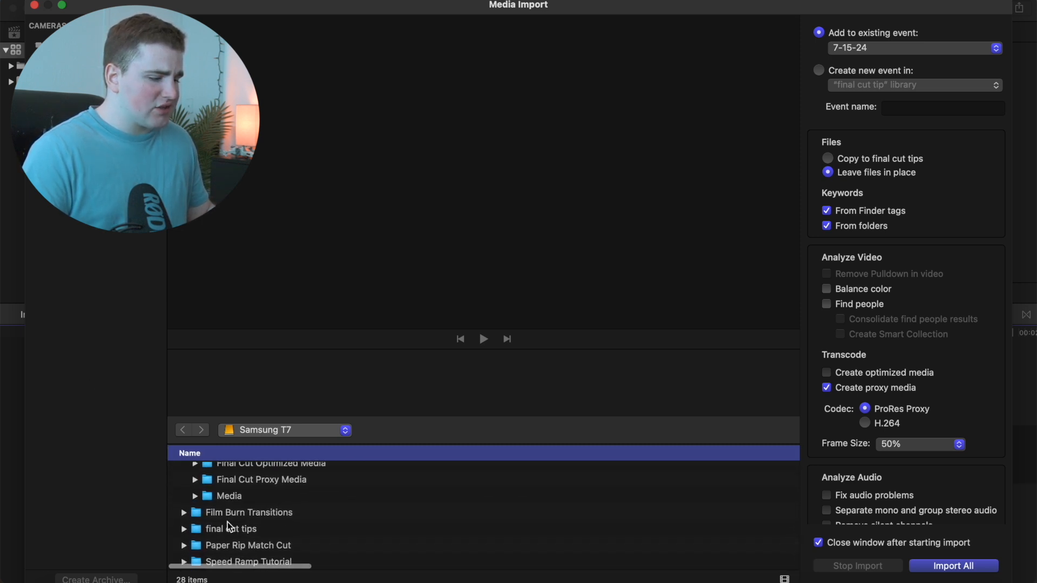
pyautogui.click(184, 513)
pyautogui.scroll(-5, 189, 518)
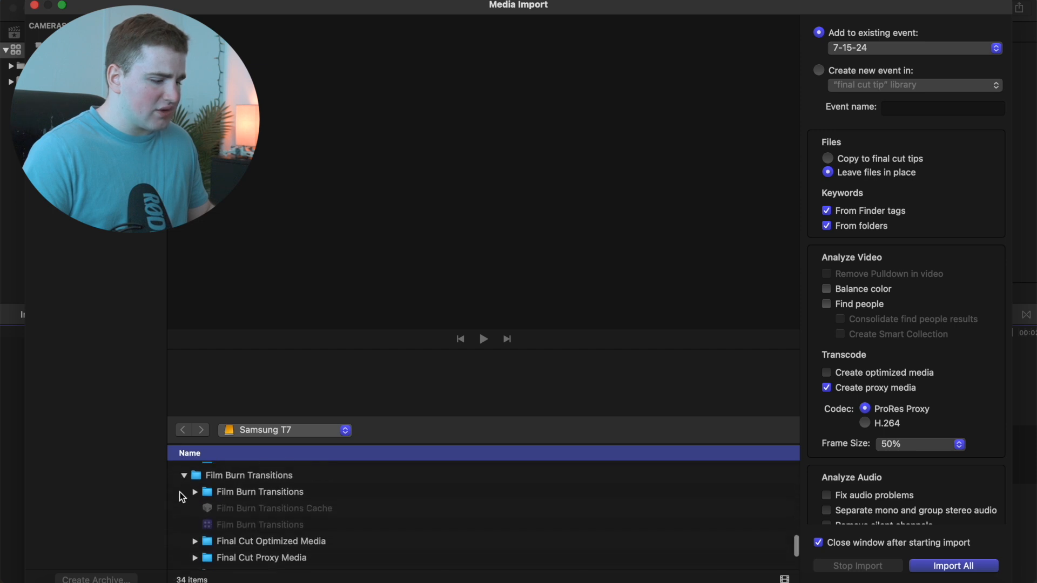
pyautogui.click(193, 517)
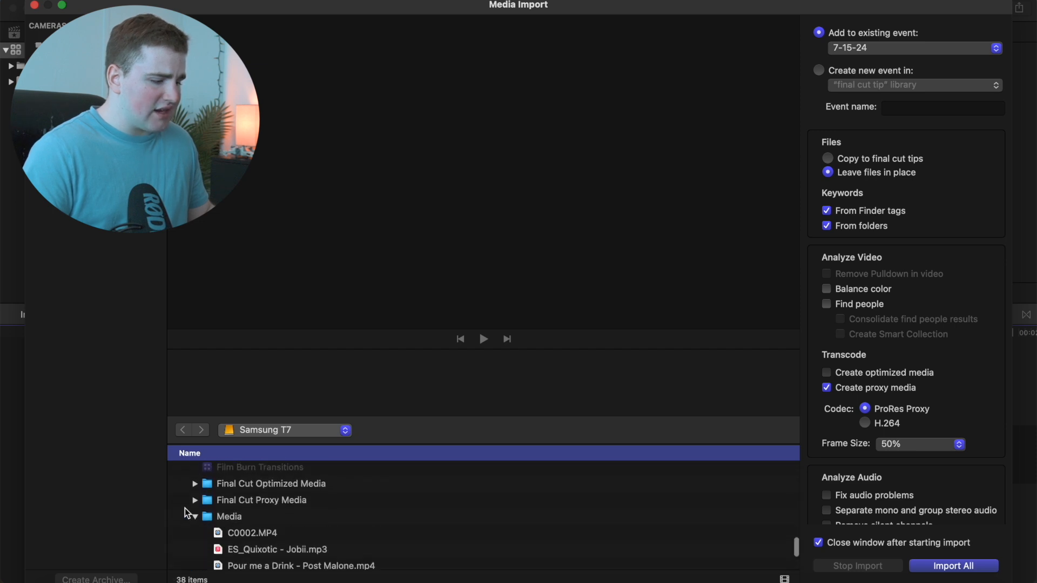
pyautogui.scroll(-3, 184, 507)
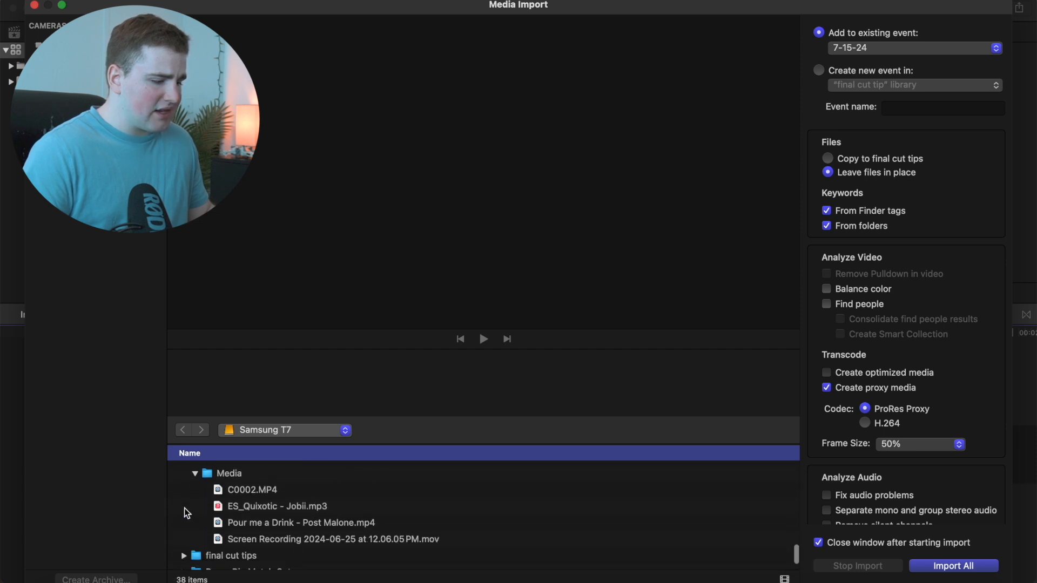
pyautogui.click(253, 518)
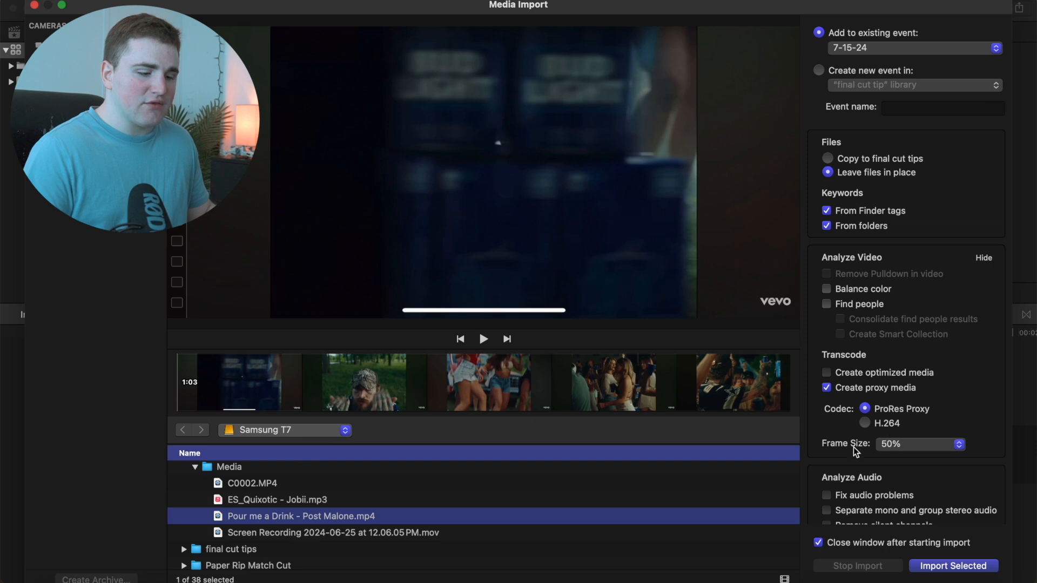
pyautogui.click(935, 568)
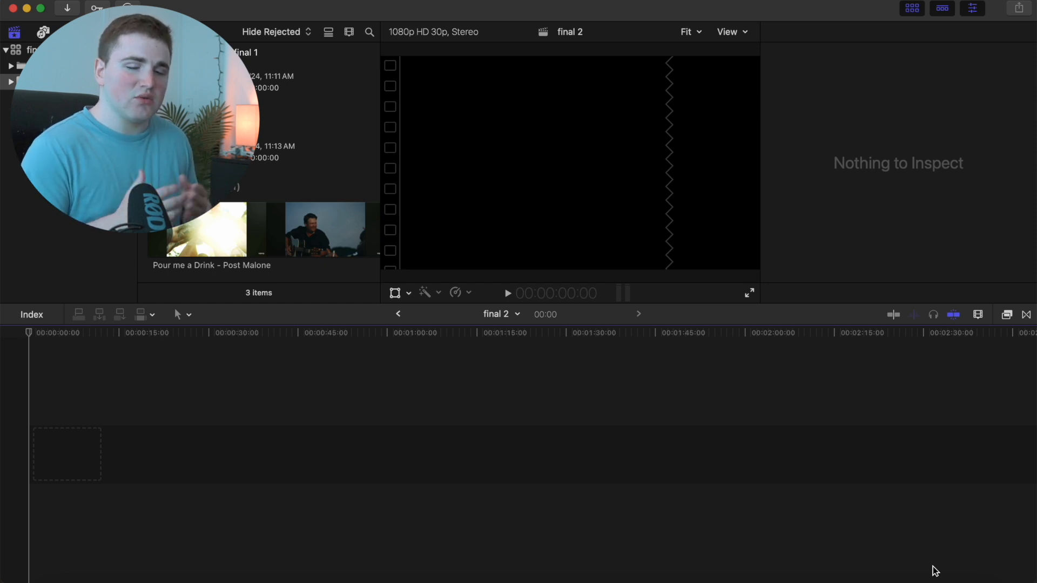
# - Append the Pour me a Drink clip to the final 2 timeline and fit the whole clip in the timeline view
pyautogui.click(290, 227)
pyautogui.hotkey('shift', 'z')
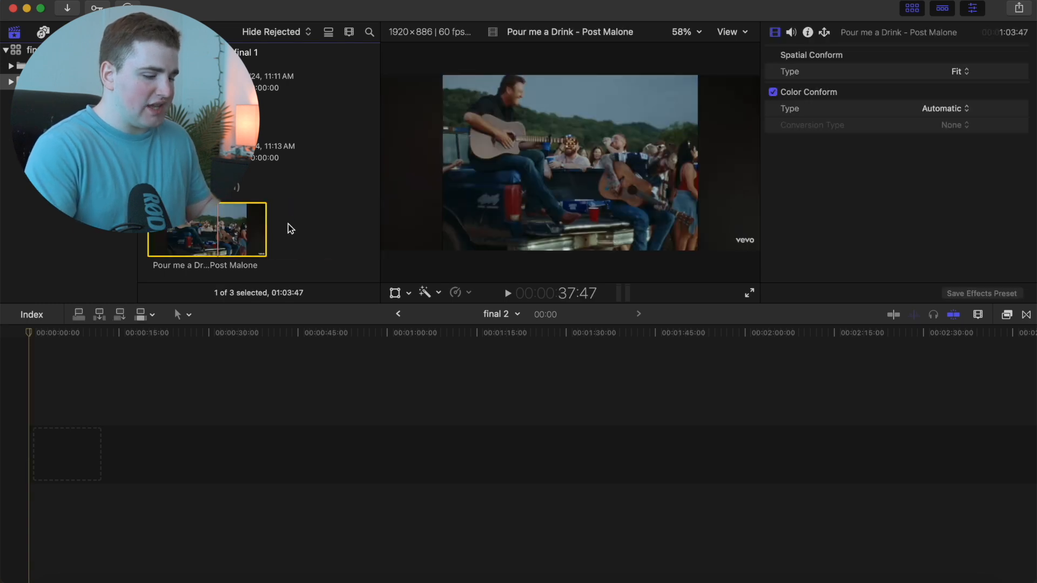
pyautogui.press('e')
pyautogui.click(155, 400)
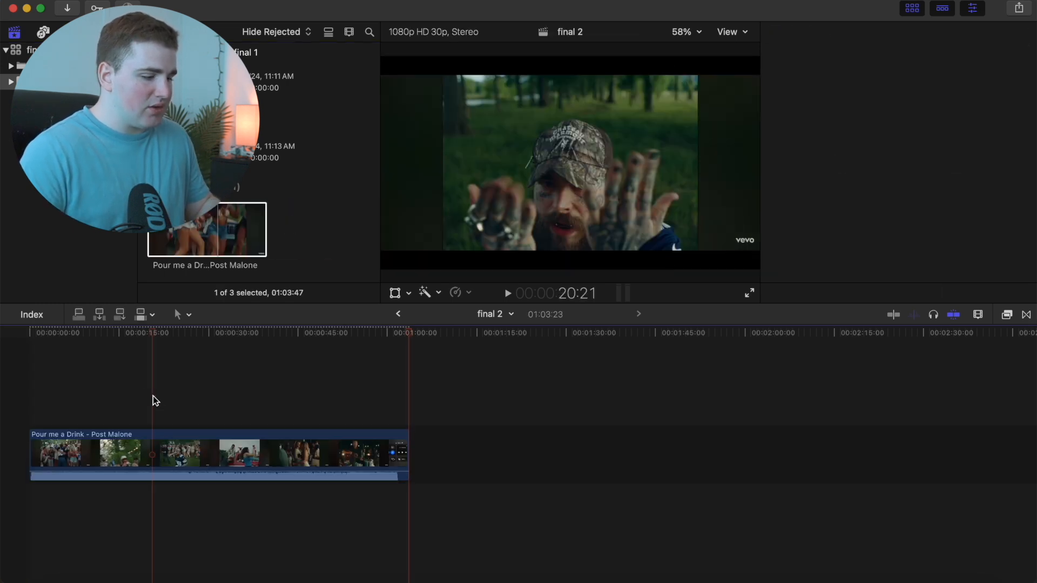
pyautogui.hotkey('shift', 'z')
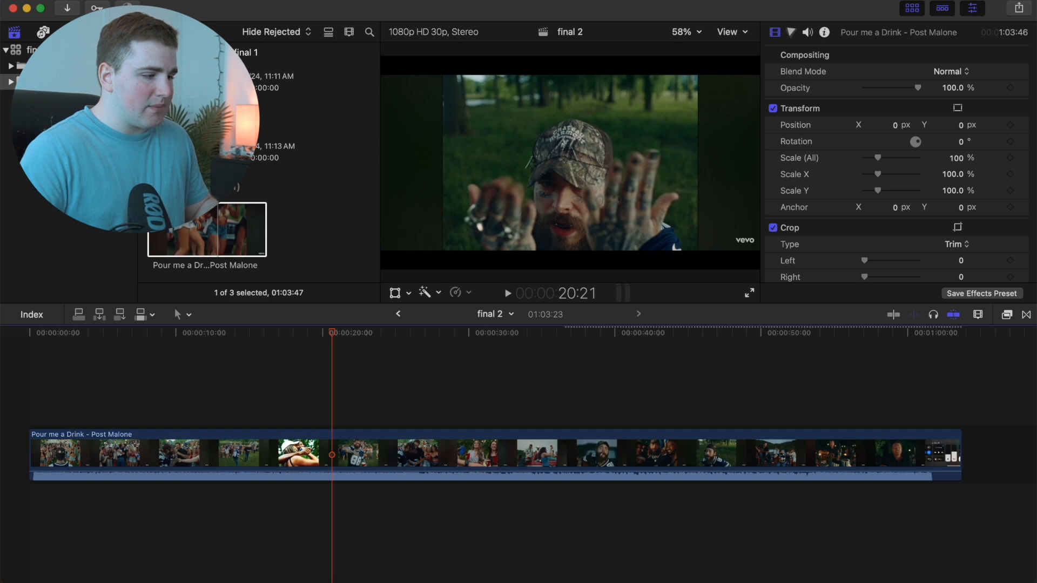
# - Place the playhead at about 16 seconds in the final 2 timeline and switch the viewer's media playback to Proxy Only
pyautogui.doubleClick(191, 145)
pyautogui.click(284, 378)
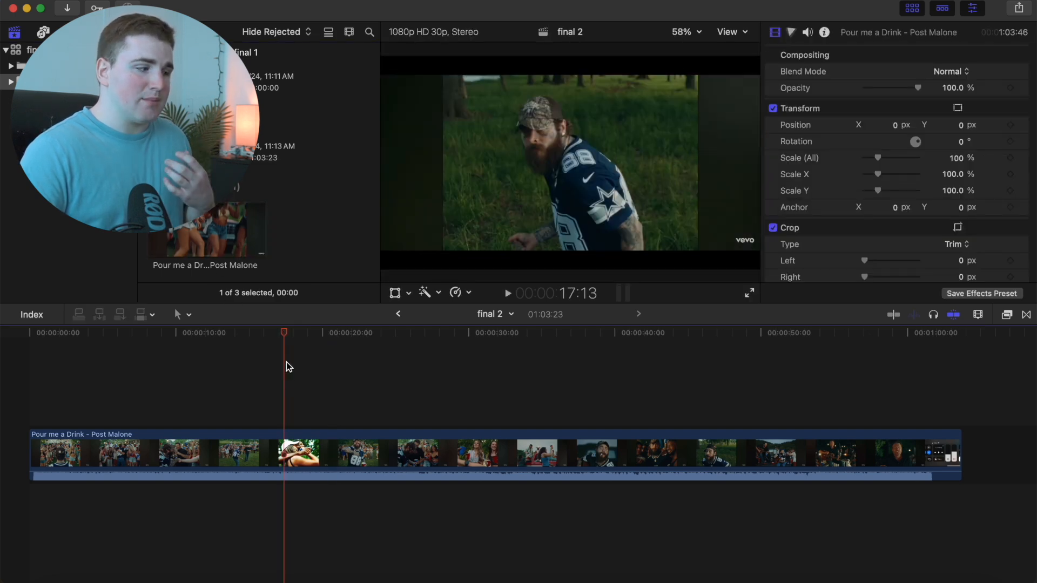
pyautogui.click(267, 384)
pyautogui.click(731, 34)
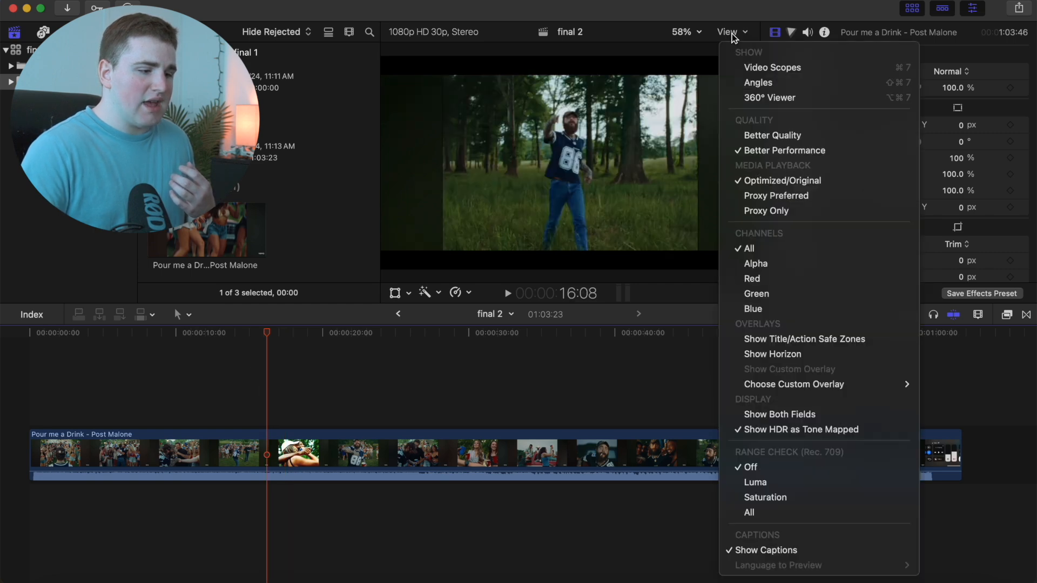
pyautogui.click(747, 214)
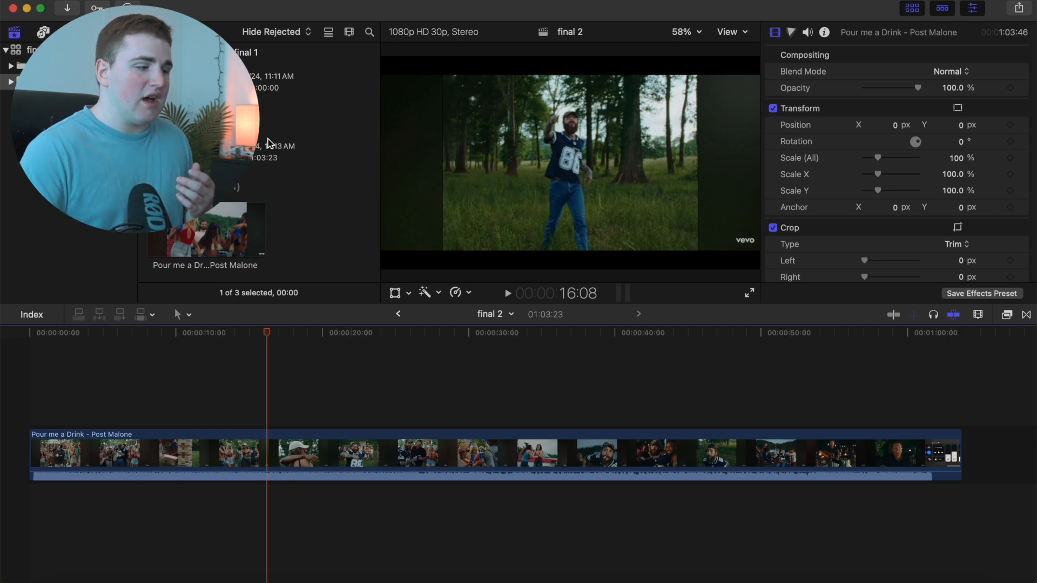
# - Move the playhead to about 17 seconds and switch the viewer's media playback back to Optimized/Original
pyautogui.click(281, 415)
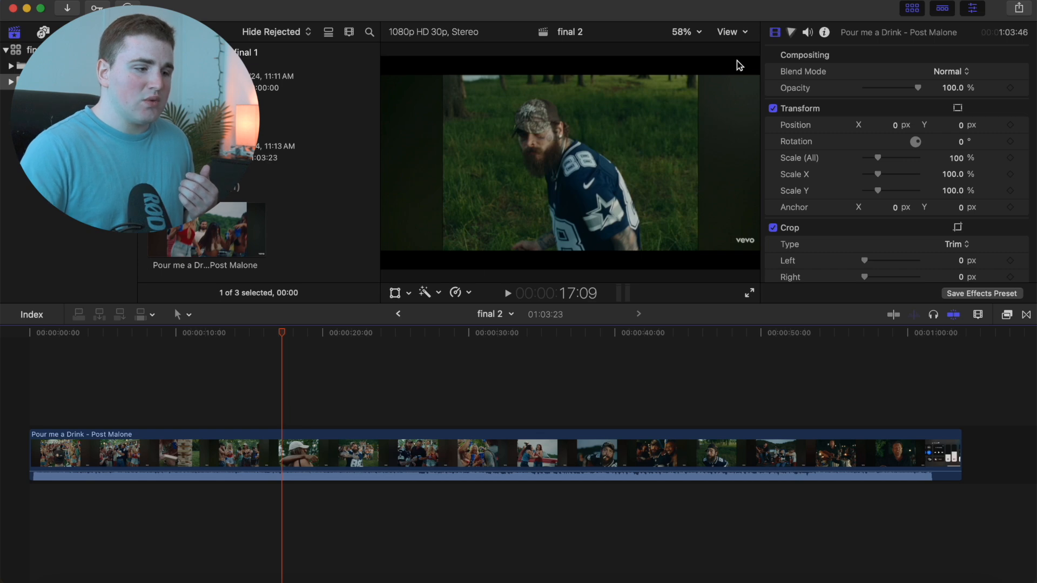
pyautogui.click(744, 32)
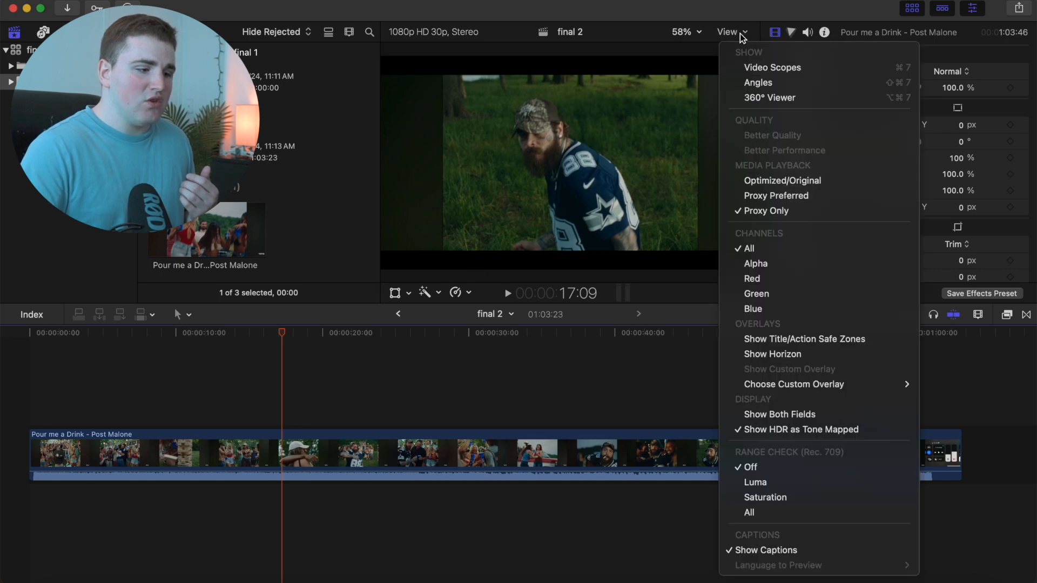
pyautogui.click(747, 181)
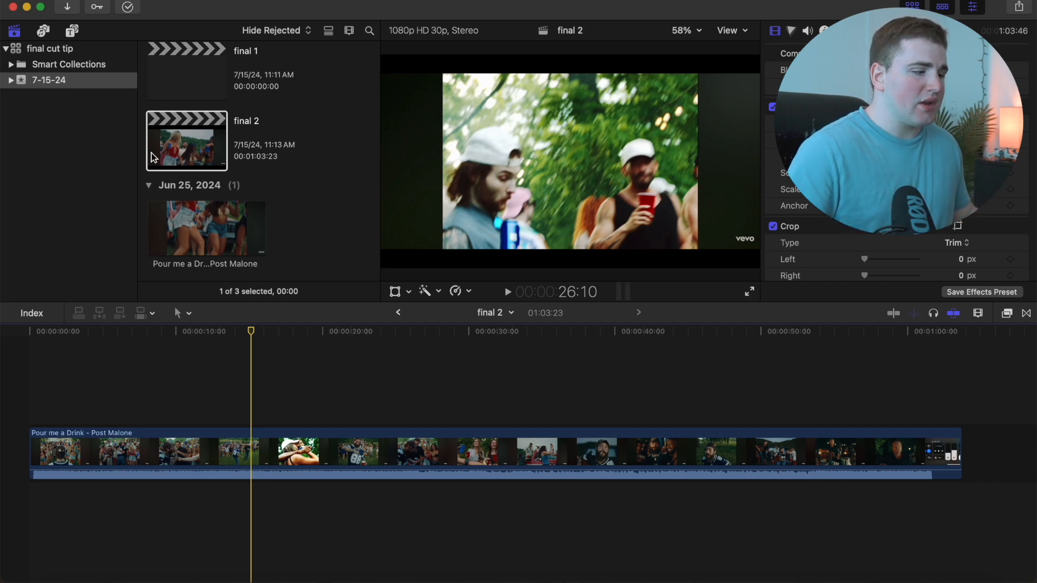
# - Compare the format and frame rate of the final 2 project with those of the Pour me a Drink source clip
pyautogui.click(165, 155)
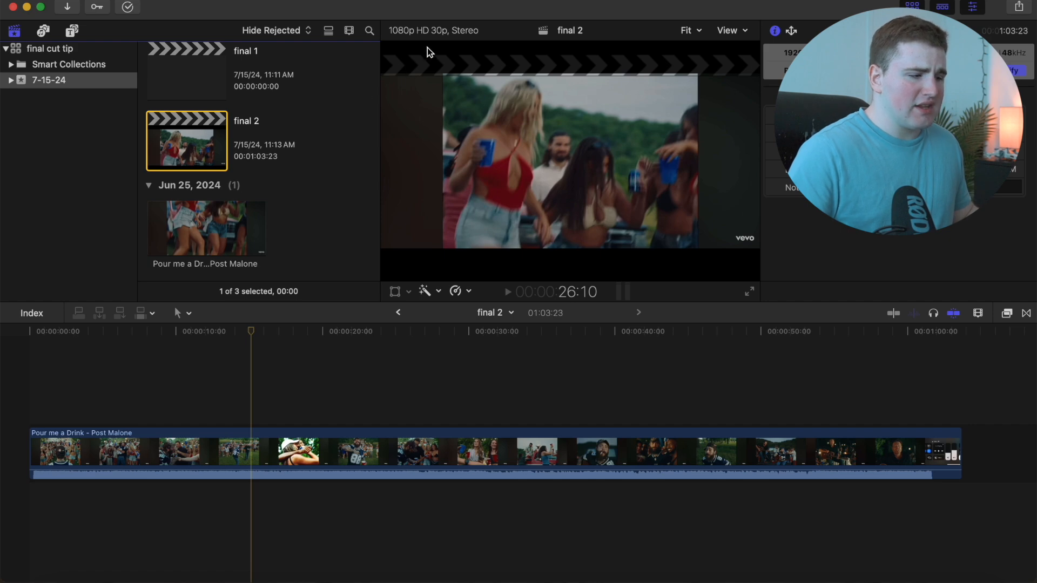
pyautogui.click(213, 221)
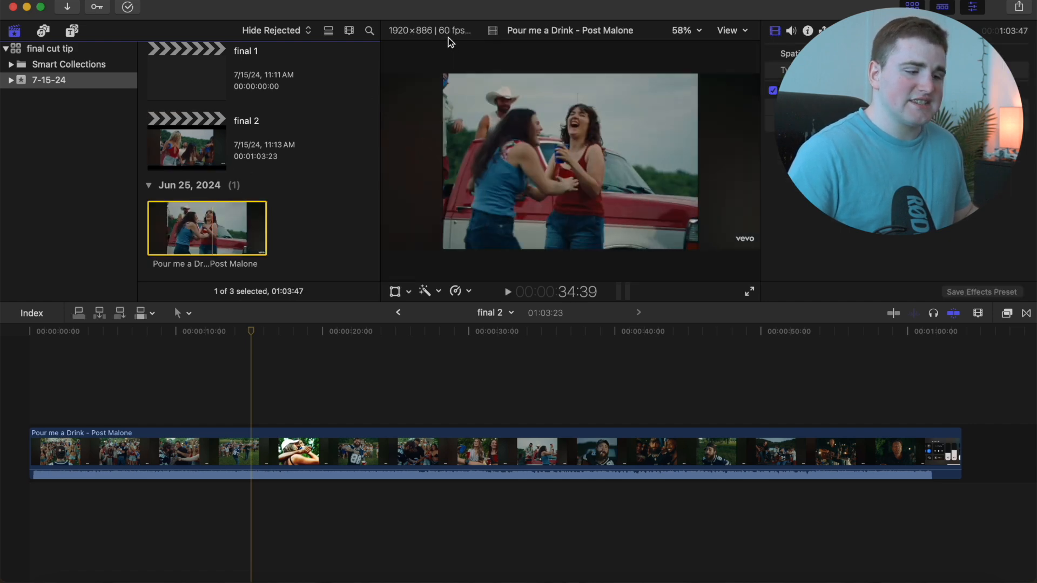
pyautogui.click(208, 157)
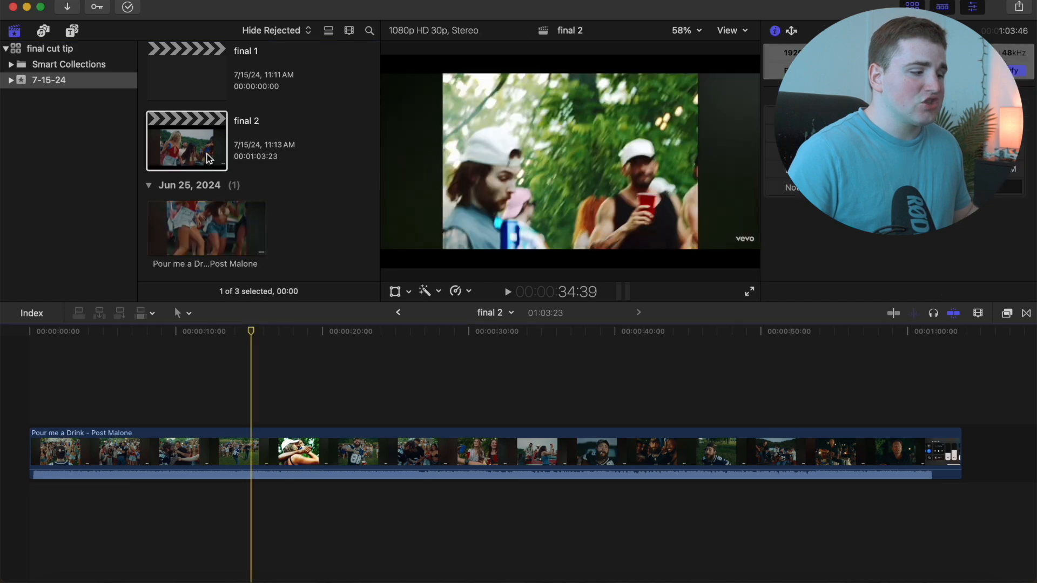
# - Apply Automatic Speed to the Pour me a Drink clip in the final 2 timeline and fit the whole clip in the timeline view
pyautogui.click(238, 417)
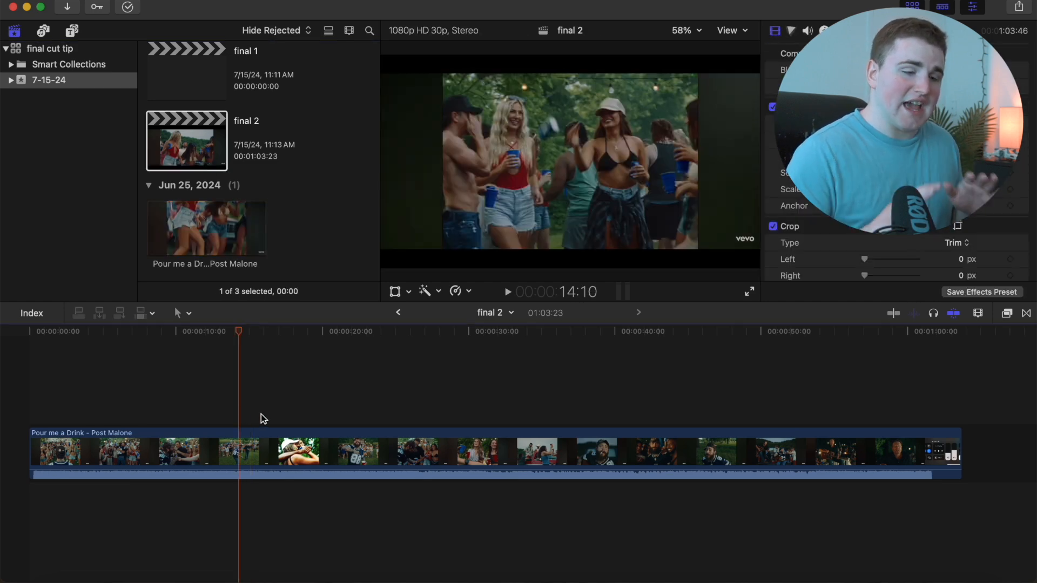
pyautogui.click(257, 452)
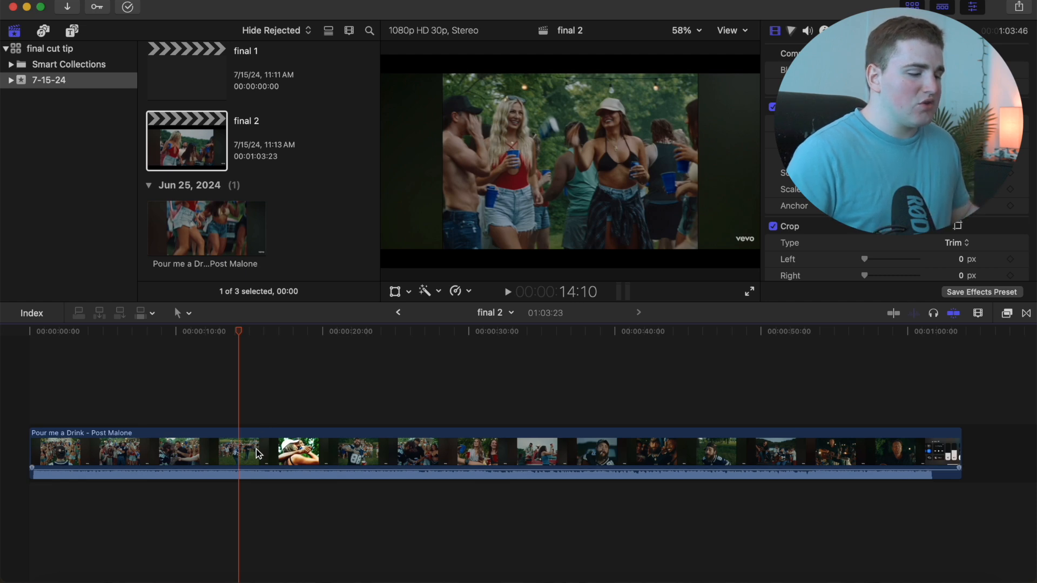
pyautogui.click(255, 448)
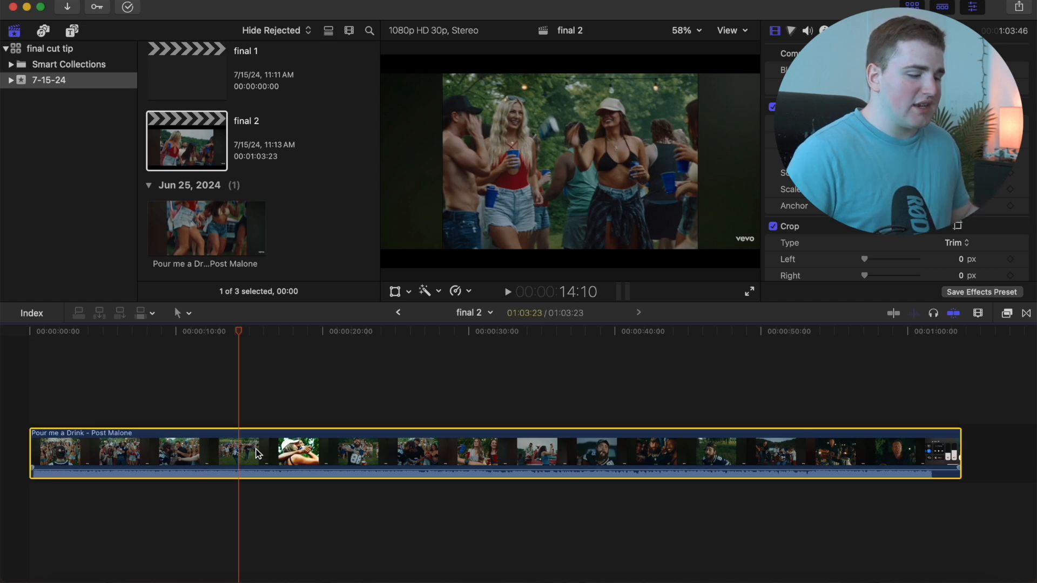
pyautogui.click(470, 292)
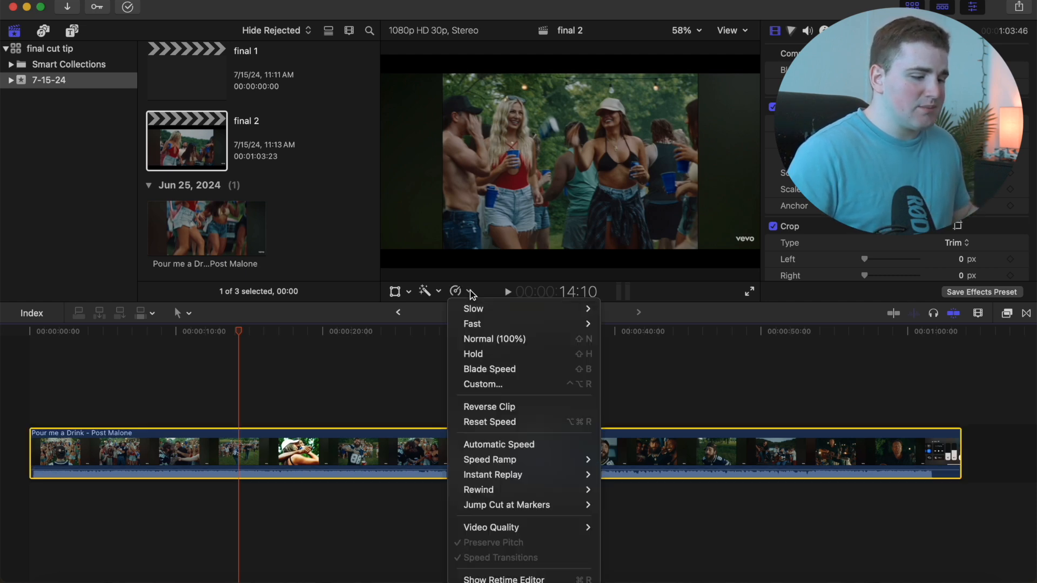
pyautogui.click(478, 444)
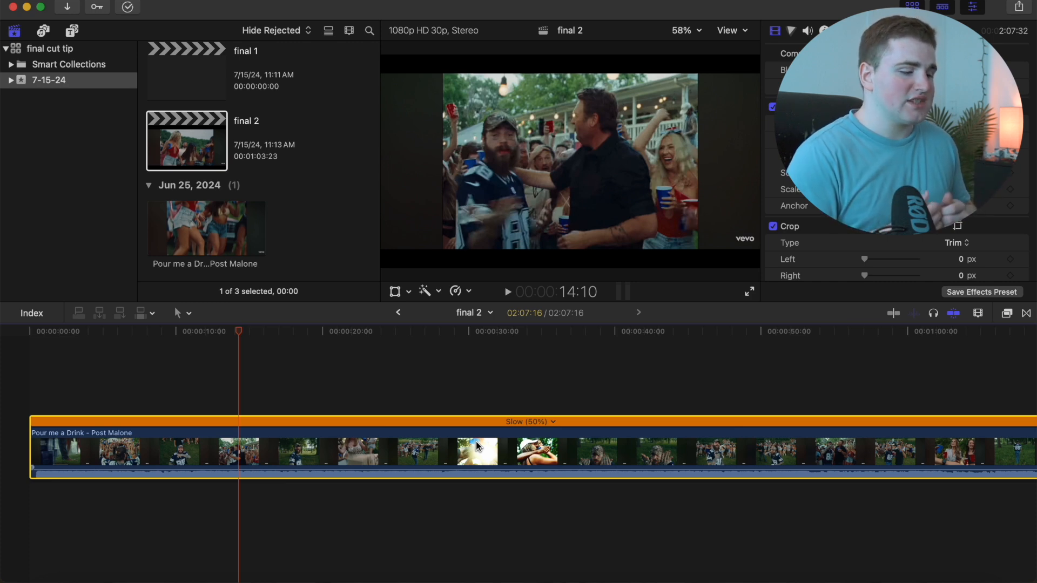
pyautogui.hotkey('shift', 'z')
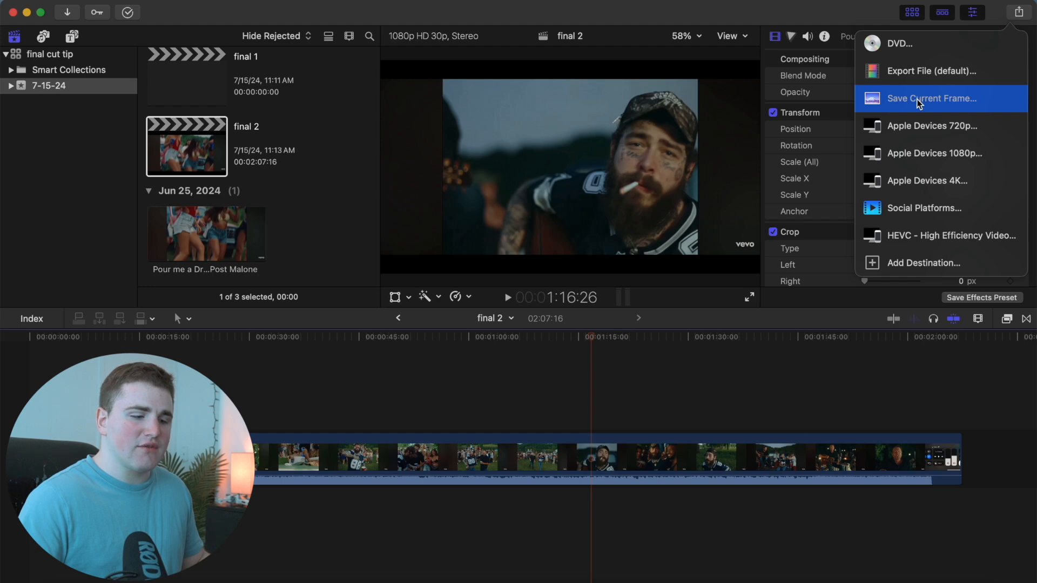
# - Examine the share destination types that can be added for exporting, and close the Destinations settings
pyautogui.click(904, 264)
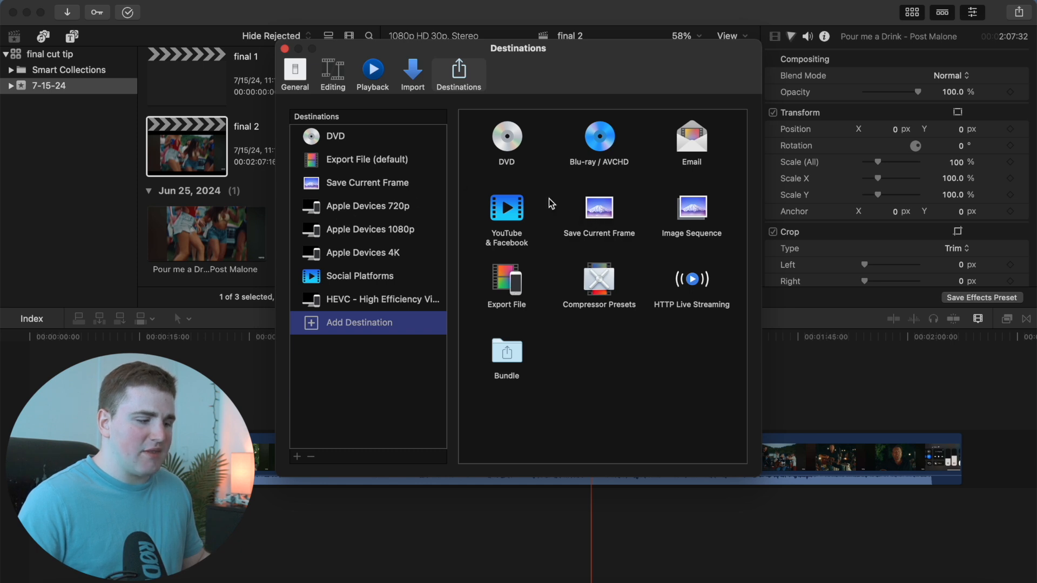
pyautogui.click(285, 50)
# - Examine the image format options for saving the frame at about 1:11 as a still, and leave without exporting
pyautogui.click(555, 368)
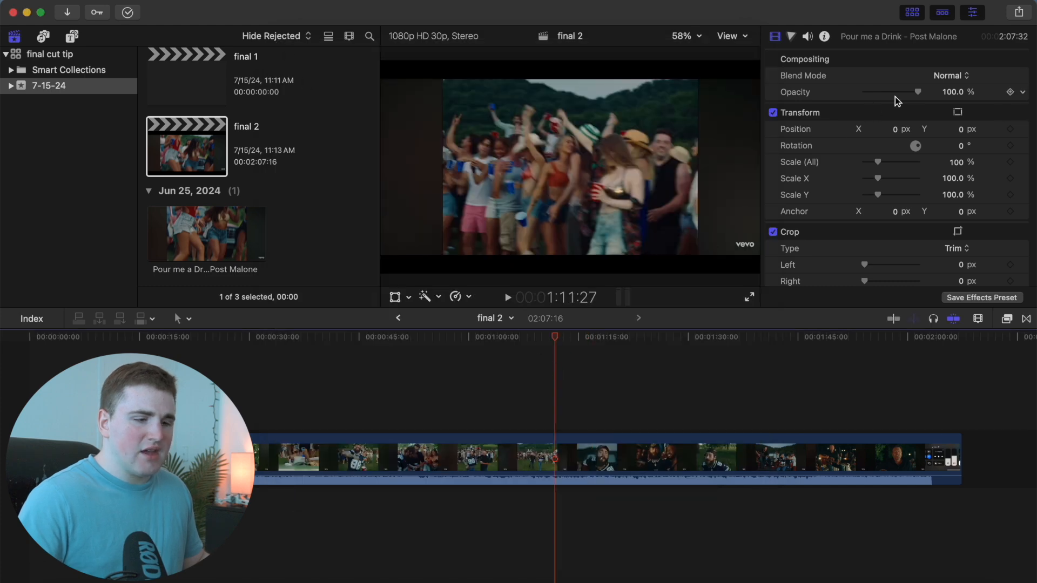
pyautogui.click(1019, 12)
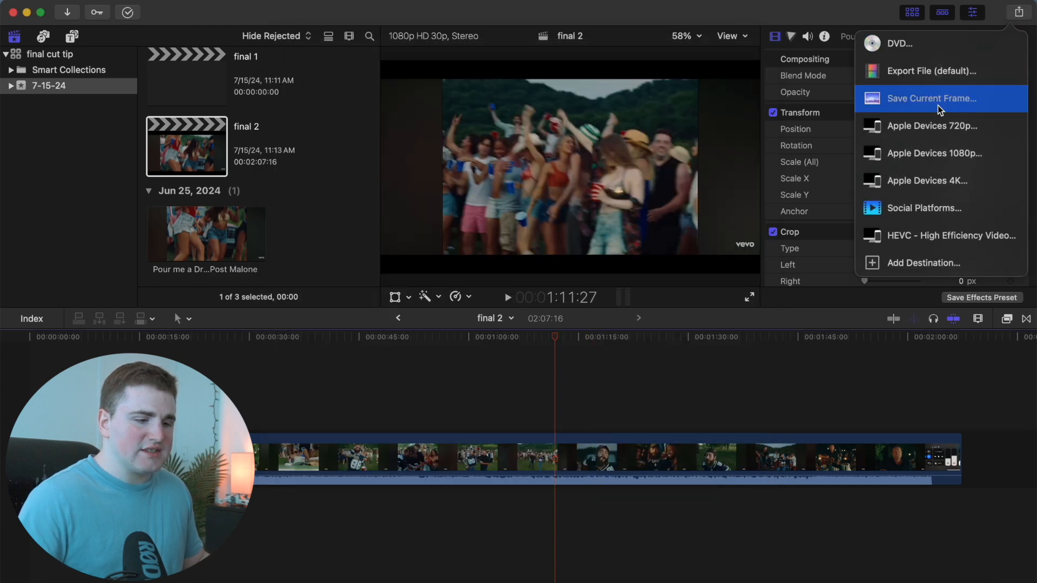
pyautogui.click(899, 100)
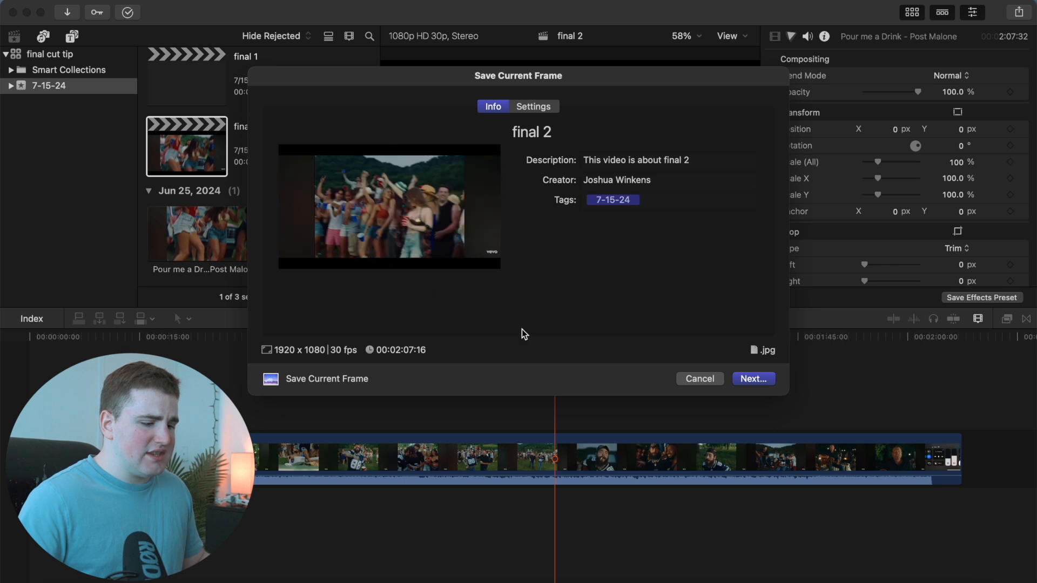
pyautogui.click(537, 110)
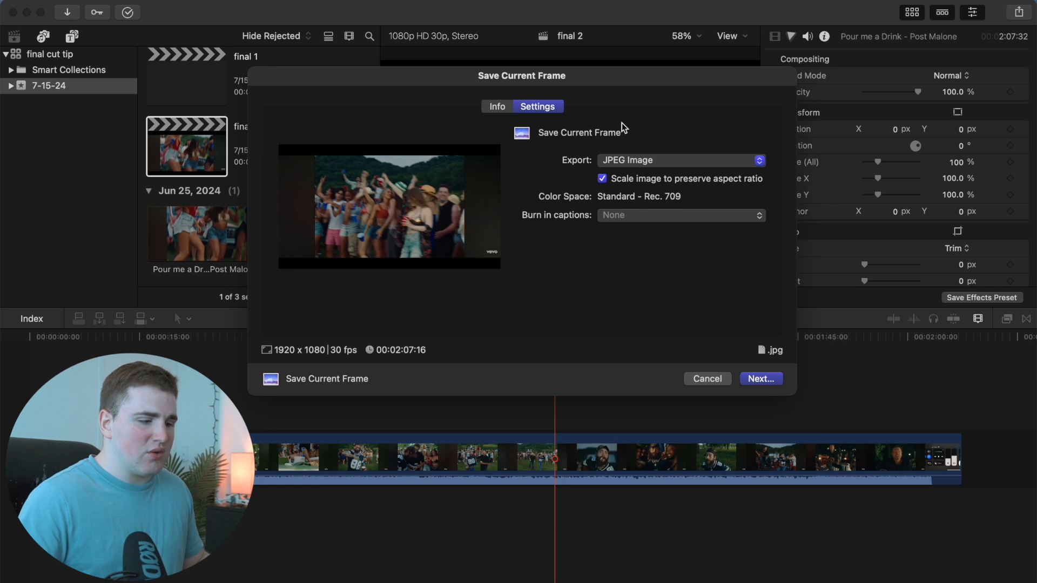
pyautogui.click(622, 161)
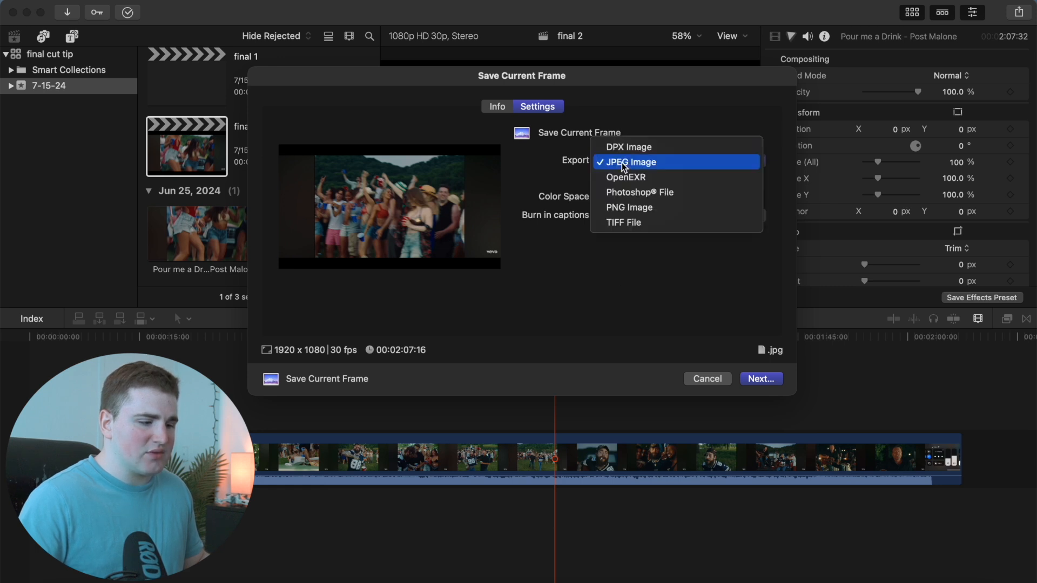
pyautogui.click(621, 163)
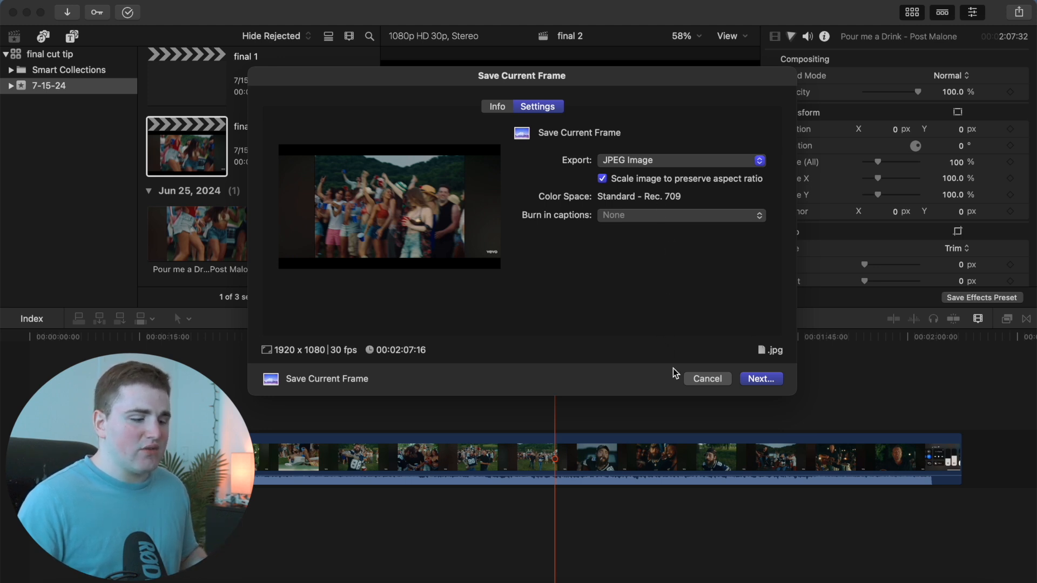
pyautogui.click(705, 379)
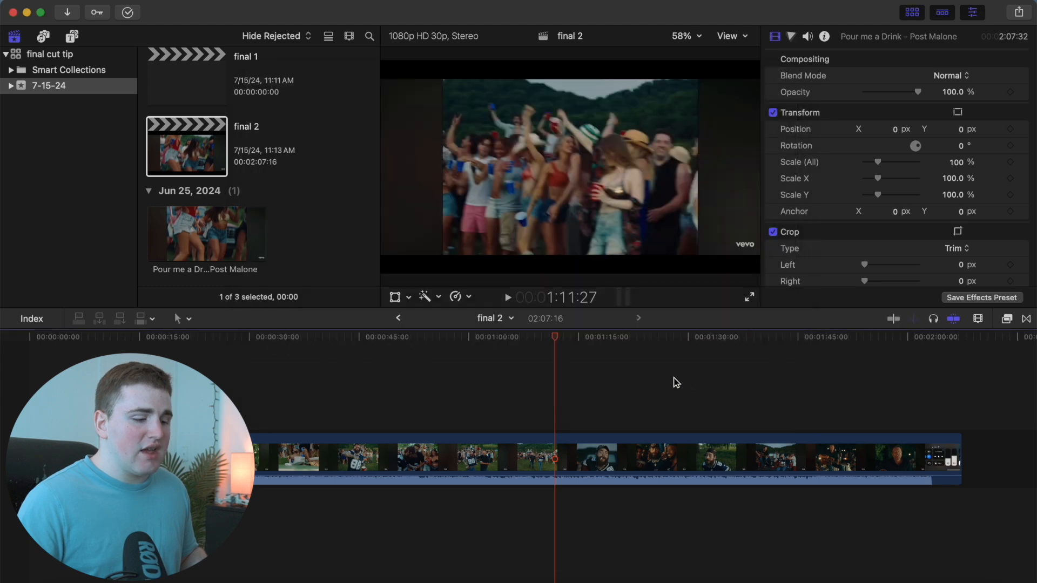
pyautogui.click(593, 399)
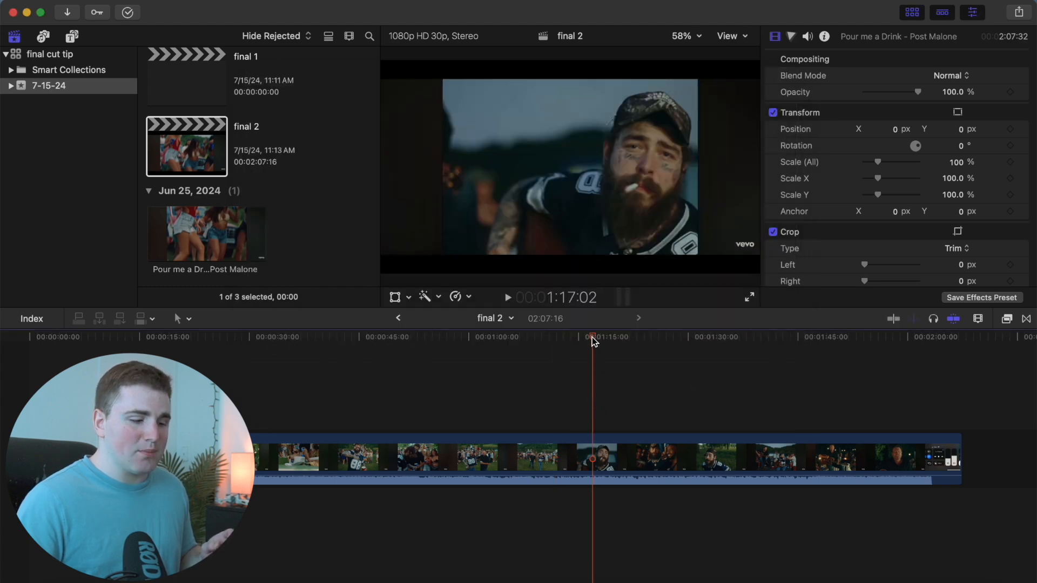
pyautogui.moveTo(594, 340); pyautogui.dragTo(372, 365)
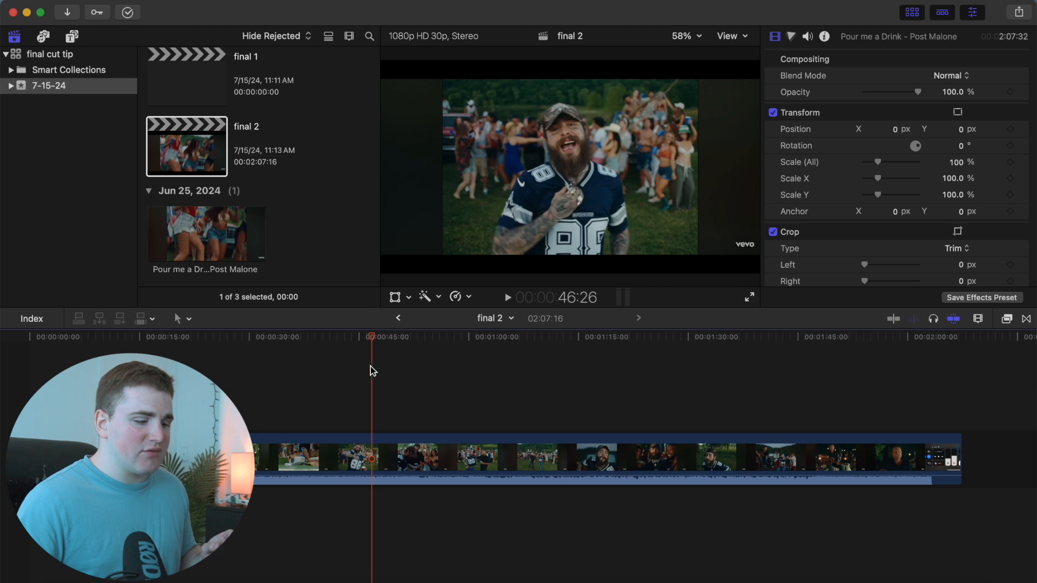
pyautogui.click(601, 417)
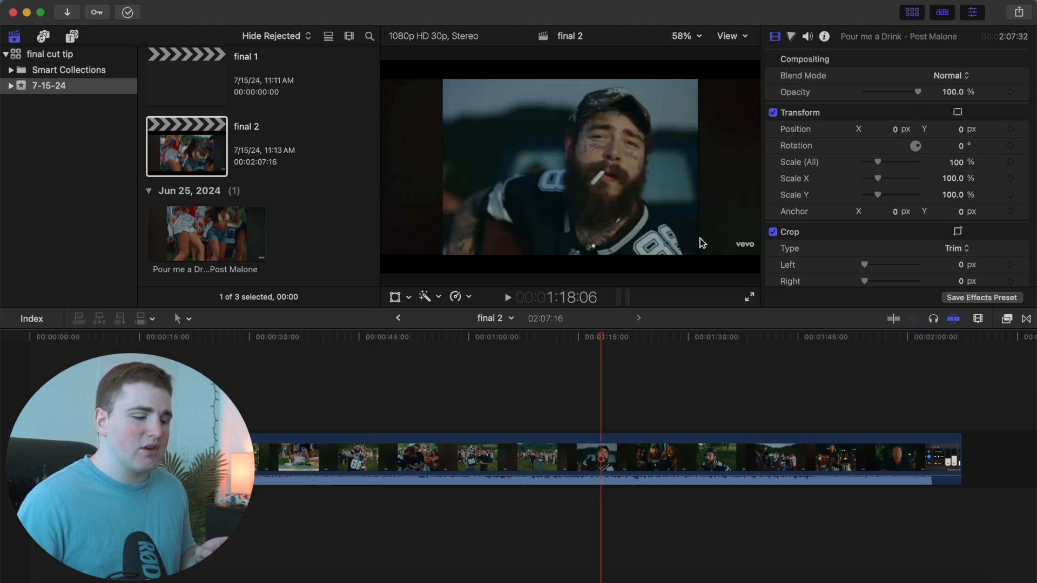
pyautogui.click(547, 377)
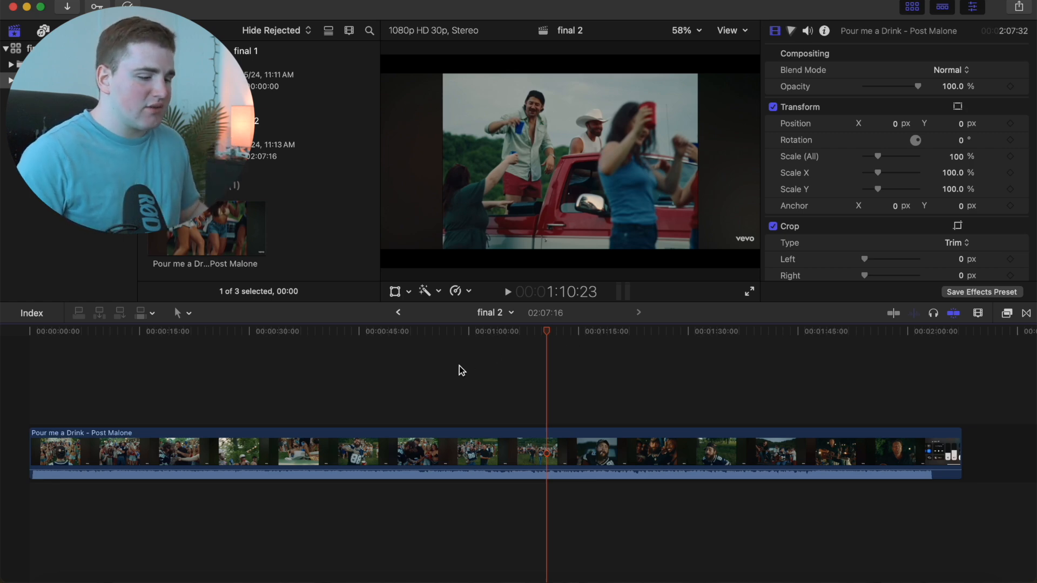
# - Add a Basic Title reading "Post malone" at size 210 above the clip, starting at about 59 seconds
pyautogui.hotkey('ctrl', 't')
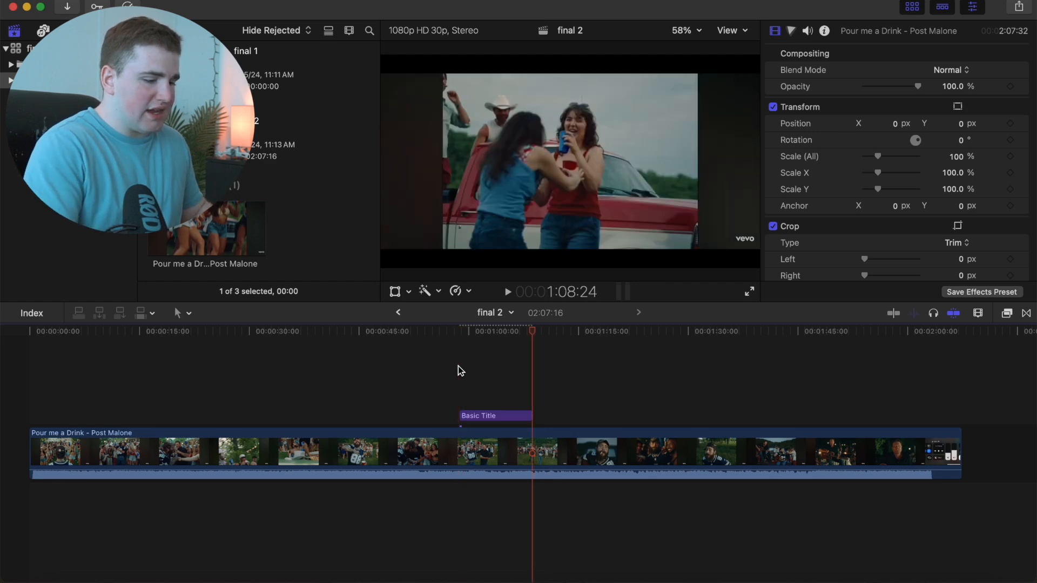
pyautogui.click(493, 416)
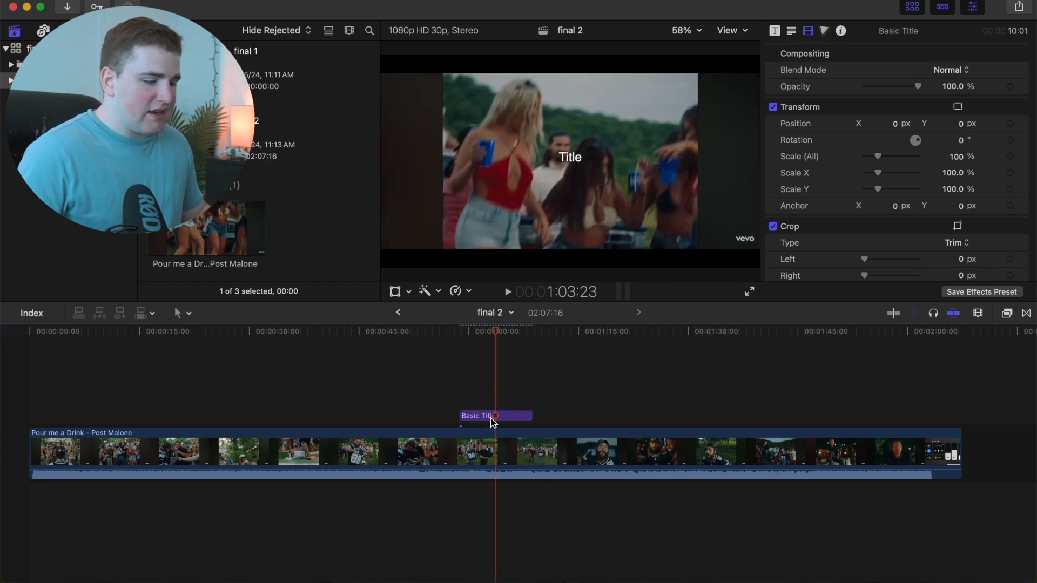
pyautogui.click(792, 32)
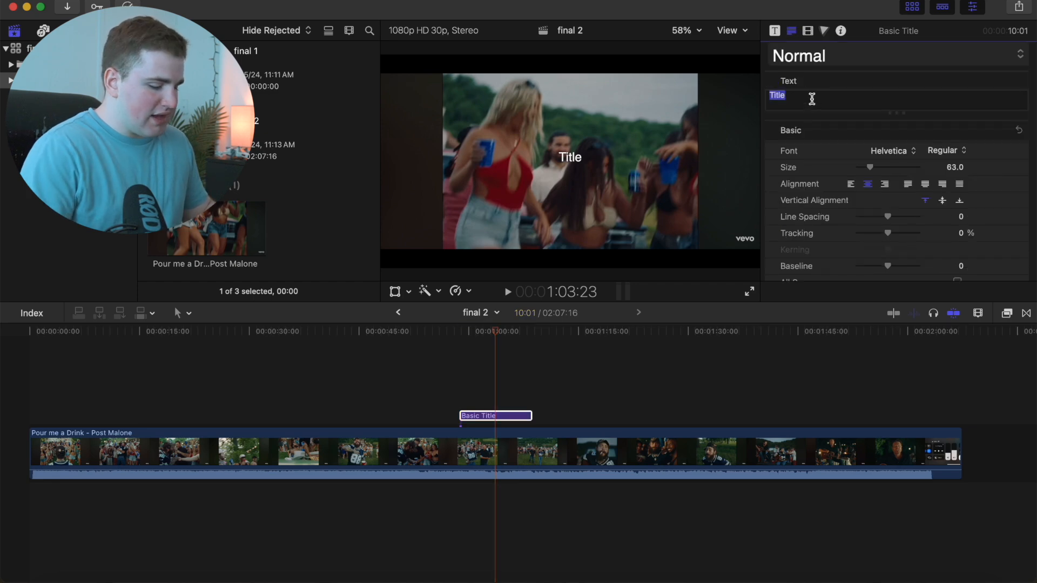
pyautogui.write('Post ')
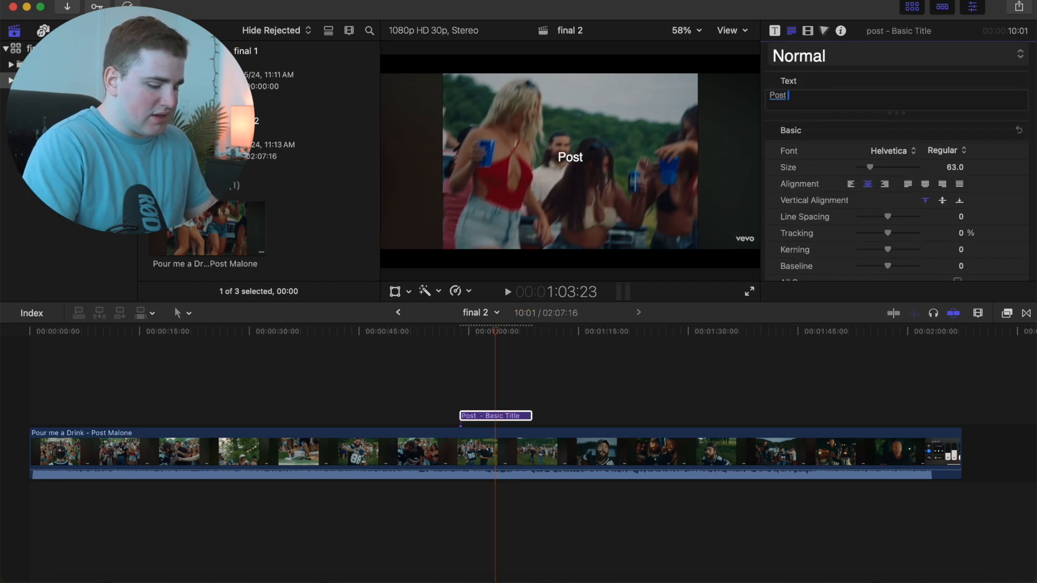
pyautogui.write('malone')
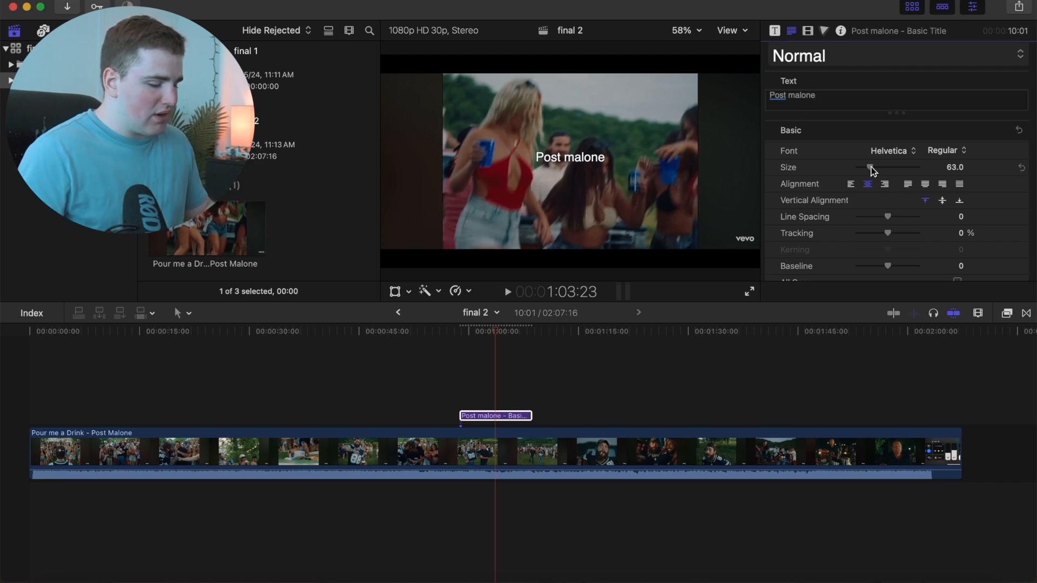
pyautogui.moveTo(869, 168); pyautogui.dragTo(899, 168)
pyautogui.click(502, 389)
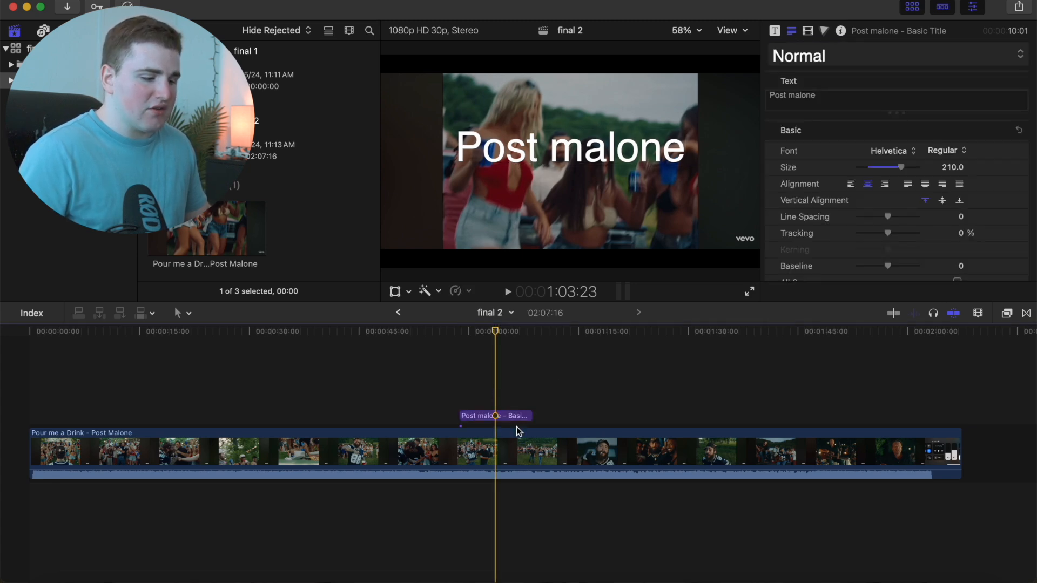
# - Fill the face of the Post malone title with the dark red sampled from the woman's red top in the viewer
pyautogui.click(496, 415)
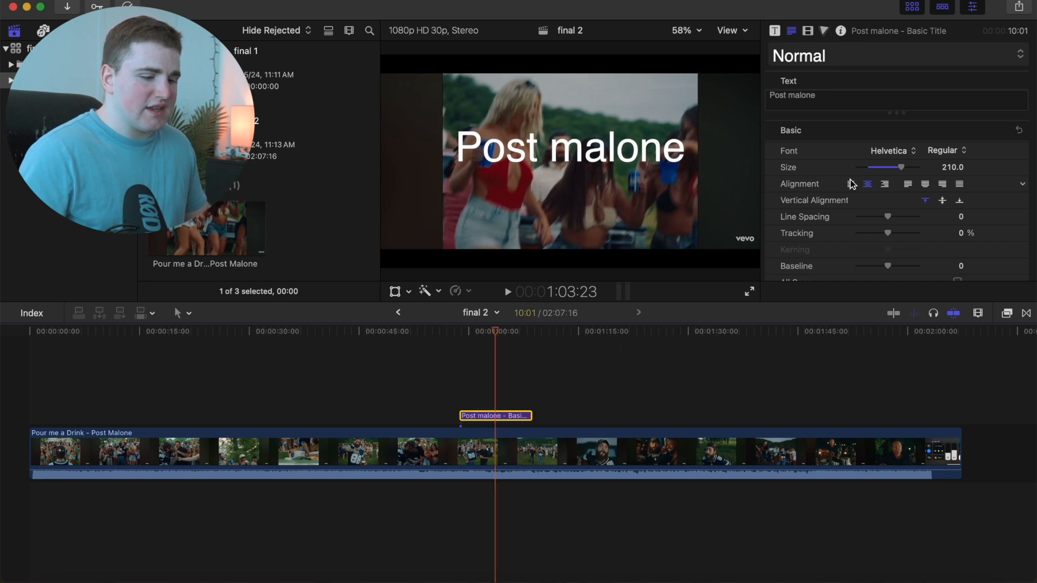
pyautogui.scroll(-10, 851, 179)
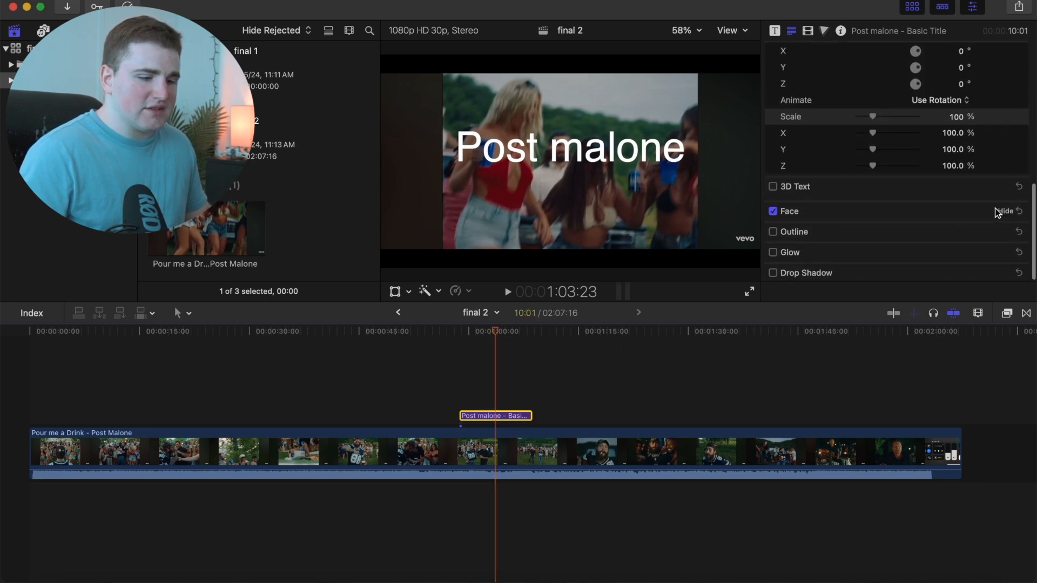
pyautogui.click(997, 211)
pyautogui.scroll(-3, 891, 188)
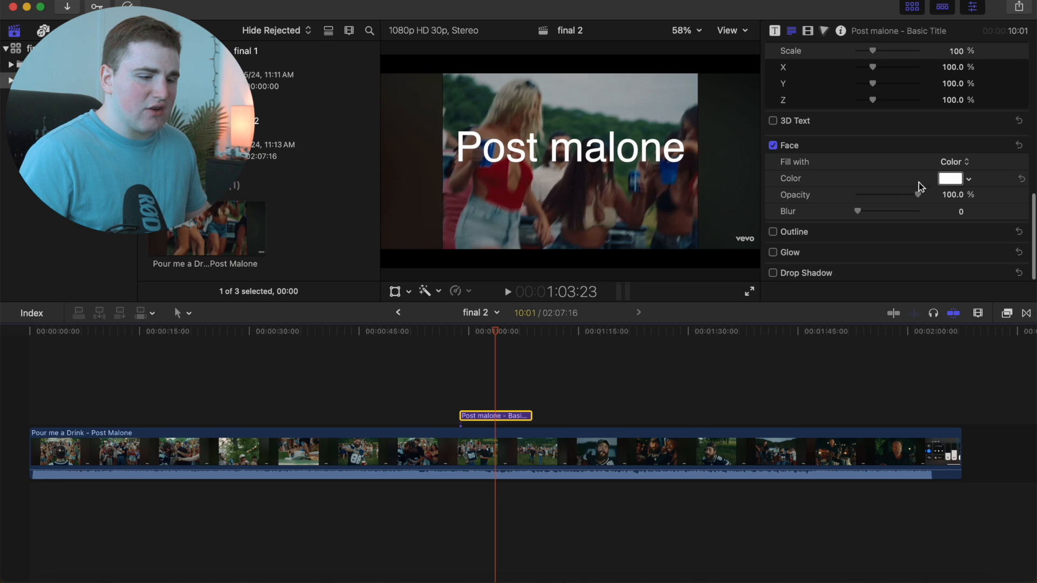
pyautogui.click(948, 181)
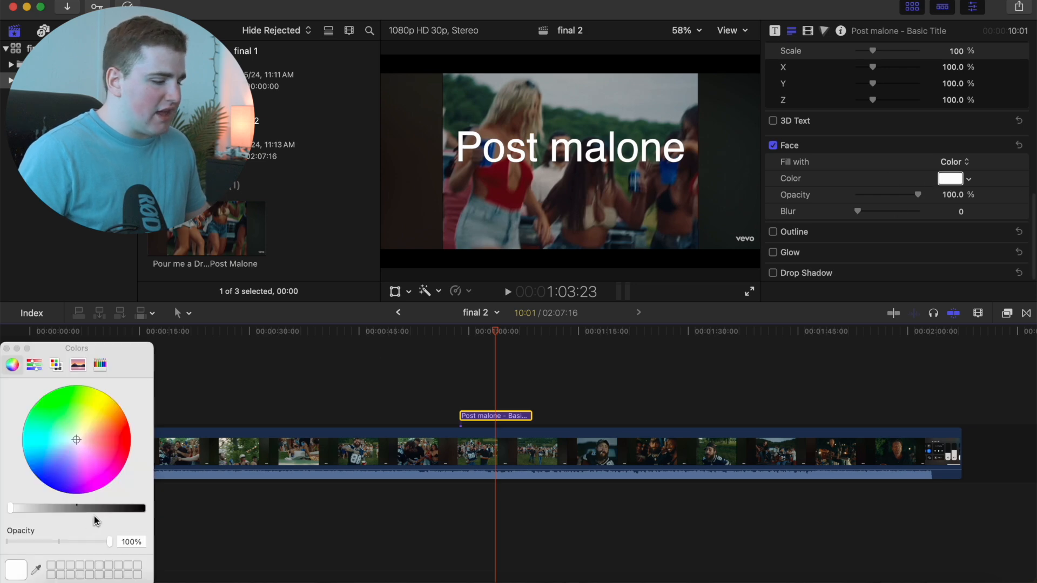
pyautogui.click(37, 570)
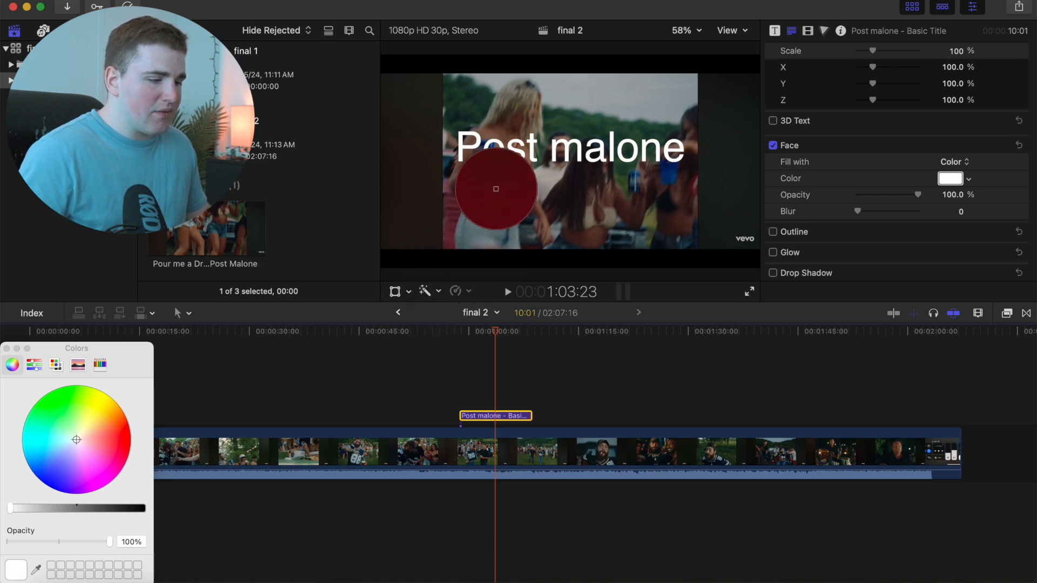
pyautogui.click(495, 189)
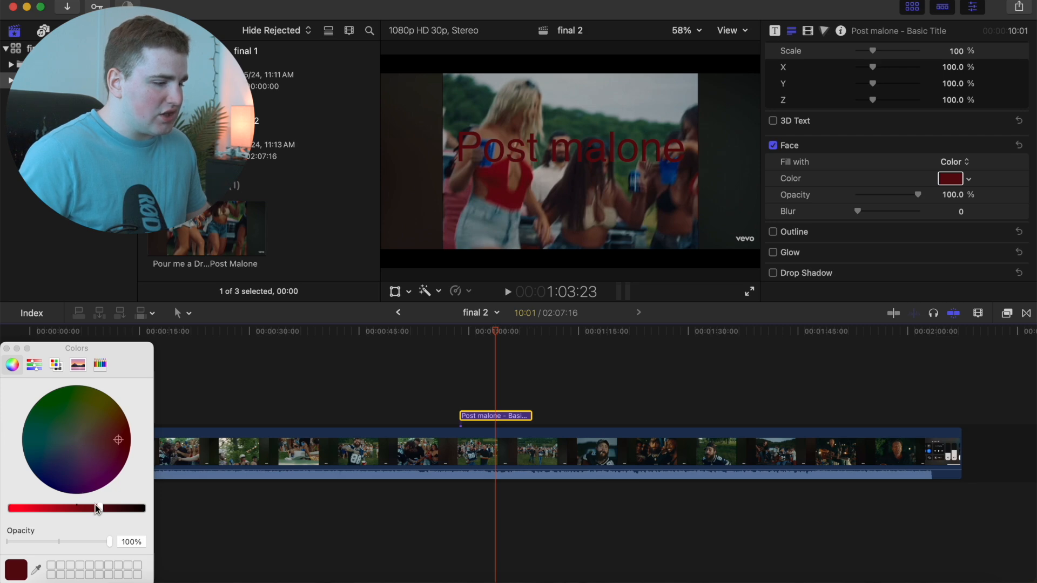
# - Brighten and soften the title's face colour to a muted salmon red, and close the colour picker
pyautogui.moveTo(98, 508); pyautogui.dragTo(52, 507)
pyautogui.moveTo(106, 445)
pyautogui.mouseDown()
pyautogui.moveTo(84, 432)
pyautogui.moveTo(102, 437)
pyautogui.mouseUp()
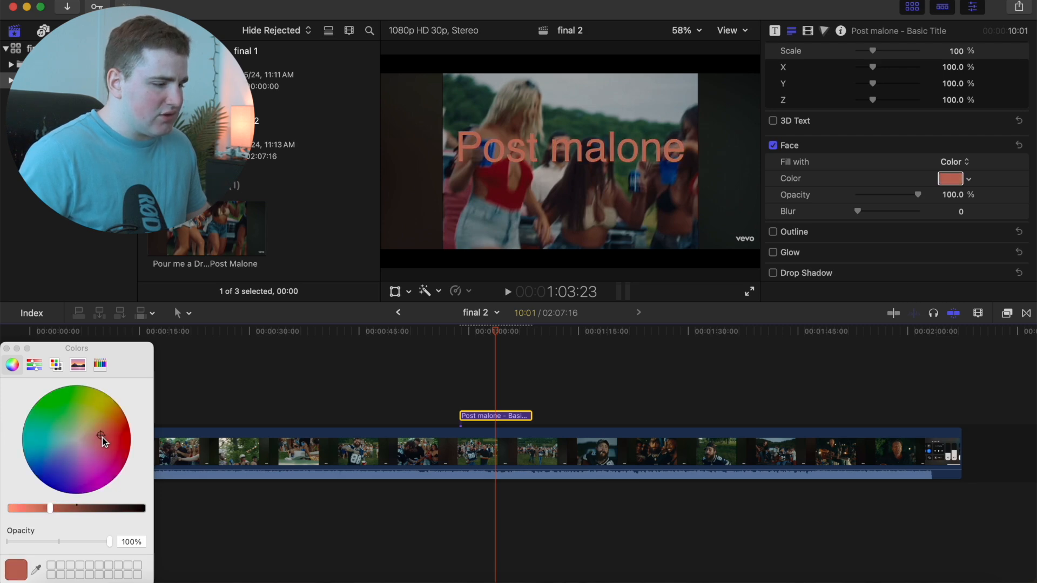
pyautogui.click(7, 349)
pyautogui.click(488, 397)
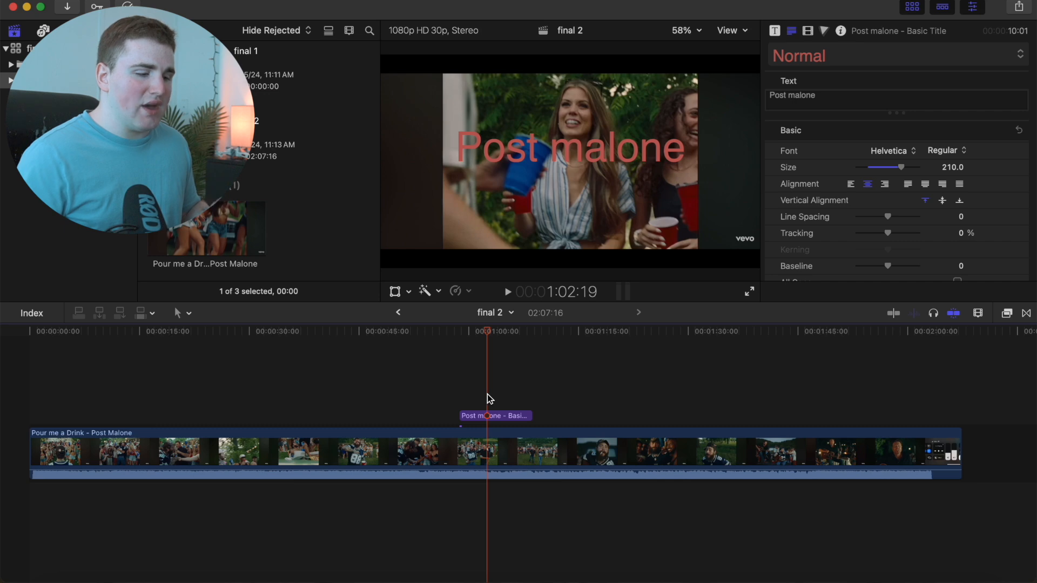
# - Split the Pour me a Drink clip at 1:13:01 and 1:18:14, and select the short section between the cuts
pyautogui.click(562, 442)
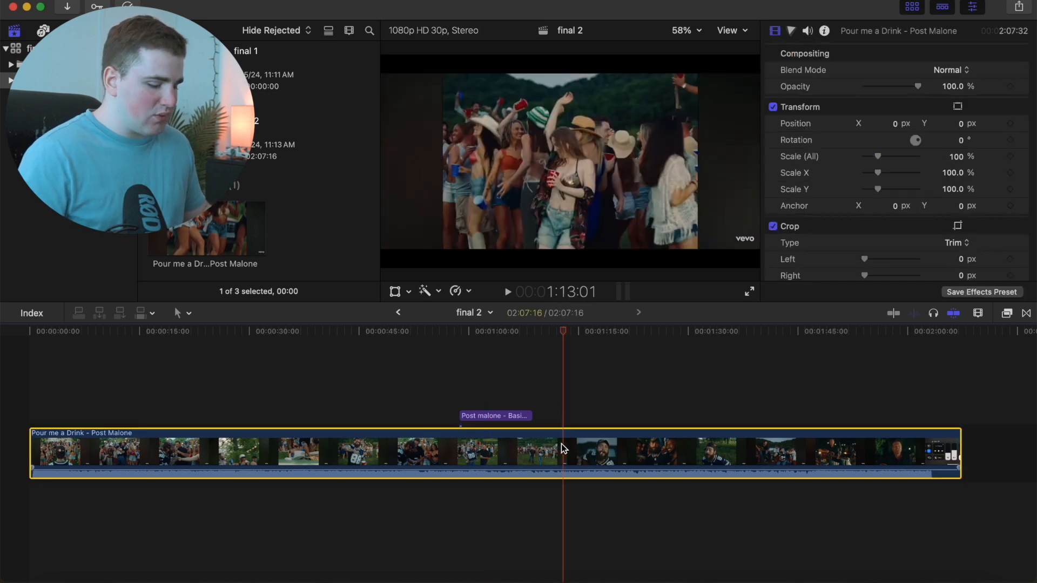
pyautogui.press('super+b')
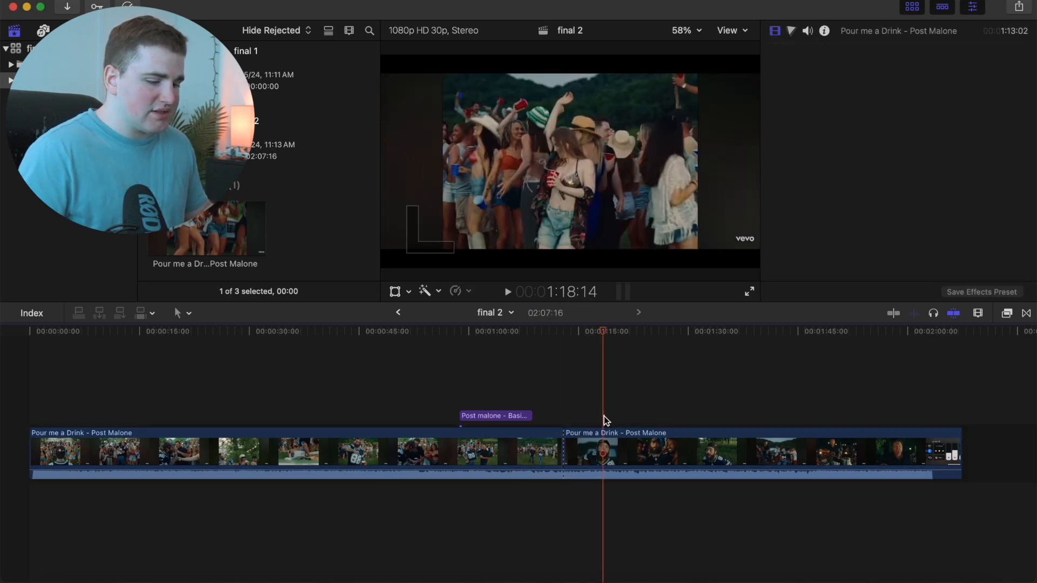
pyautogui.click(605, 443)
pyautogui.press('super+b')
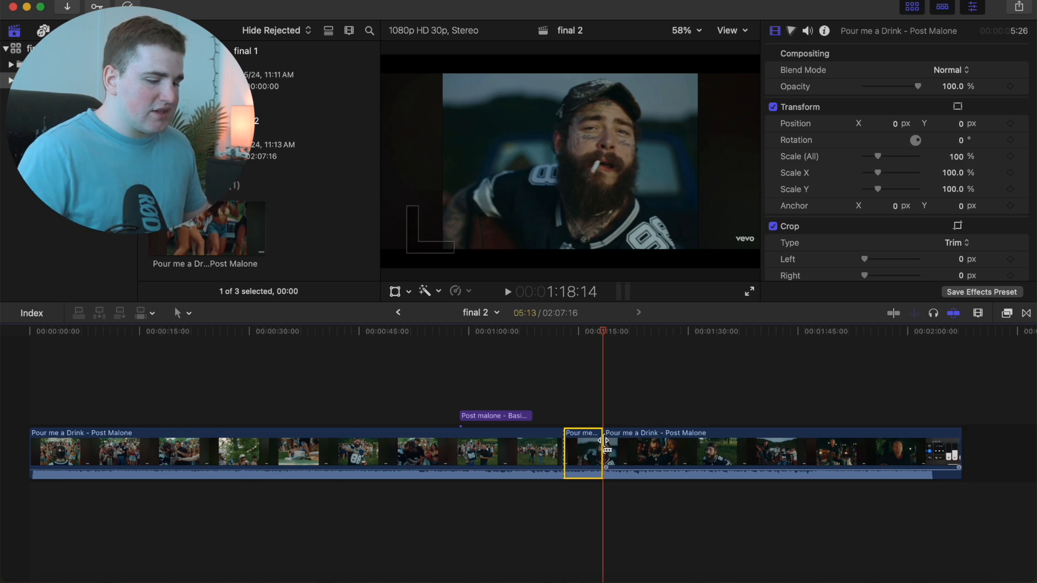
pyautogui.click(581, 432)
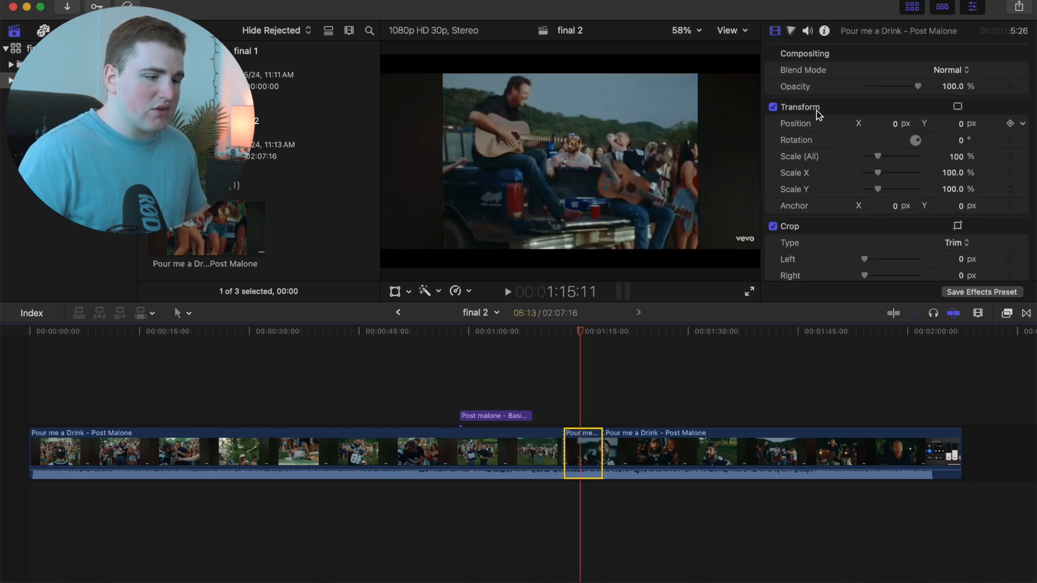
# - Add a Color Wheels correction to the selected short section and lower the brightness of its shadows
pyautogui.click(791, 32)
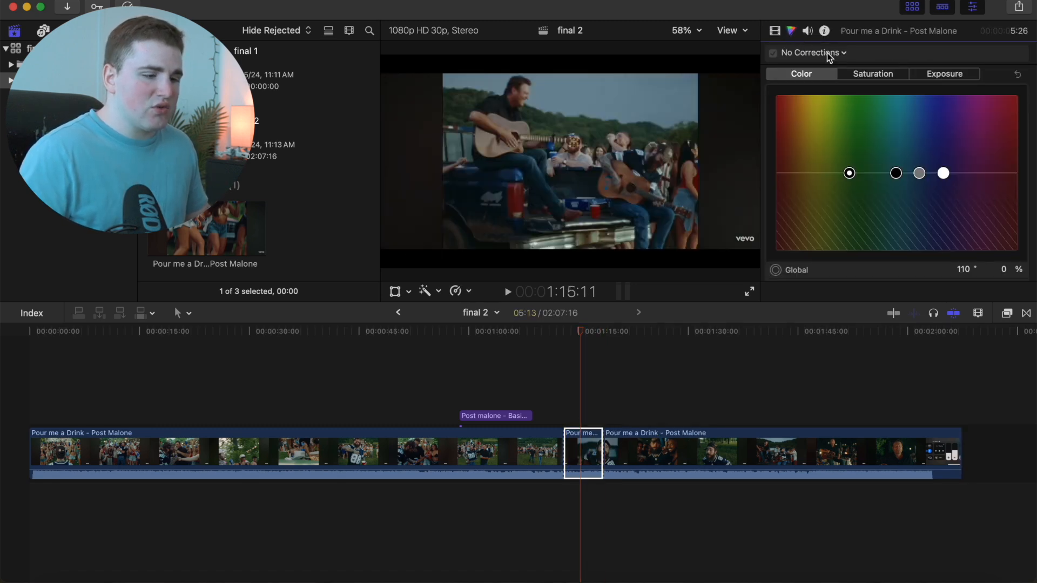
pyautogui.click(829, 53)
pyautogui.click(830, 101)
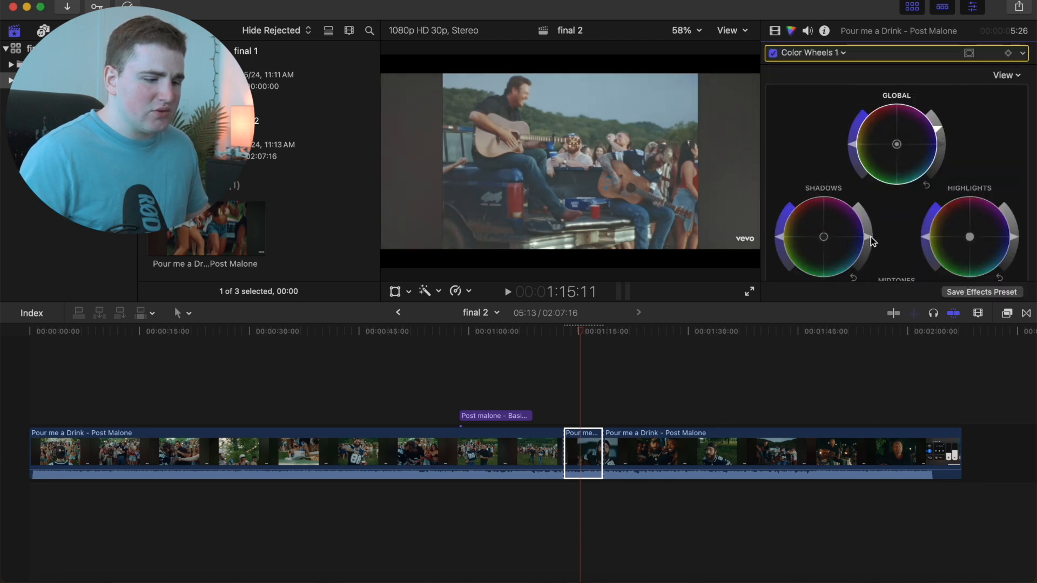
pyautogui.moveTo(867, 243); pyautogui.dragTo(866, 256)
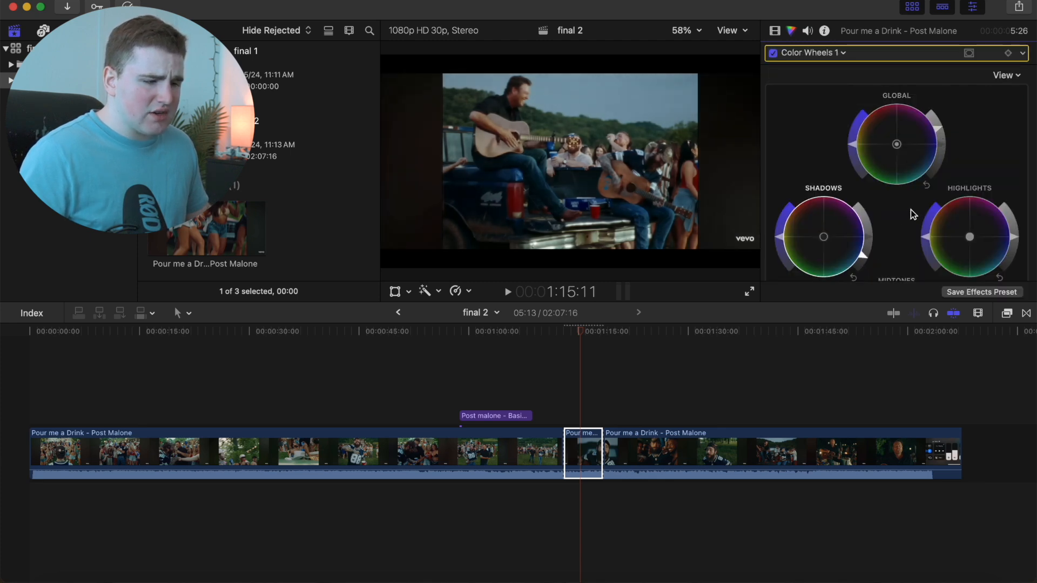
# - Warm up the short section's Color Wheels correction by setting its temperature to 9066
pyautogui.scroll(-3, 910, 209)
pyautogui.scroll(-5, 910, 210)
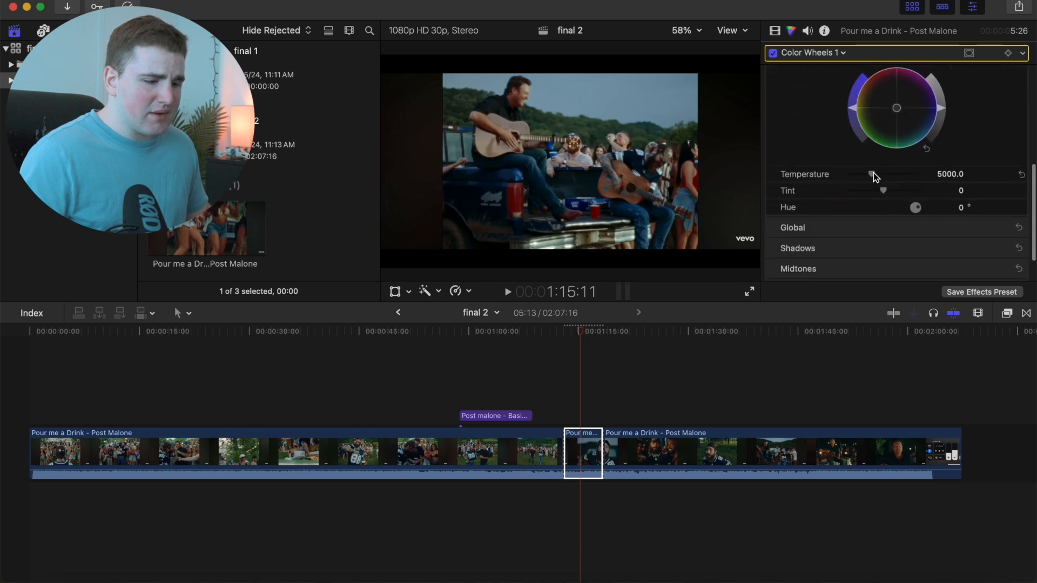
pyautogui.moveTo(874, 173); pyautogui.dragTo(912, 178)
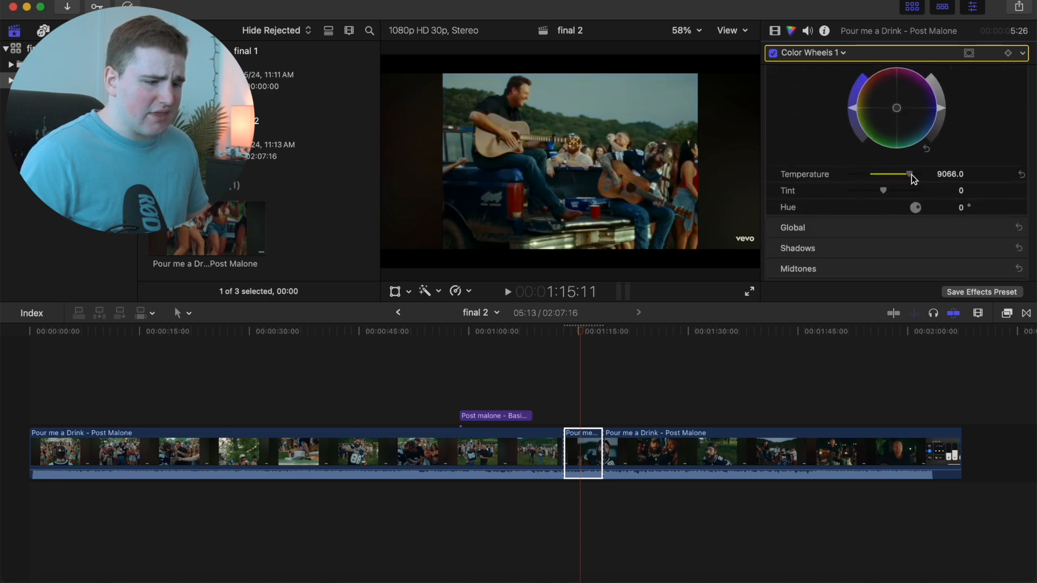
pyautogui.scroll(8, 848, 138)
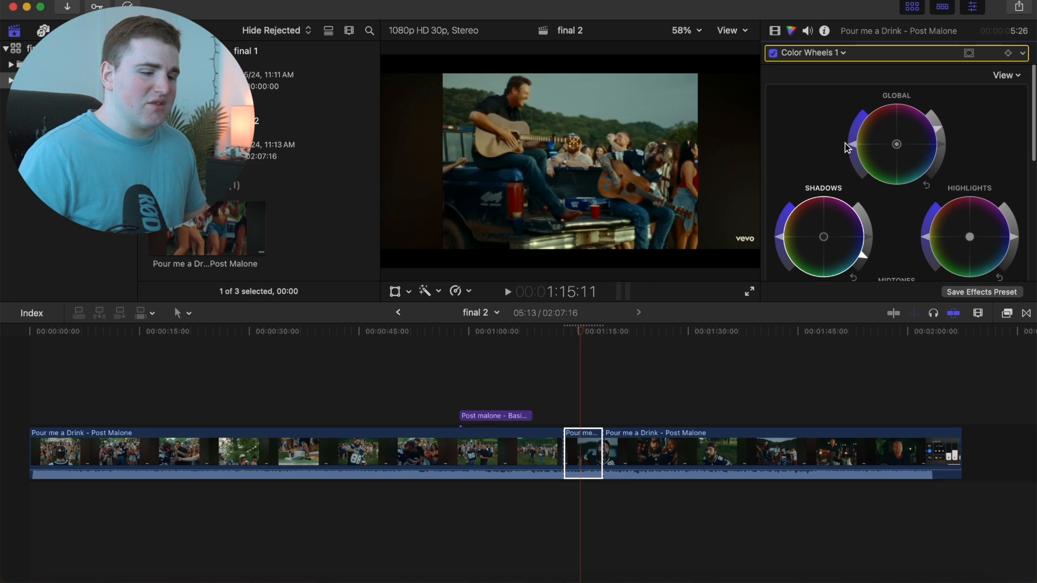
pyautogui.scroll(-5, 847, 147)
# - Examine which attributes of the graded section can be stored in a Color effects preset, trying Transform without Position and Scale, and leave without saving
pyautogui.click(584, 455)
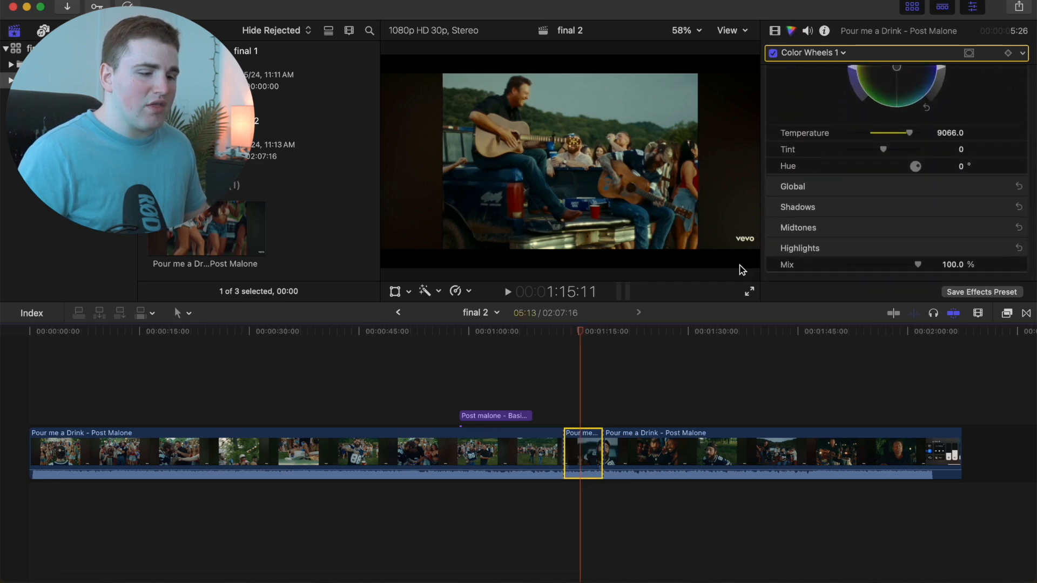
pyautogui.scroll(5, 814, 128)
pyautogui.scroll(-5, 852, 150)
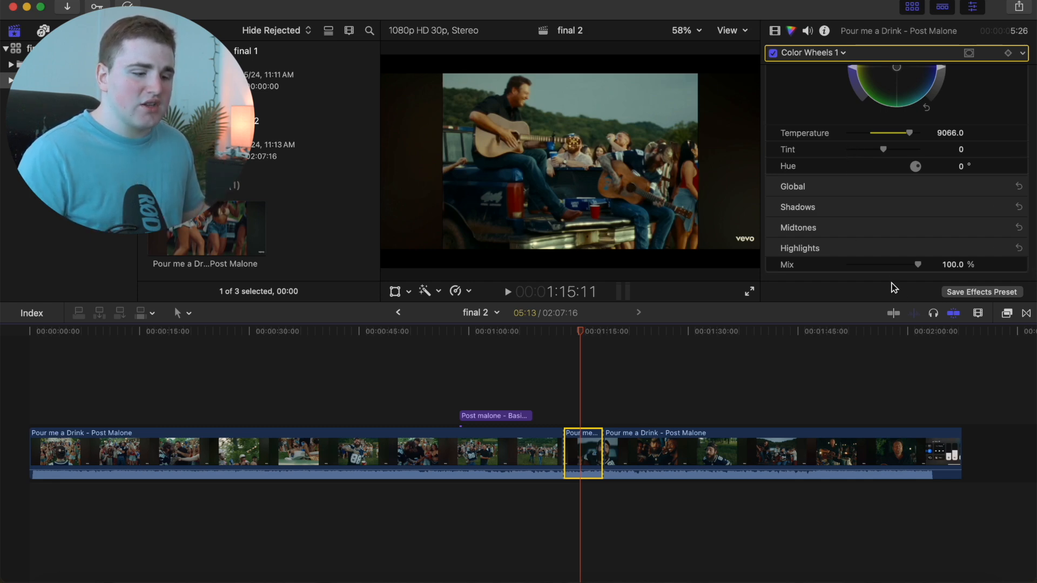
pyautogui.click(955, 292)
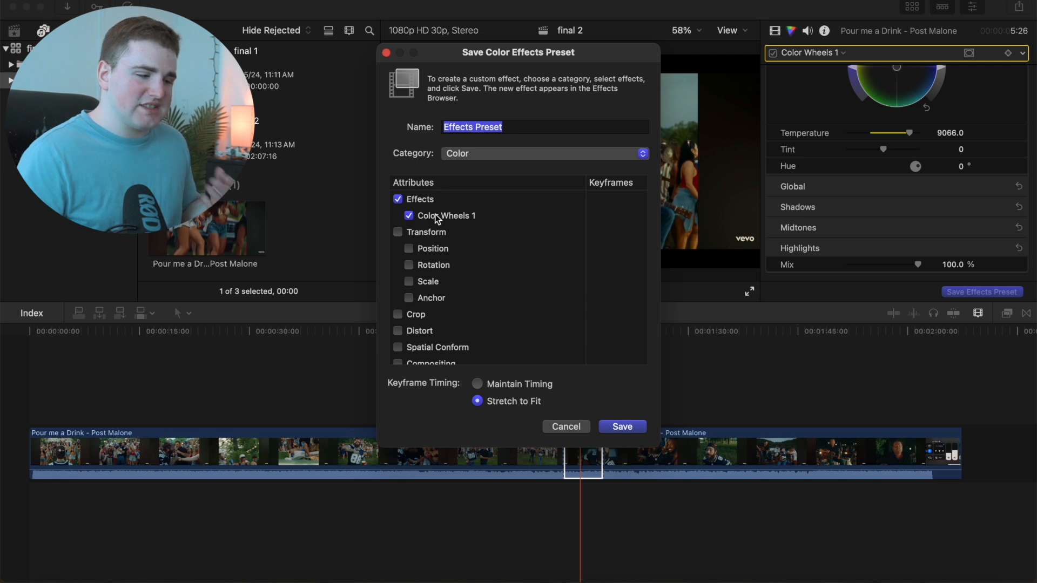
pyautogui.click(397, 233)
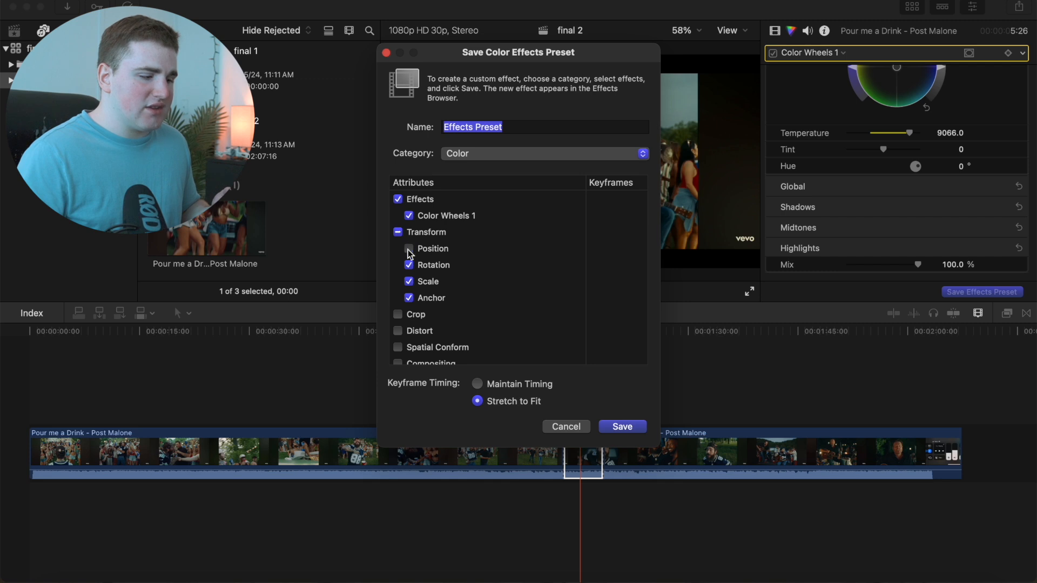
pyautogui.click(409, 281)
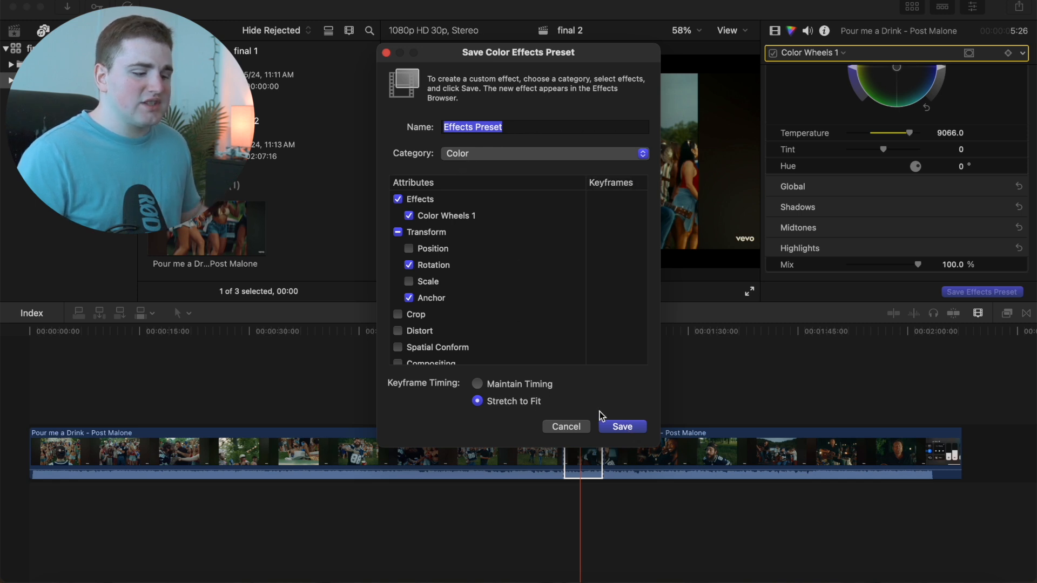
pyautogui.click(565, 427)
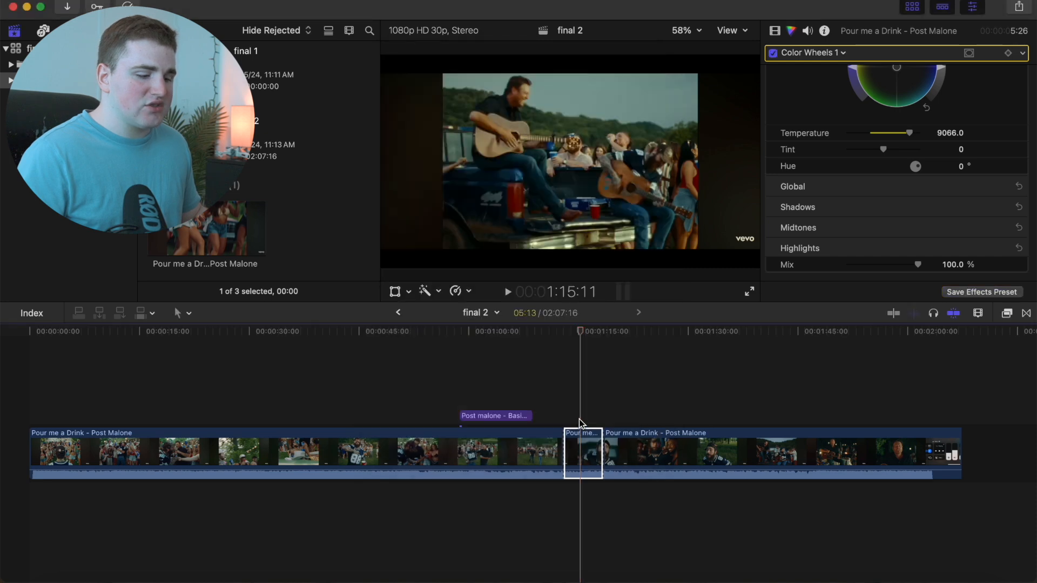
# - Browse the Color category of the installed effects, where saved colour presets are kept
pyautogui.click(1007, 315)
pyautogui.click(735, 509)
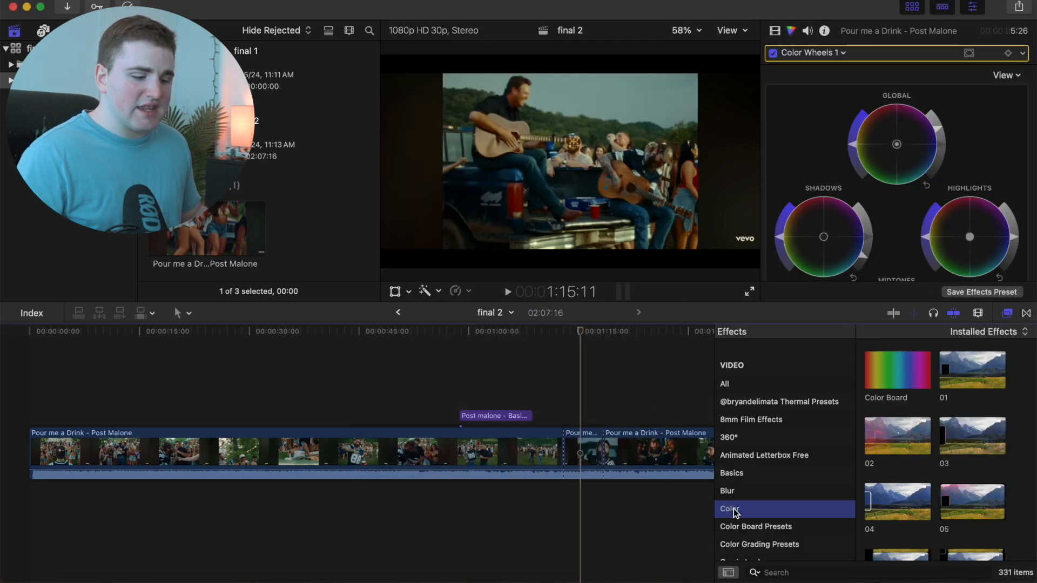
pyautogui.scroll(-5, 947, 481)
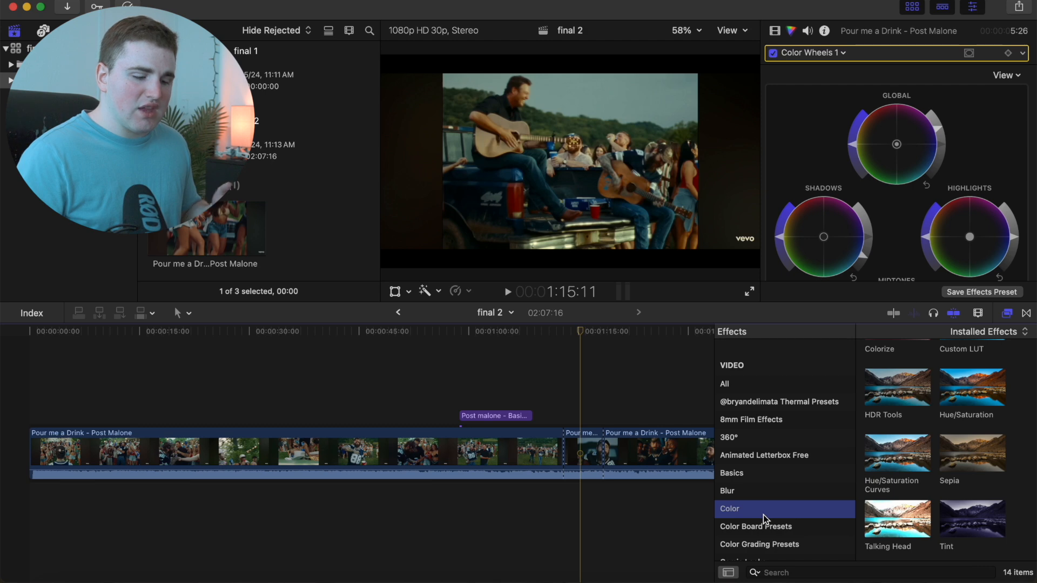
pyautogui.scroll(3, 912, 448)
pyautogui.scroll(3, 911, 449)
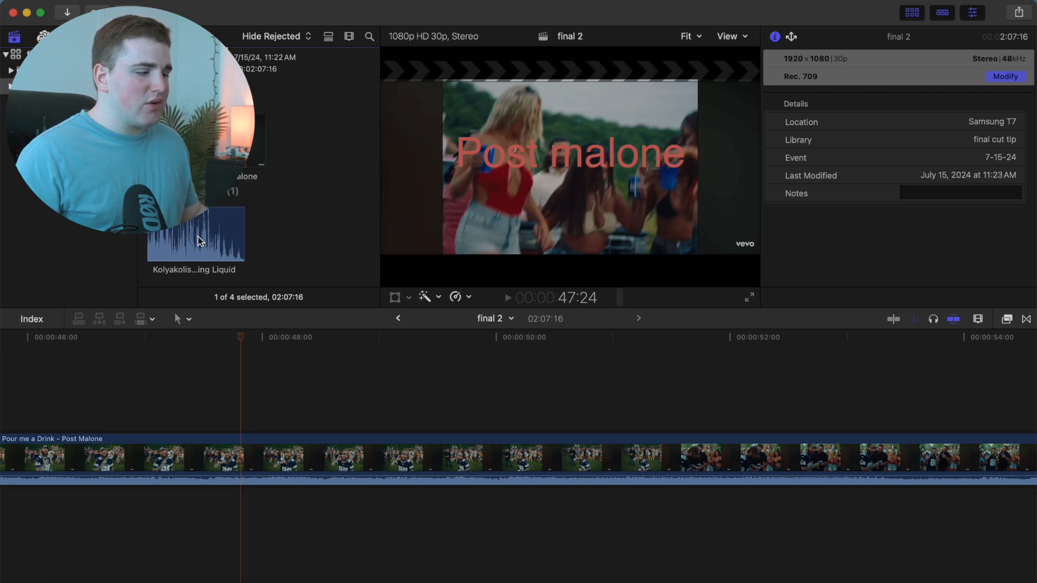
# - Attach the Pouring Liquid sound effect beneath the main clip, starting at 47:29, and select it with the playhead at its start
pyautogui.moveTo(197, 235); pyautogui.dragTo(264, 503)
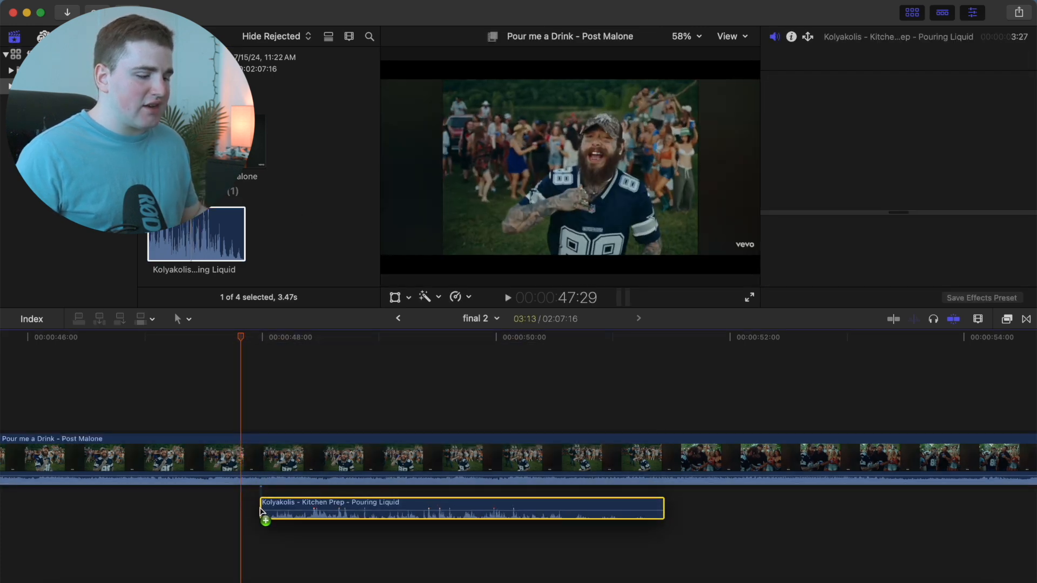
pyautogui.click(265, 419)
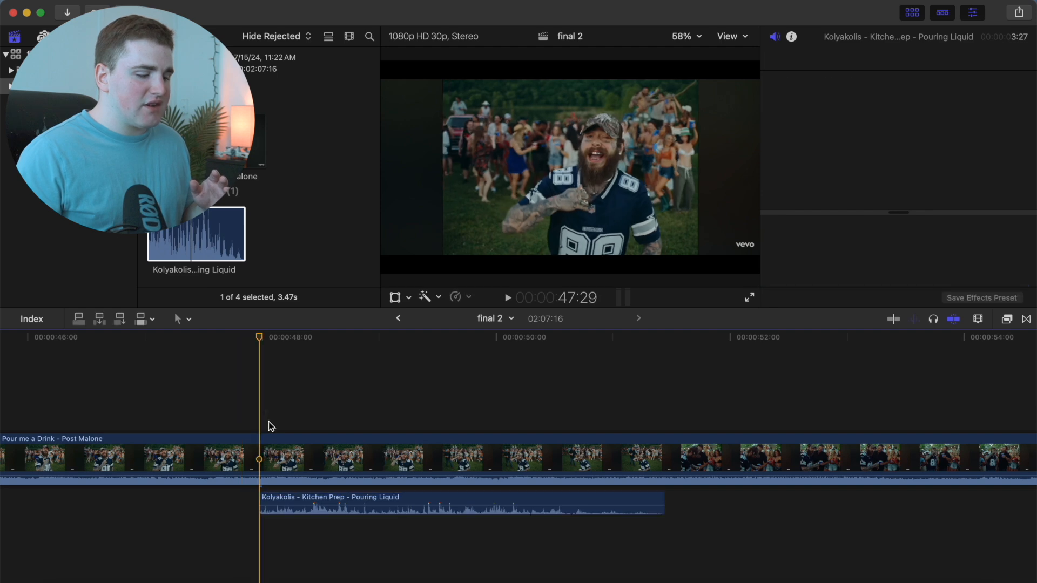
pyautogui.click(345, 503)
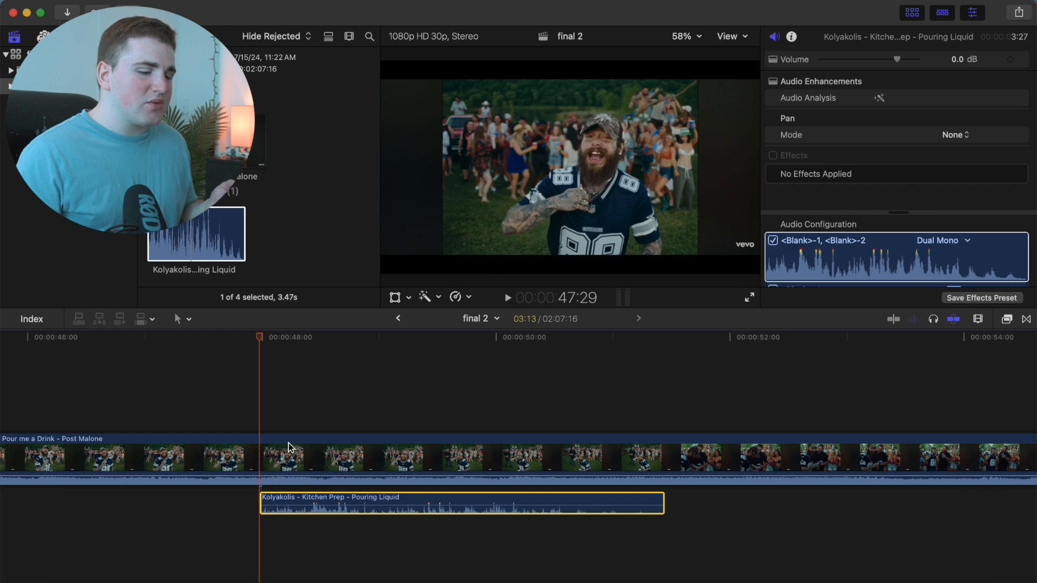
pyautogui.click(262, 436)
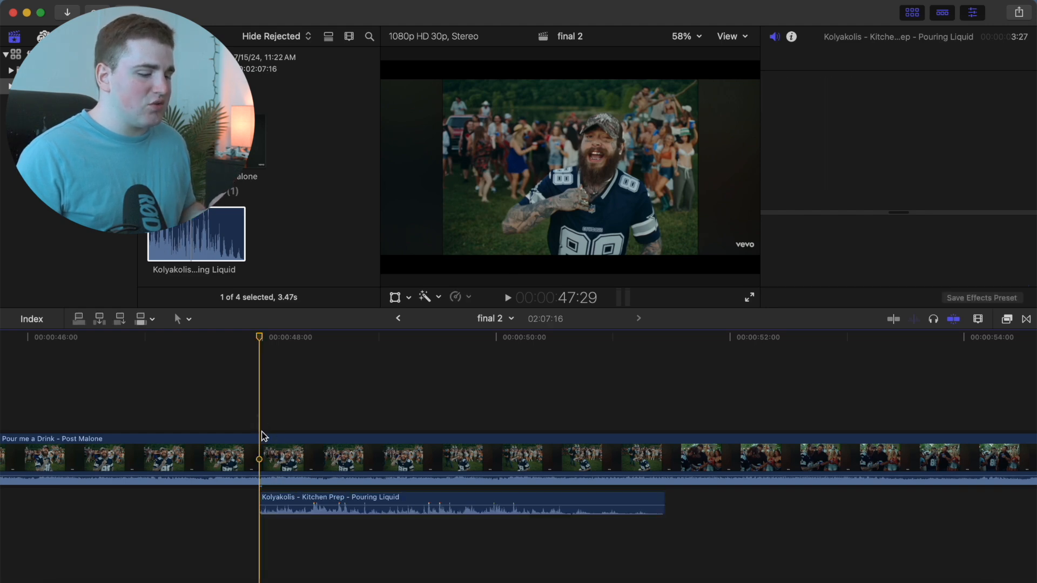
pyautogui.click(301, 504)
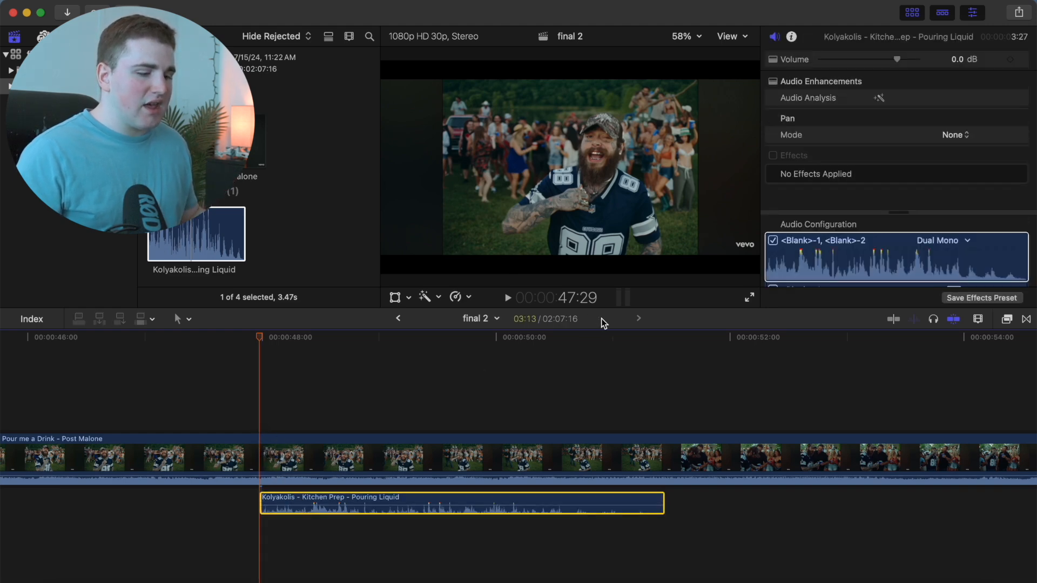
# - Show the audio meters, play the soloed Pouring Liquid sound in a loop, and lower its volume to -11.4 dB
pyautogui.click(621, 301)
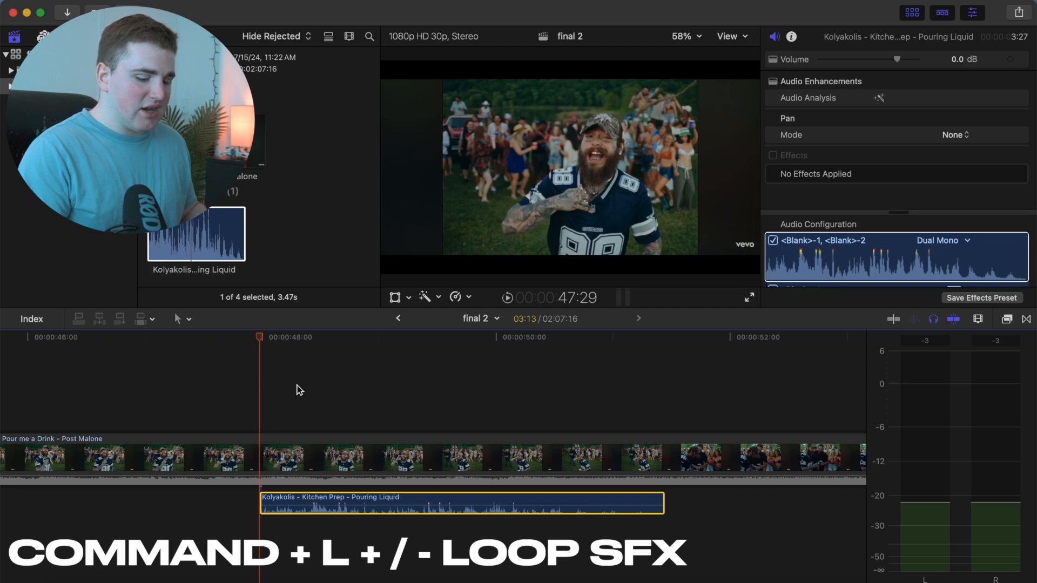
pyautogui.press('space')
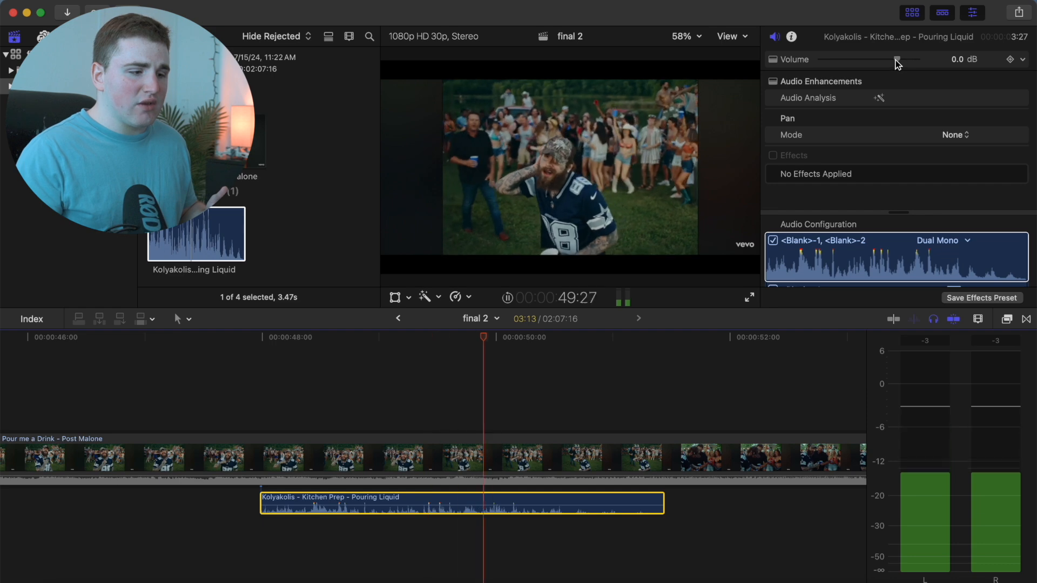
pyautogui.moveTo(897, 59); pyautogui.dragTo(875, 60)
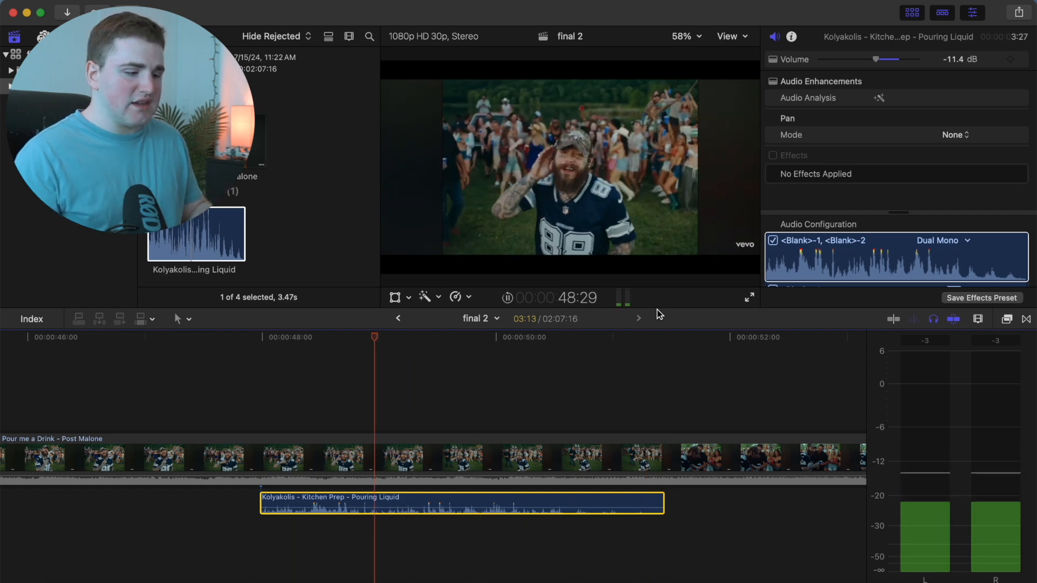
pyautogui.press('space')
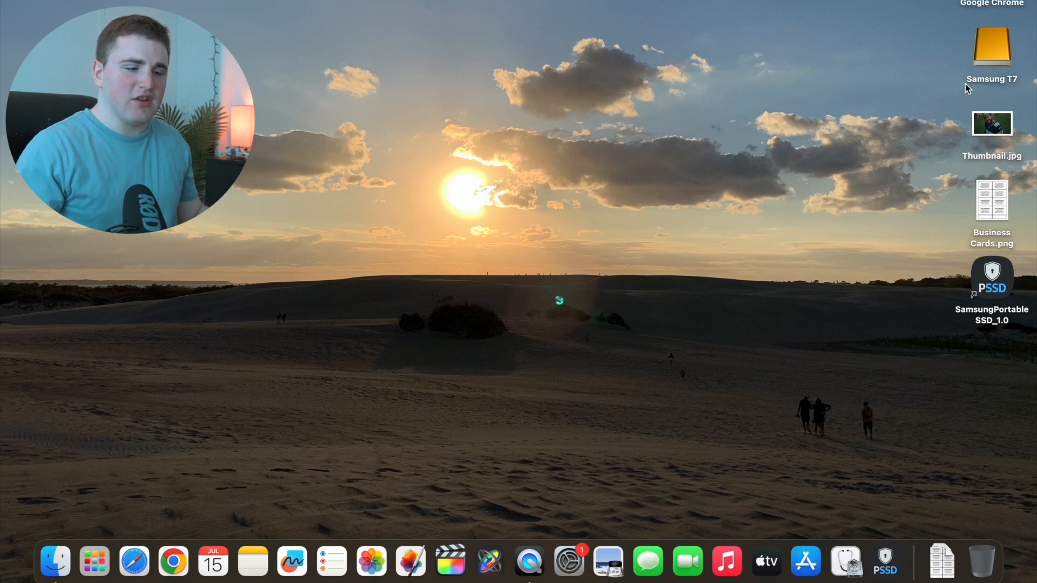
# - Open the final cut tip library from the final cut tips folder in YouTube Tutorials 2024 on the Samsung T7 drive
pyautogui.doubleClick(991, 47)
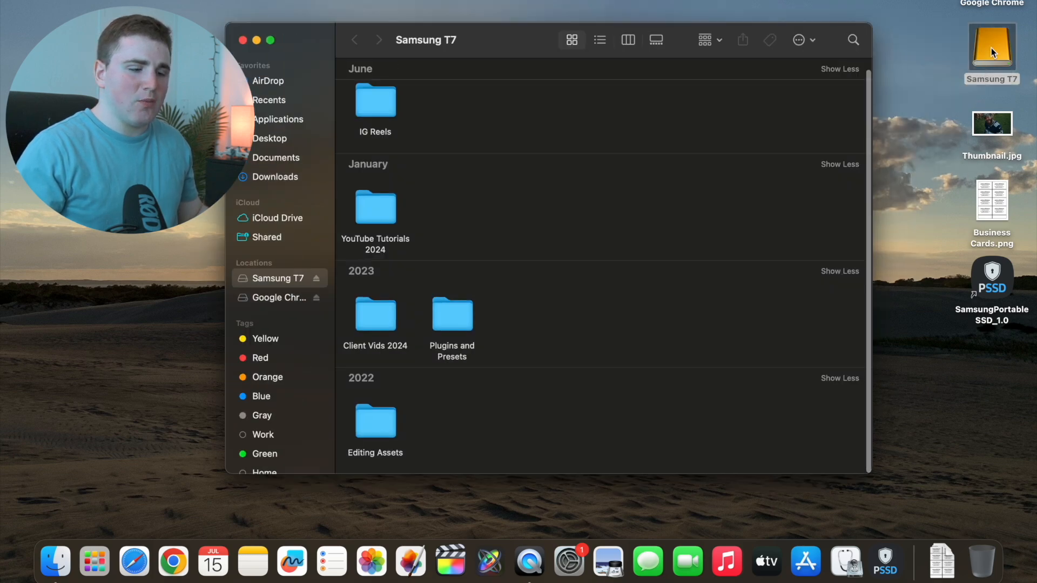
pyautogui.doubleClick(376, 213)
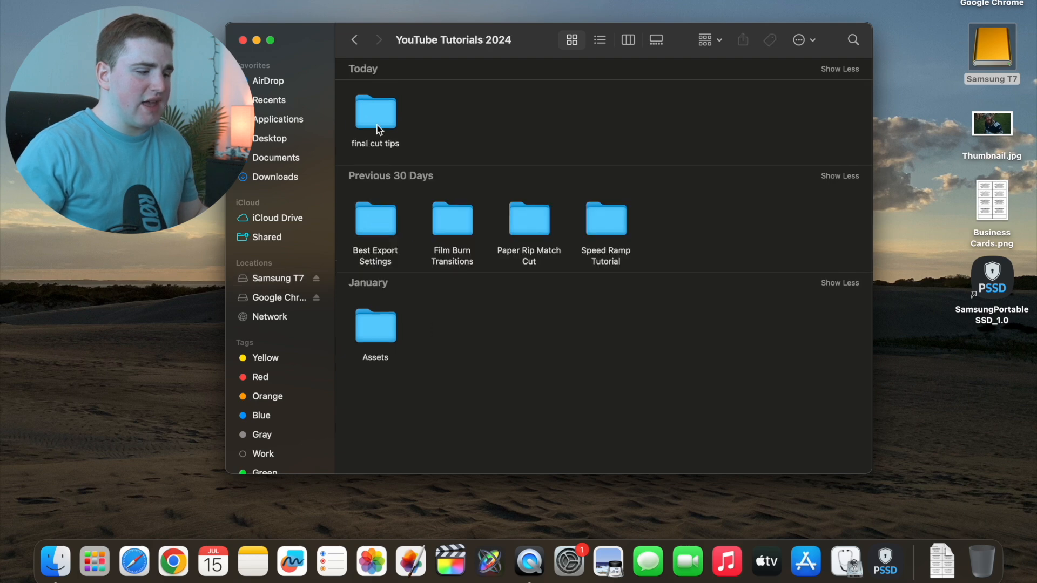
pyautogui.doubleClick(377, 124)
pyautogui.doubleClick(536, 120)
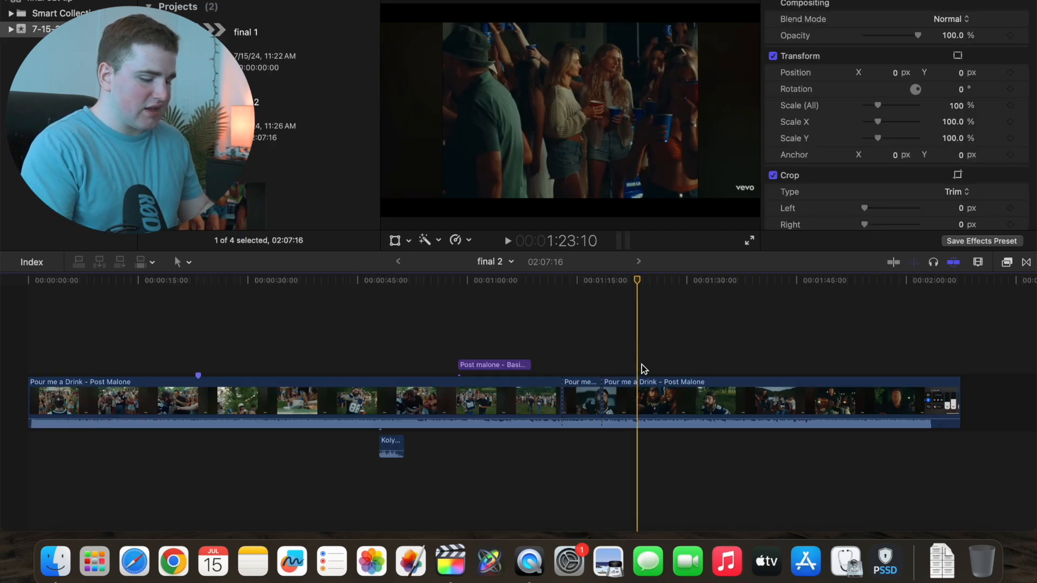
# - Import Thumbnail.jpg from the Desktop, leaving the file in place and creating proxy media
pyautogui.press('super+i')
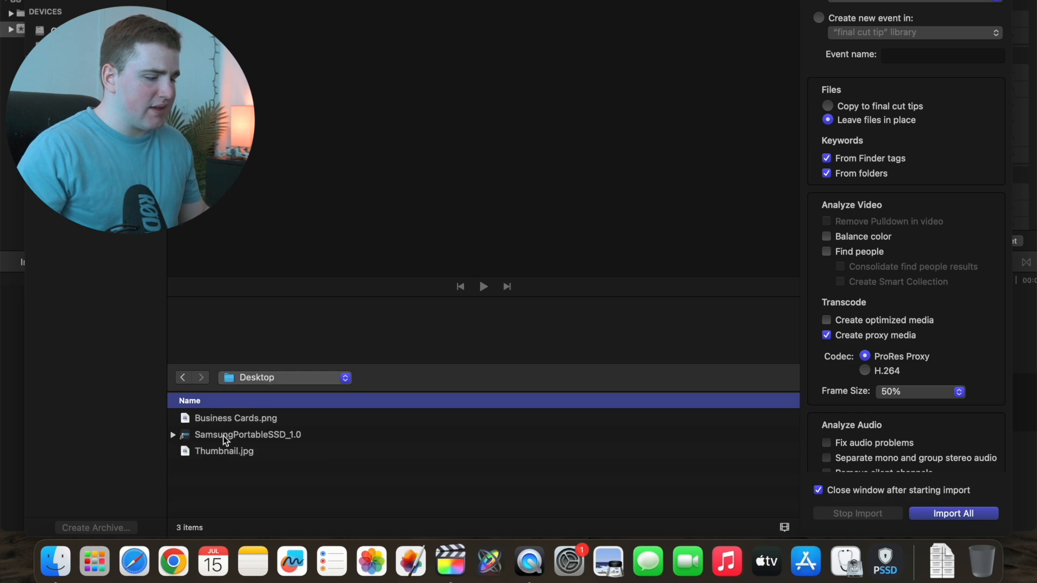
pyautogui.click(219, 451)
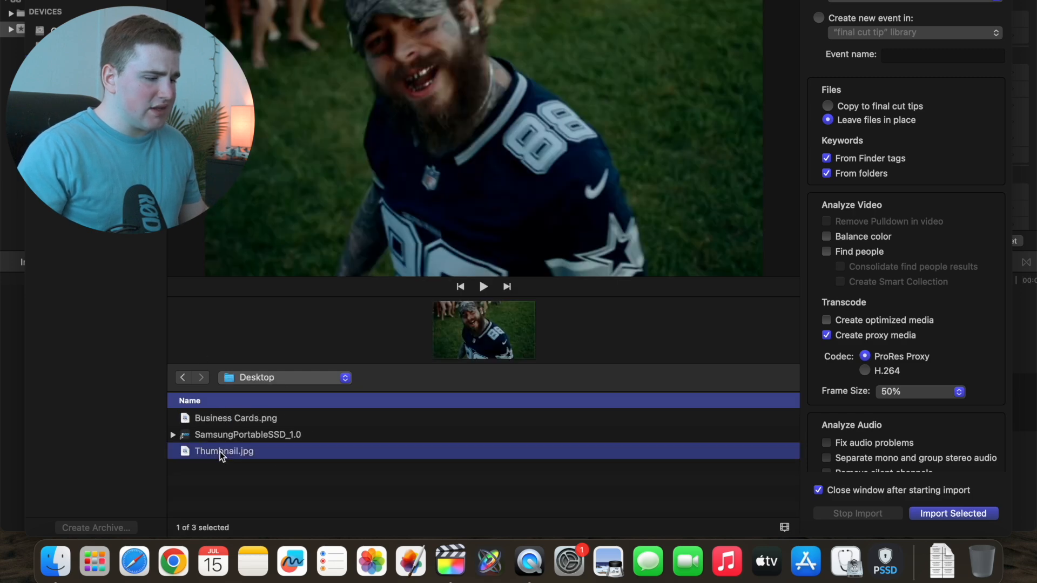
pyautogui.click(927, 514)
# - Connect the Thumbnail image above the main clip from about 1:21 to 1:44, and park the playhead at 1:31:29
pyautogui.moveTo(205, 195); pyautogui.dragTo(791, 345)
pyautogui.click(679, 312)
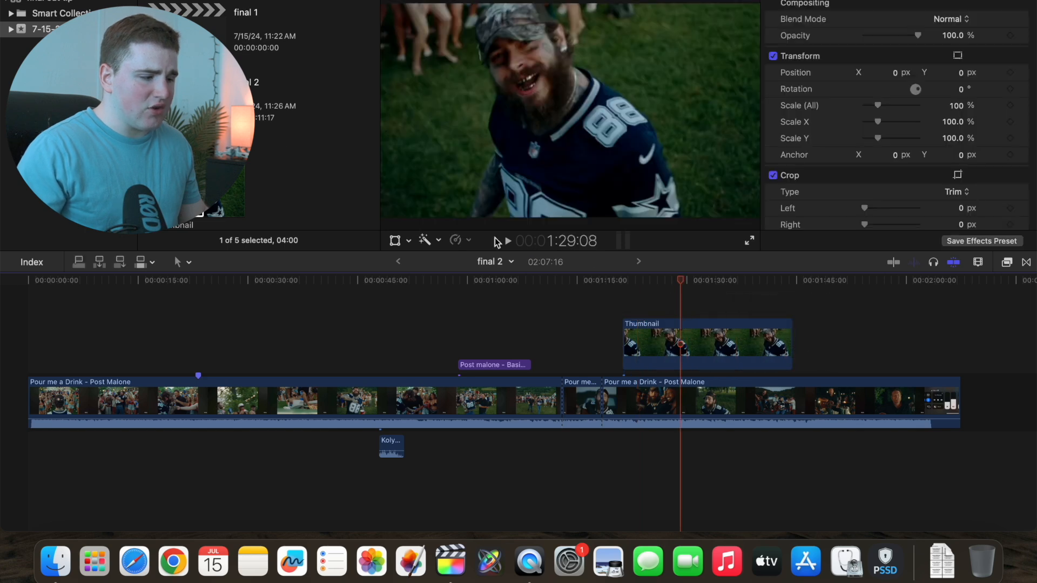
pyautogui.click(701, 309)
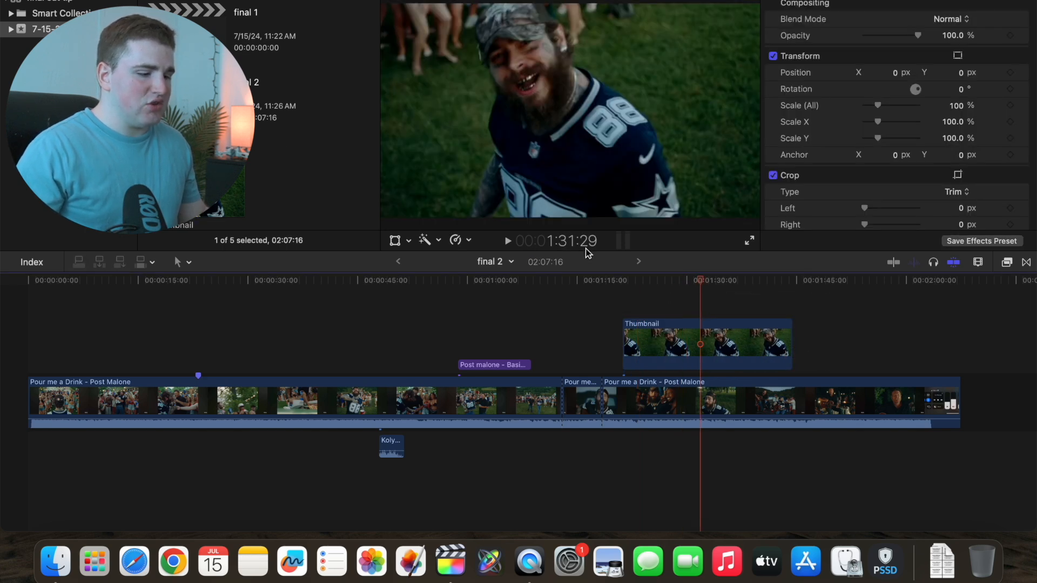
# - Close the Samsung T7 drive window and move Thumbnail.jpg from the Desktop to the Trash
pyautogui.click(688, 309)
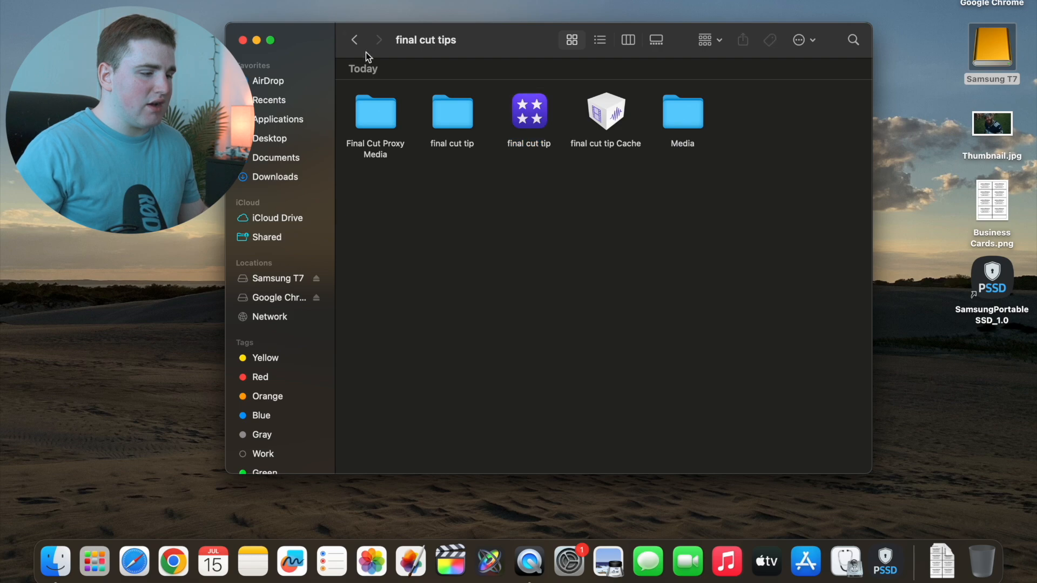
pyautogui.click(354, 40)
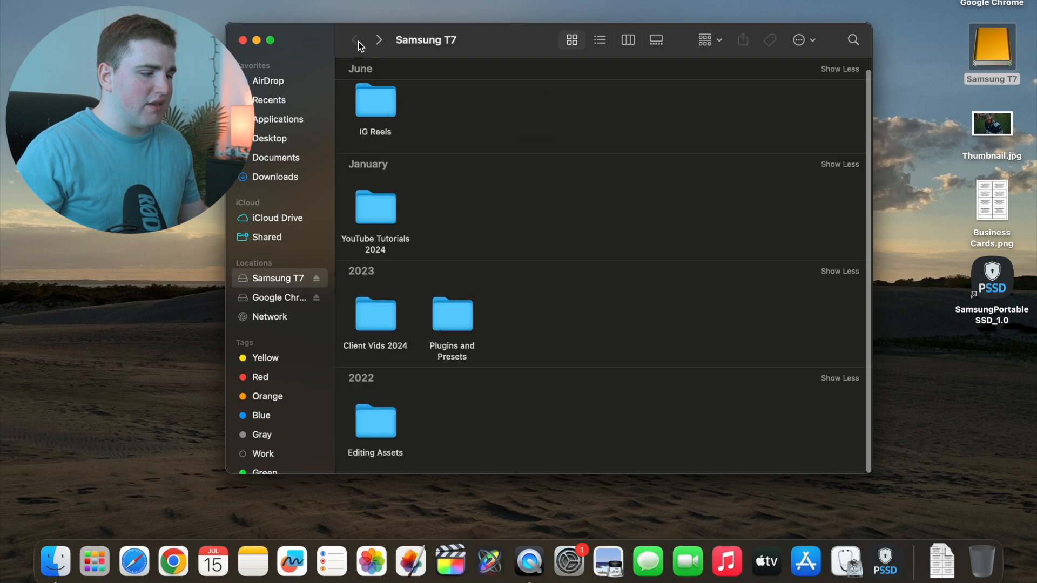
pyautogui.click(242, 40)
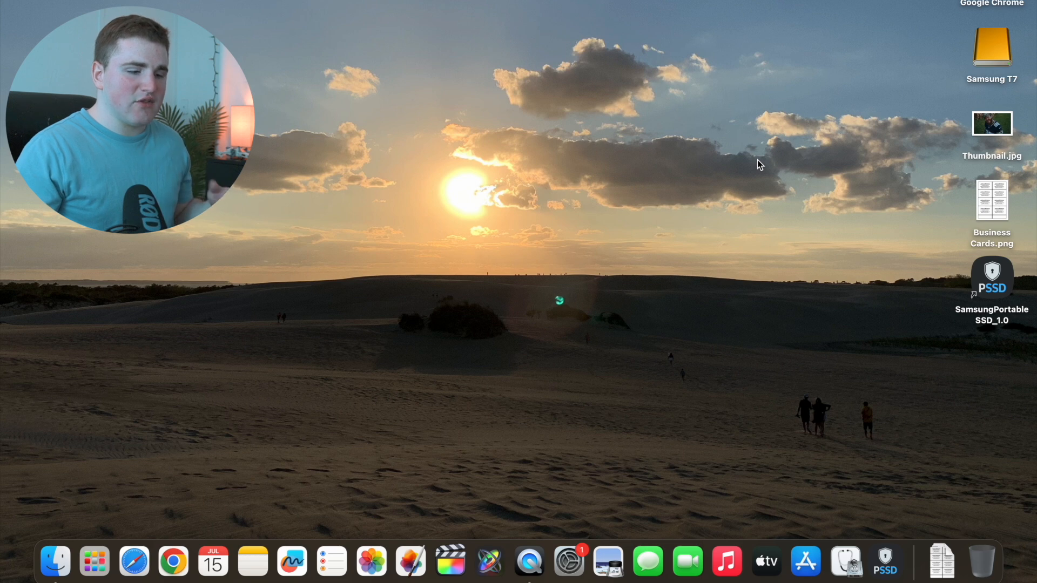
pyautogui.click(999, 125)
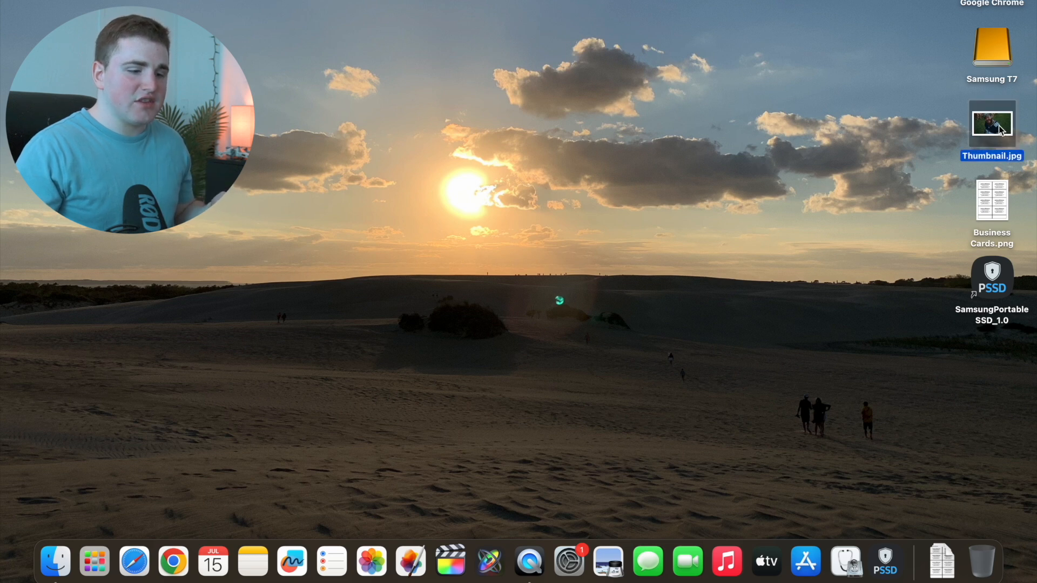
pyautogui.press('super+BackSpace')
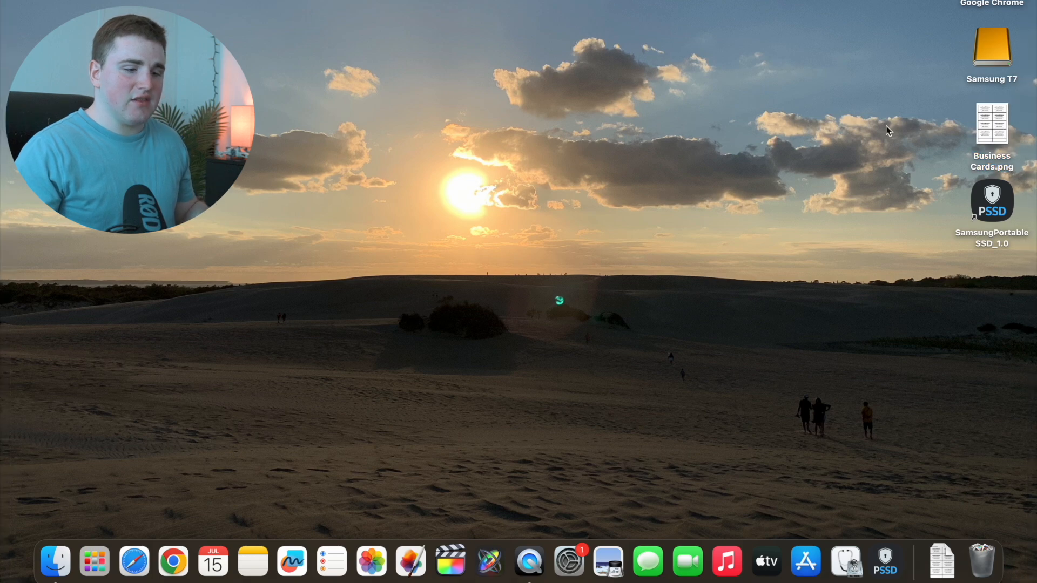
# - Reopen the final cut tip library from YouTube Tutorials 2024 on the Samsung T7 and move the playhead over the Thumbnail clip to 1:33:20
pyautogui.doubleClick(991, 43)
pyautogui.doubleClick(378, 213)
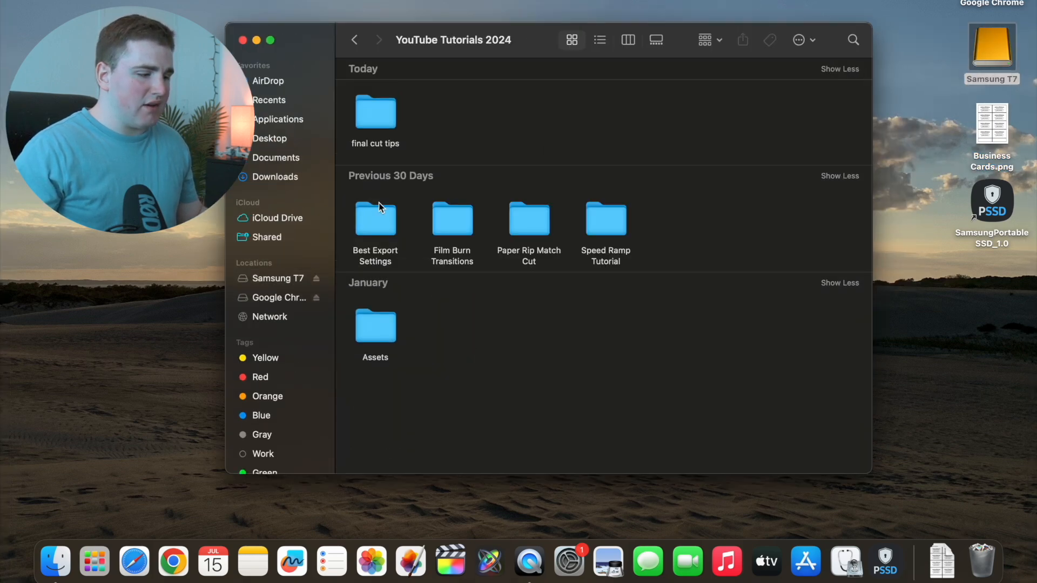
pyautogui.doubleClick(372, 118)
pyautogui.doubleClick(516, 123)
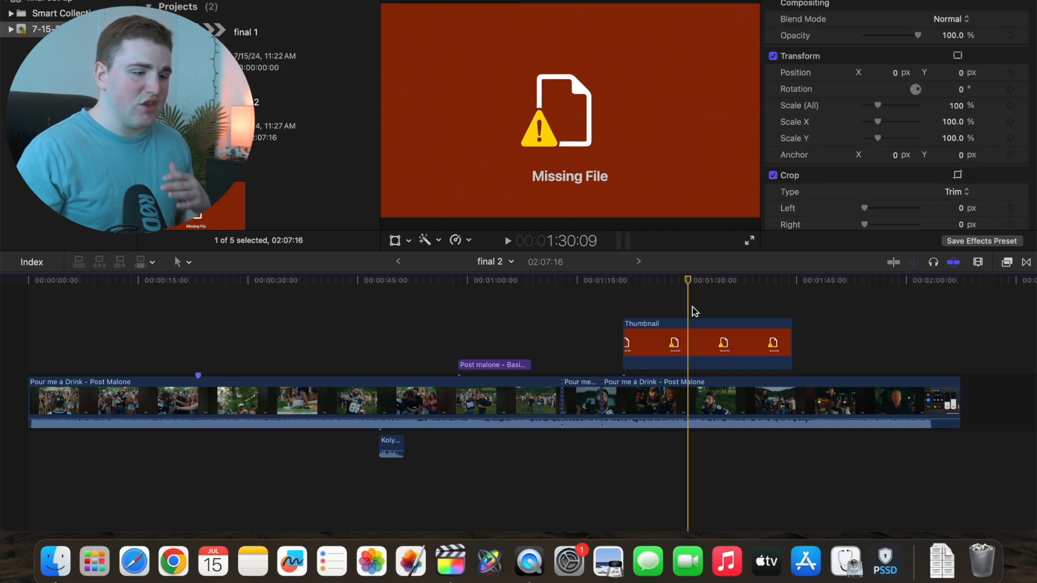
pyautogui.moveTo(686, 279); pyautogui.dragTo(713, 284)
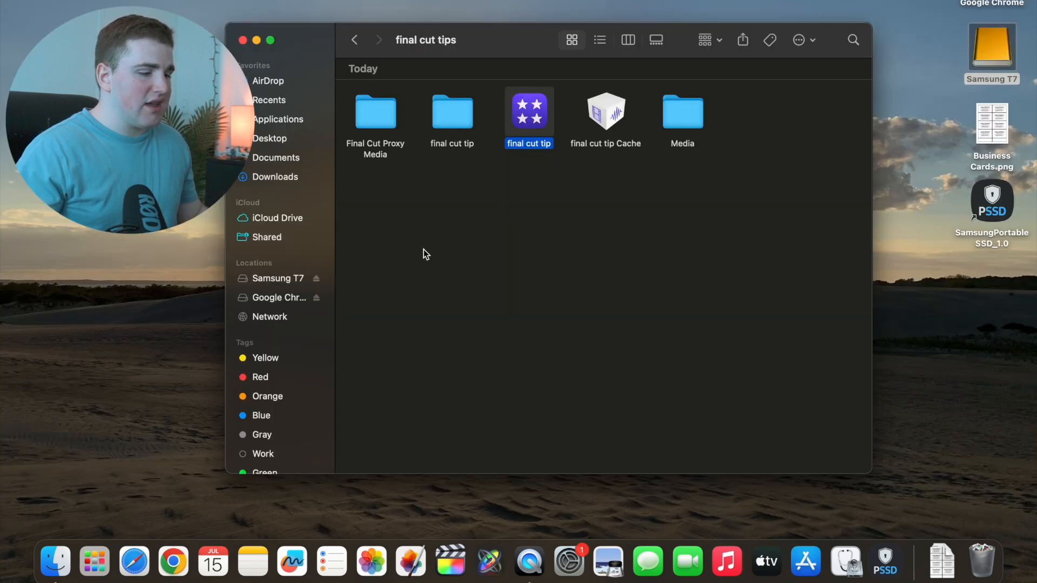
# - Close the Samsung T7 drive window and put Thumbnail.jpg back on the Desktop from the Trash
pyautogui.click(424, 250)
pyautogui.click(359, 45)
pyautogui.click(358, 43)
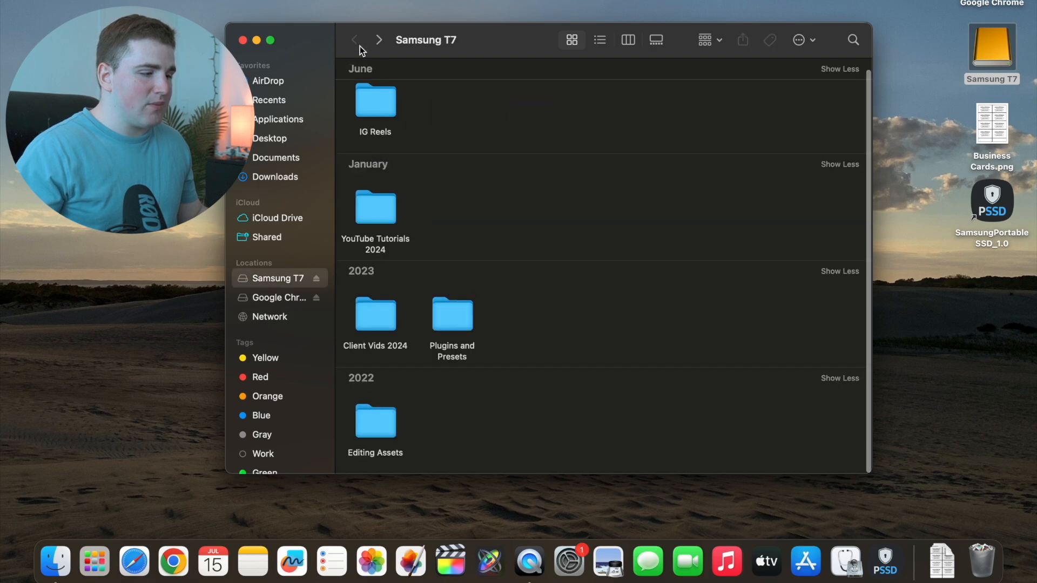
pyautogui.click(243, 41)
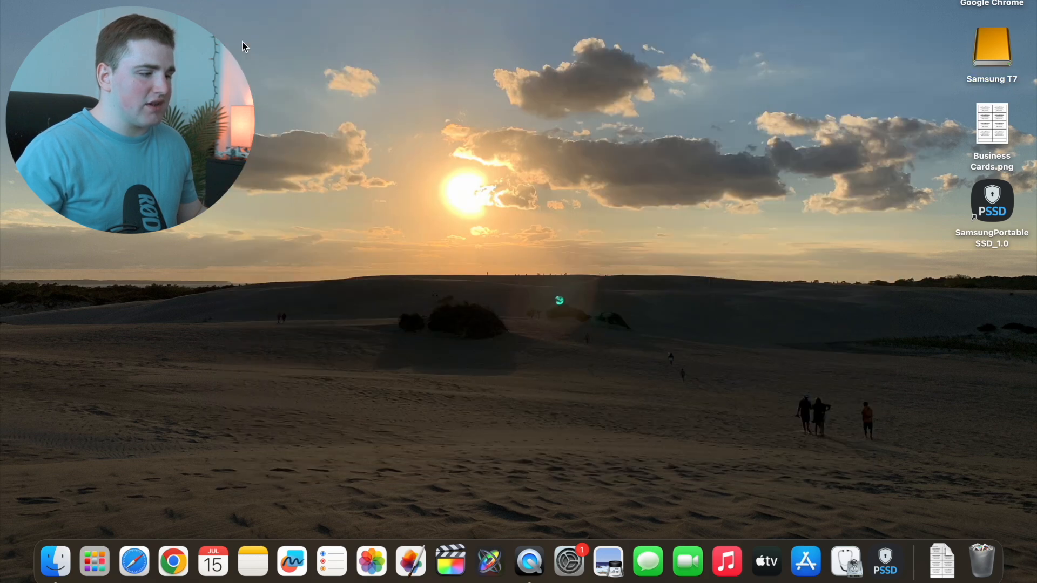
pyautogui.click(983, 560)
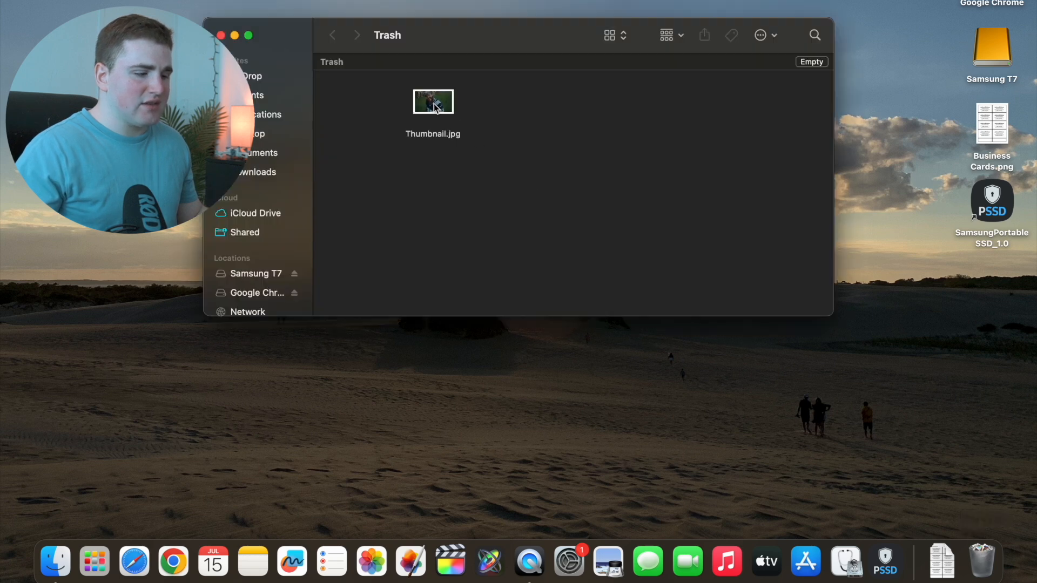
pyautogui.moveTo(434, 106); pyautogui.dragTo(866, 192)
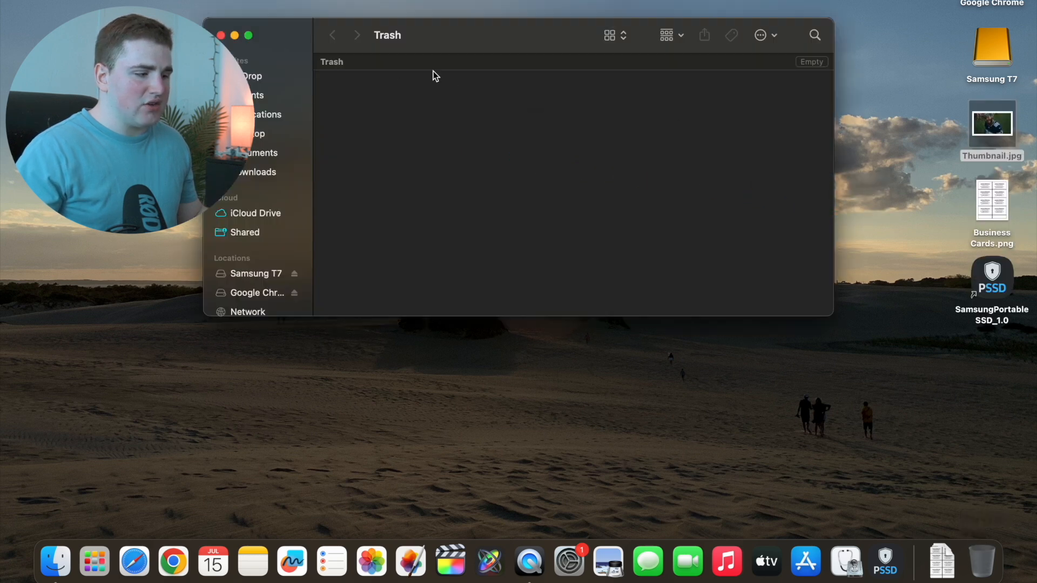
pyautogui.click(221, 36)
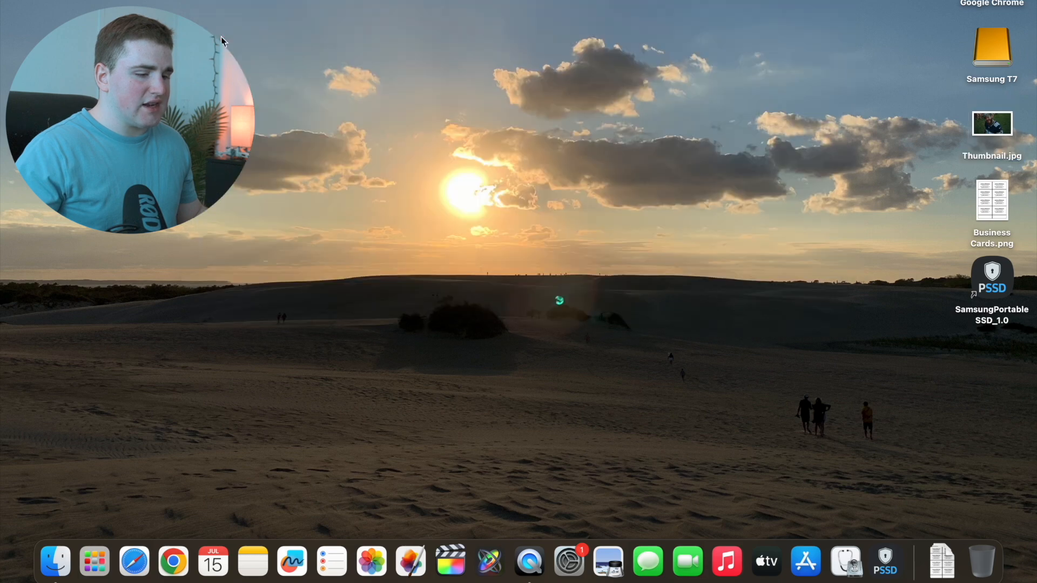
# - Open the final cut tip library again from the Samsung T7 and park the playhead at 1:31:12 on the restored Thumbnail clip
pyautogui.doubleClick(986, 37)
pyautogui.doubleClick(382, 205)
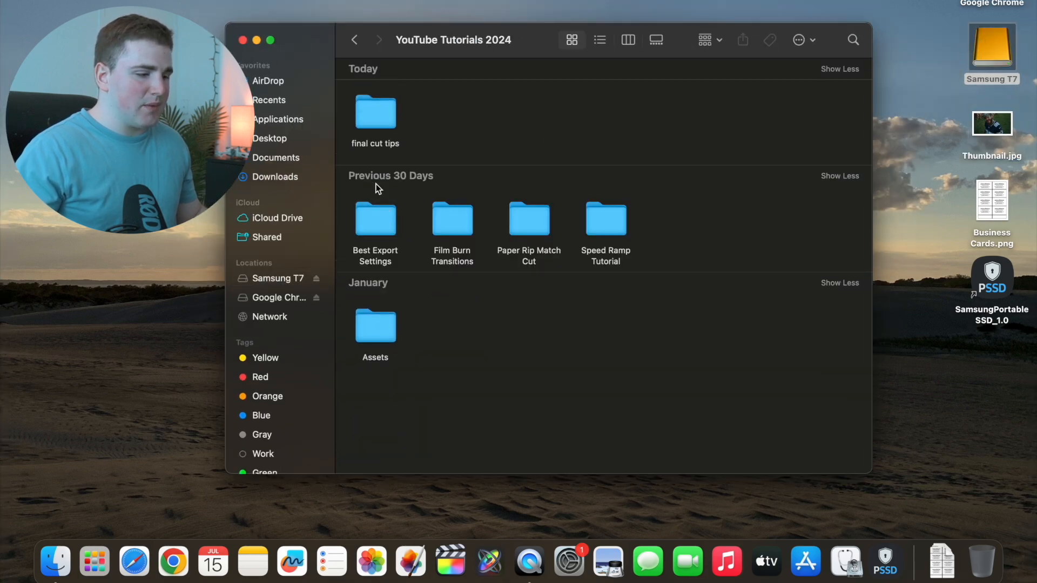
pyautogui.doubleClick(371, 115)
pyautogui.doubleClick(525, 118)
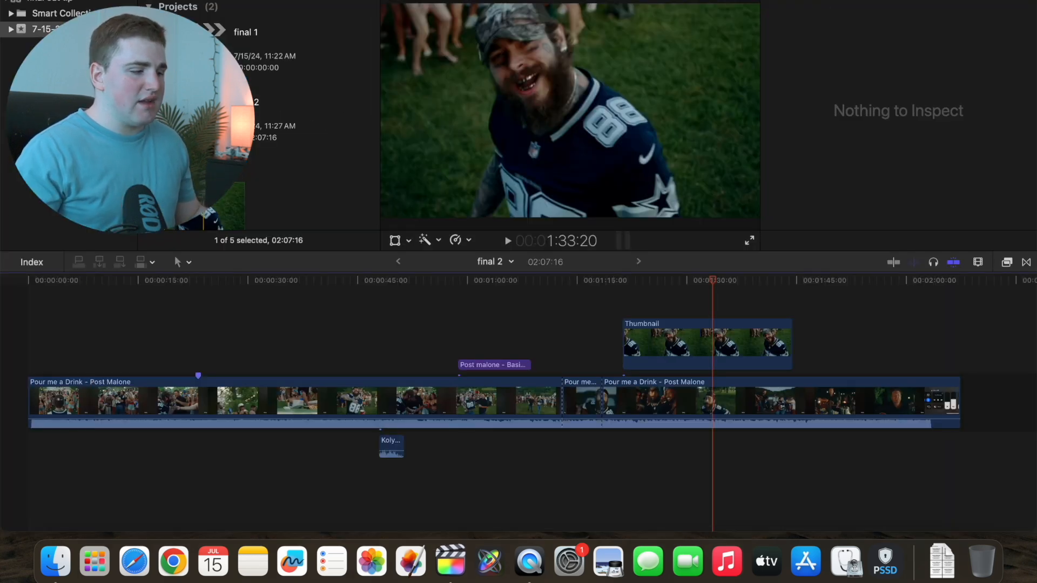
pyautogui.click(697, 287)
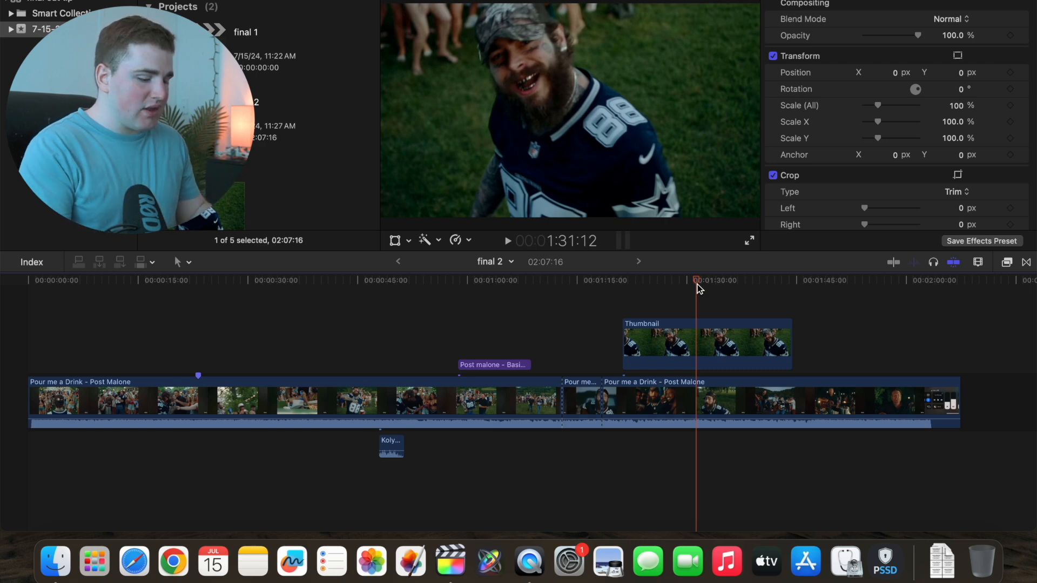
# - Start a media import, browse the Samsung T7 drive's folders, and look inside the Media folder of Paper Rip Match Cut
pyautogui.press('super+i')
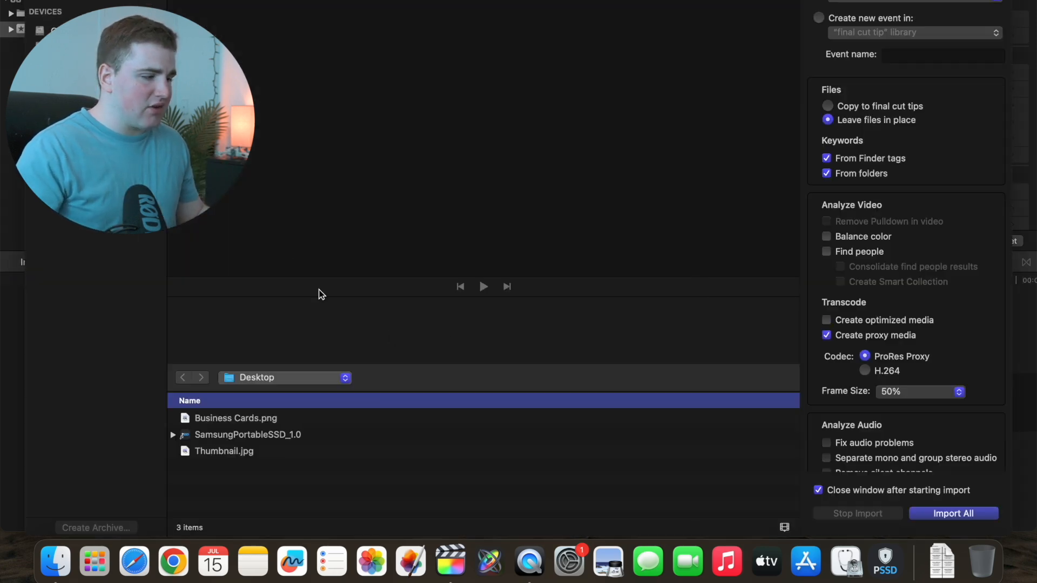
pyautogui.click(63, 45)
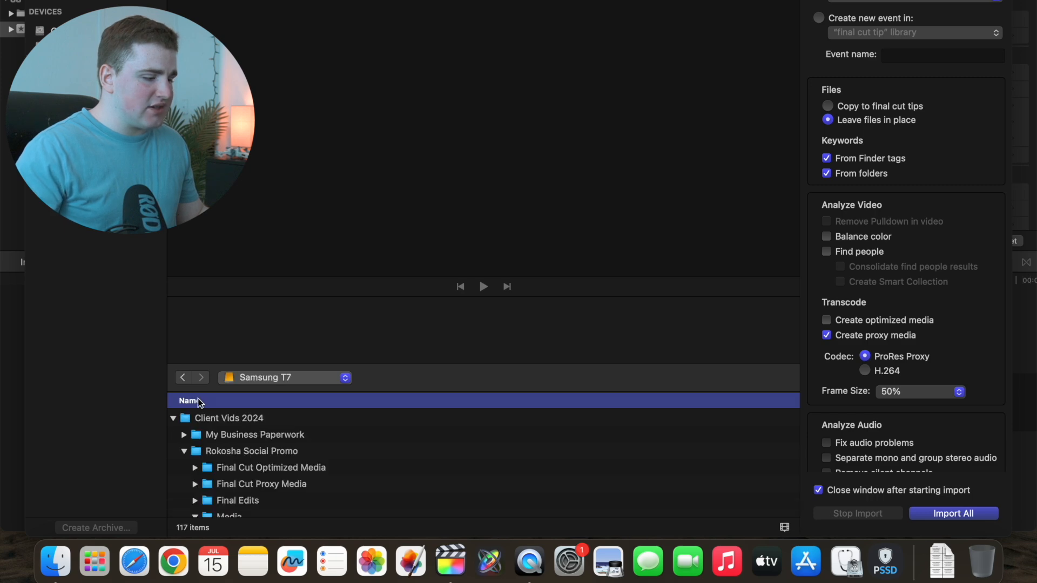
pyautogui.scroll(-15, 281, 489)
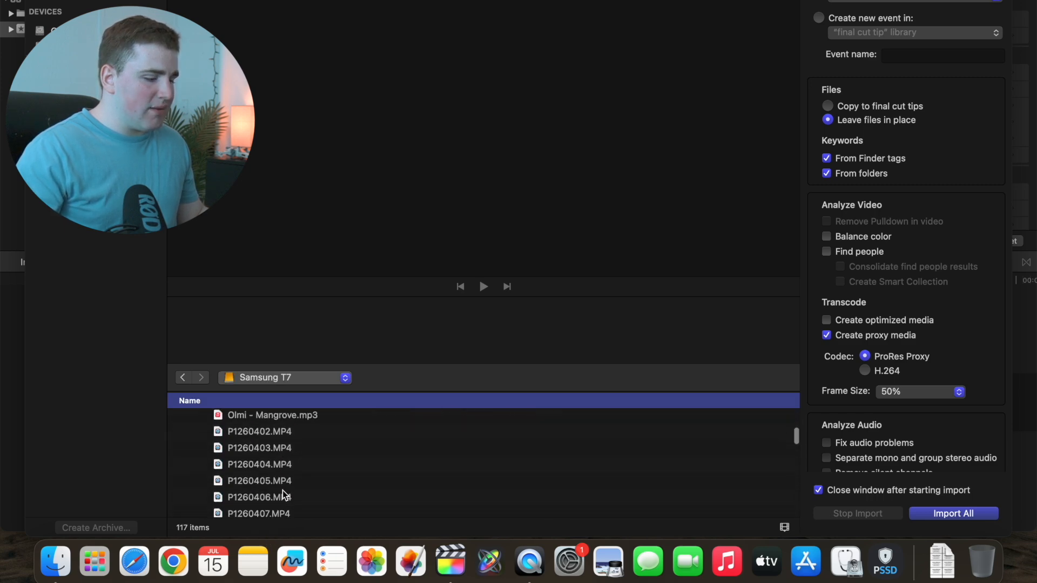
pyautogui.scroll(-10, 283, 491)
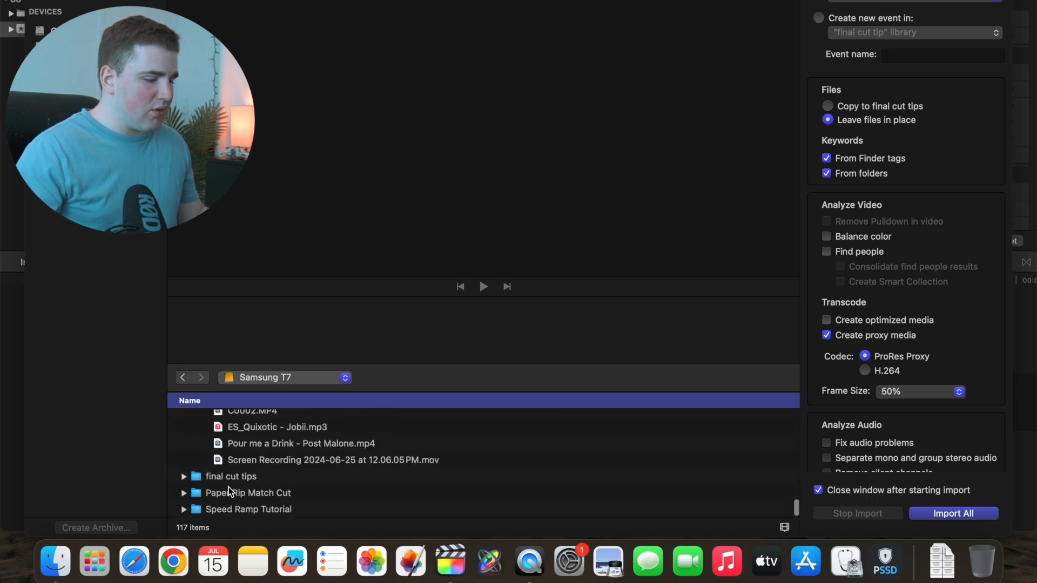
pyautogui.click(184, 492)
pyautogui.scroll(-4, 192, 475)
pyautogui.click(195, 454)
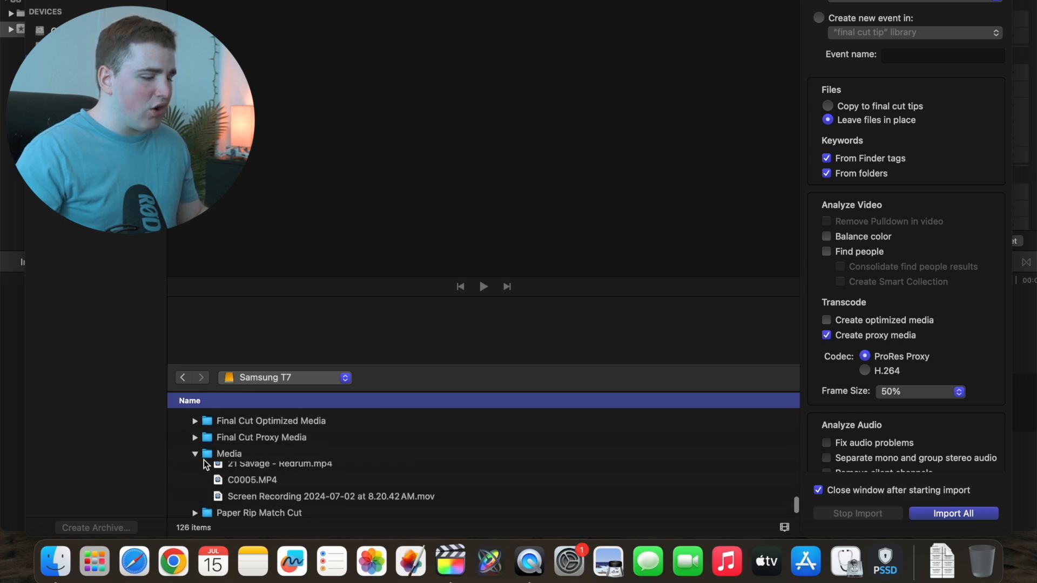
pyautogui.click(195, 455)
pyautogui.scroll(2, 220, 452)
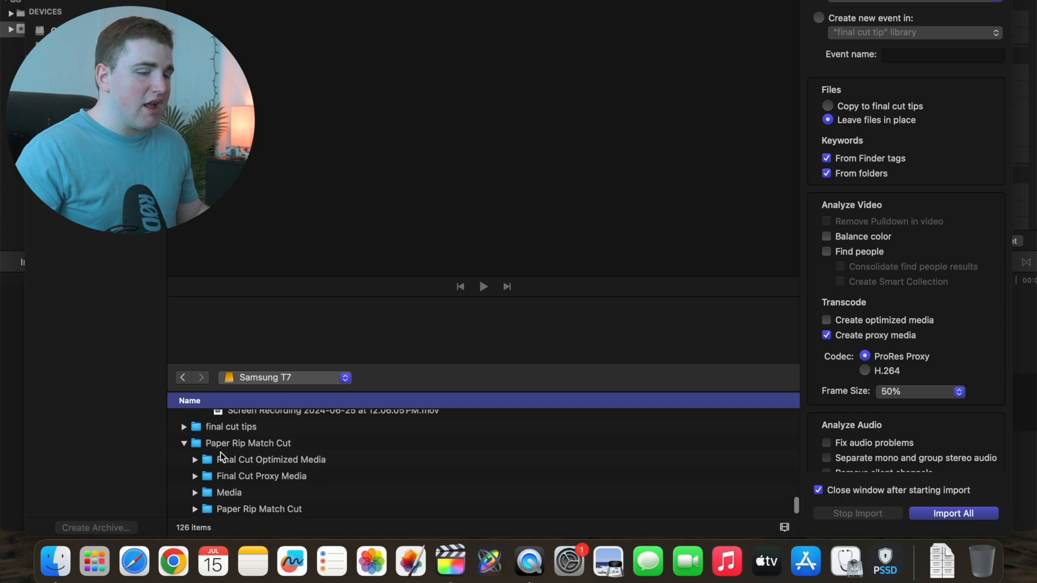